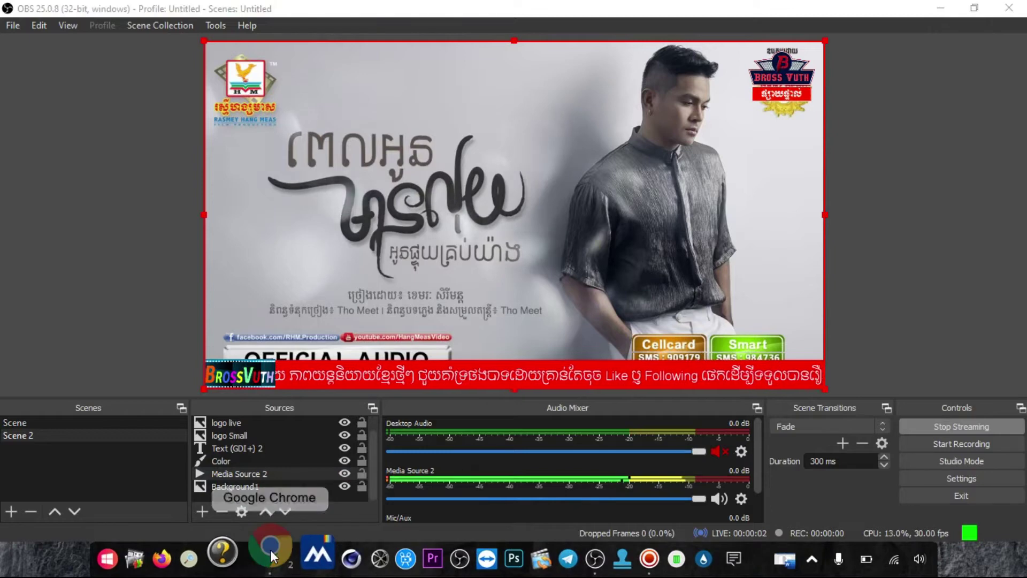
Step: Switch to the Facebook Live Producer page in Google Chrome and go live with the "Test live" broadcast
{"action": "left_click", "coordinate": [326, 530]}
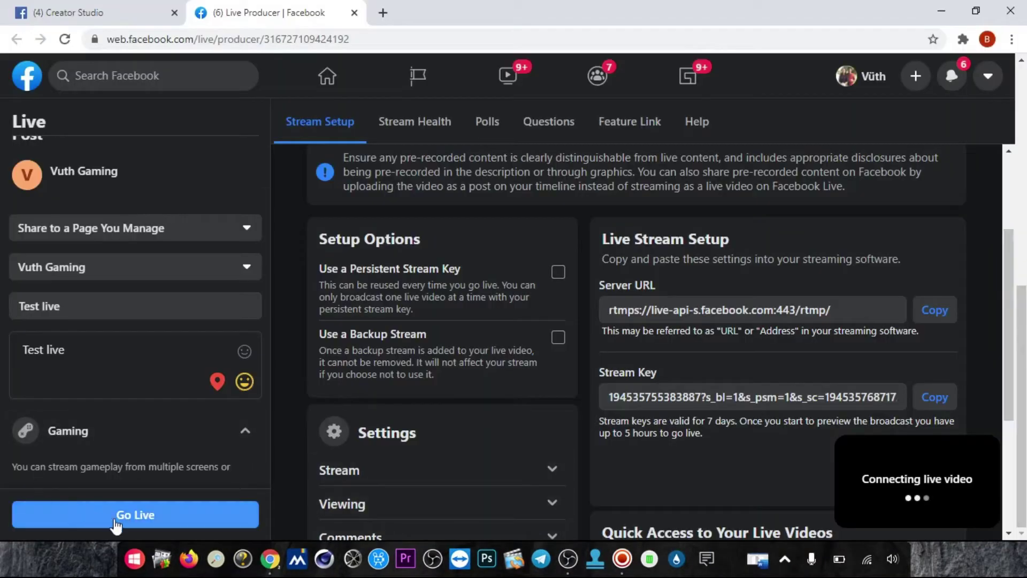
{"action": "mouse_move", "coordinate": [873, 475]}
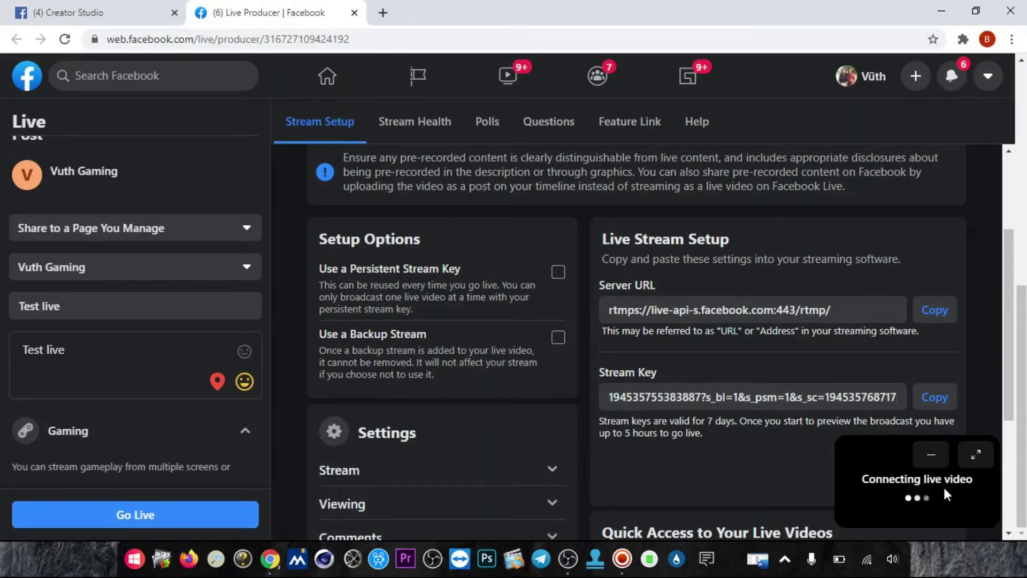
{"action": "left_click", "coordinate": [207, 516]}
{"action": "left_click", "coordinate": [668, 341]}
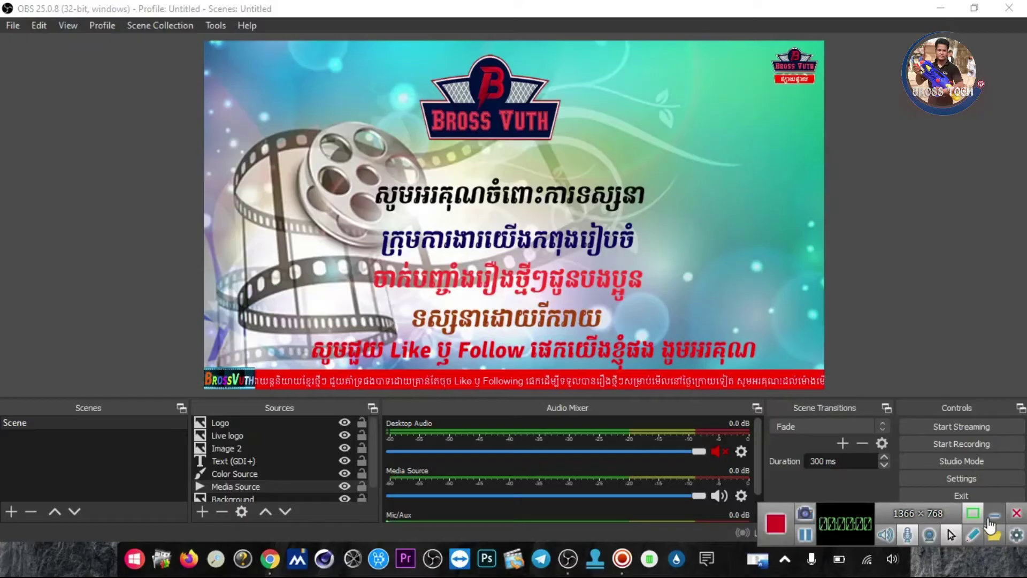
Step: Add a new scene in OBS and keep the suggested name Scene 2
{"action": "left_click", "coordinate": [995, 513]}
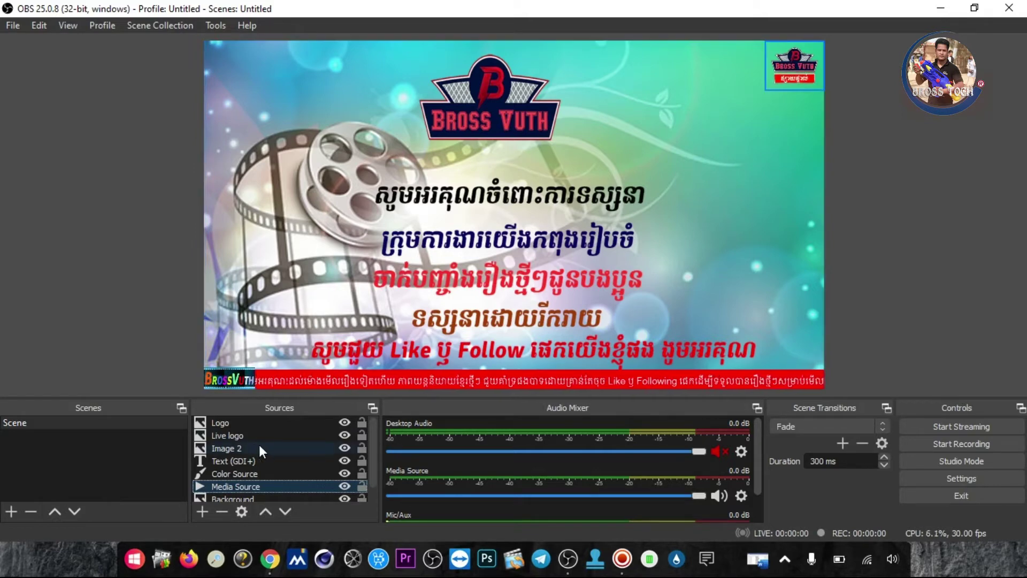
{"action": "left_click", "coordinate": [11, 511]}
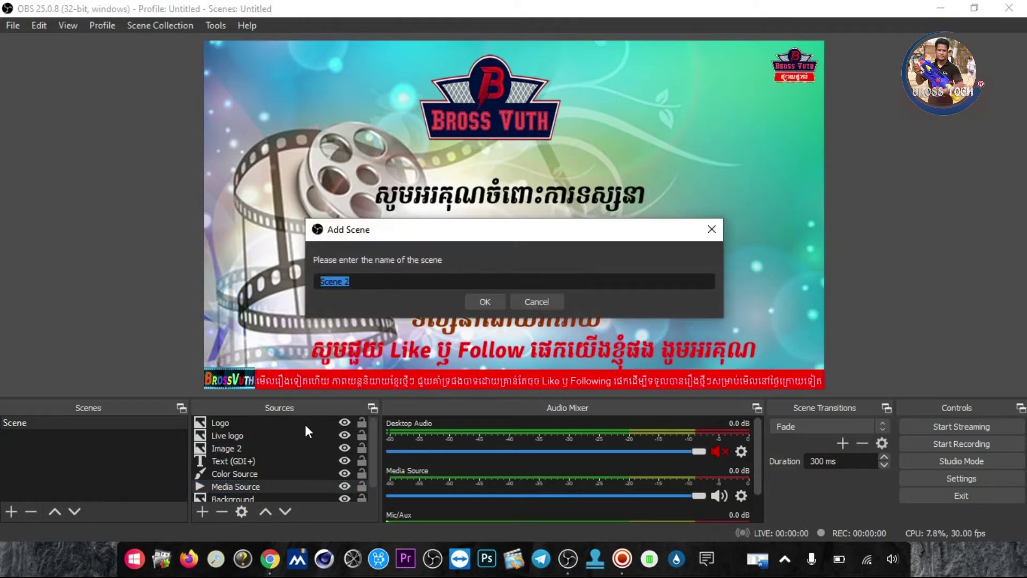
{"action": "left_click", "coordinate": [478, 302]}
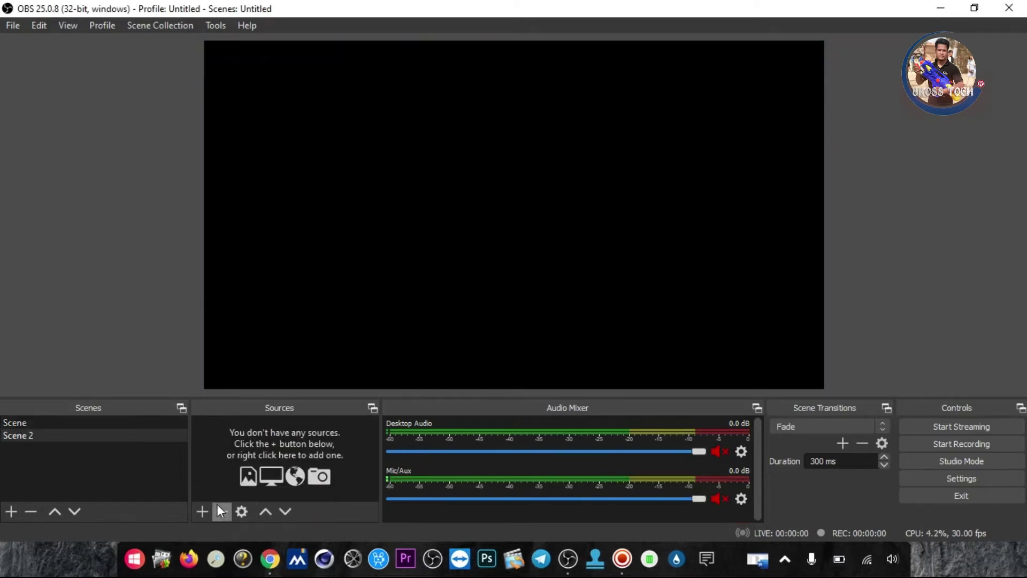
Step: Create a new image source named "logo live" in Scene 2
{"action": "left_click", "coordinate": [201, 512]}
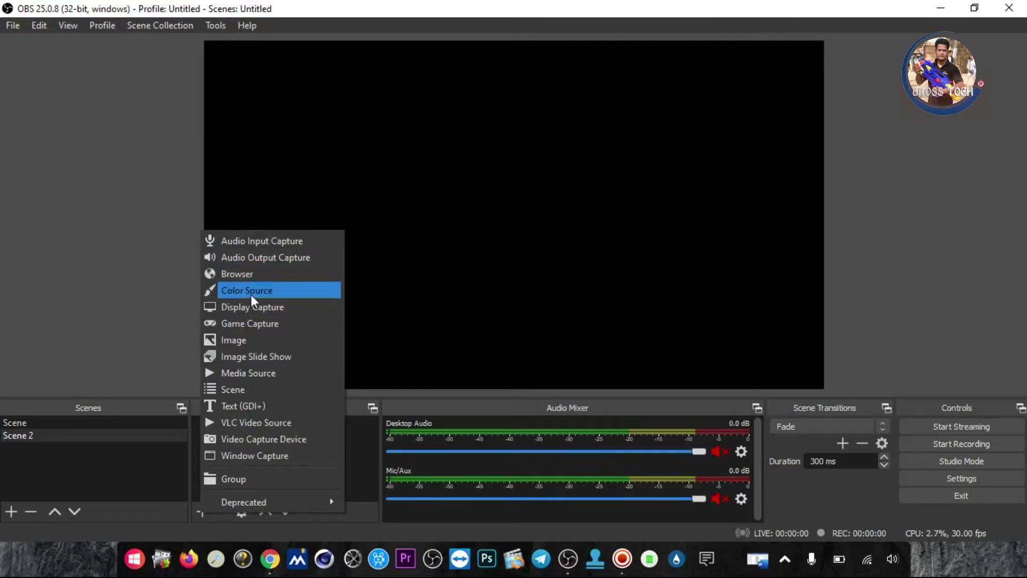
{"action": "left_click", "coordinate": [237, 341]}
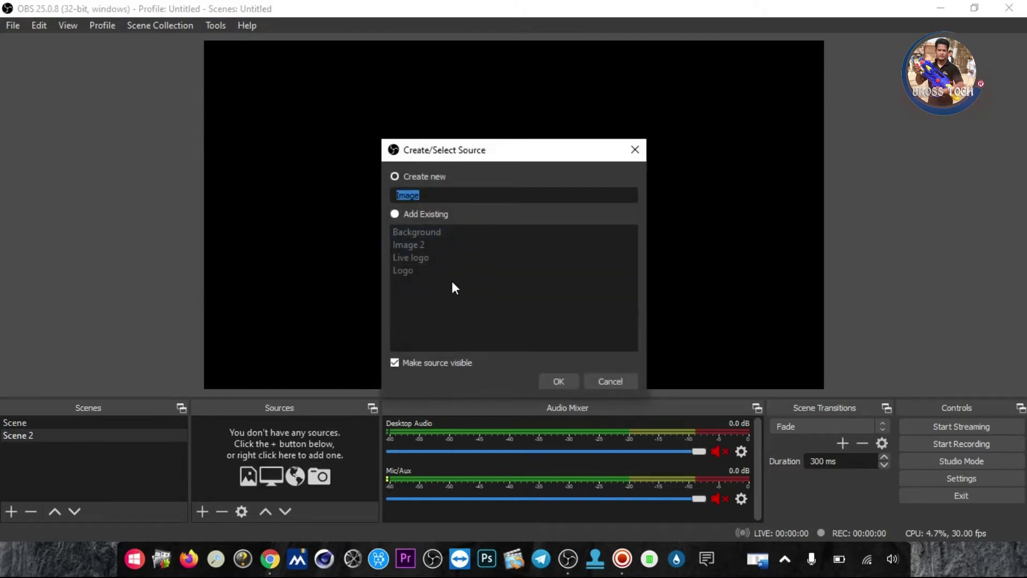
{"action": "type", "text": "s"}
{"action": "key", "text": "BackSpace"}
{"action": "type", "text": "logo live"}
{"action": "left_click", "coordinate": [559, 381]}
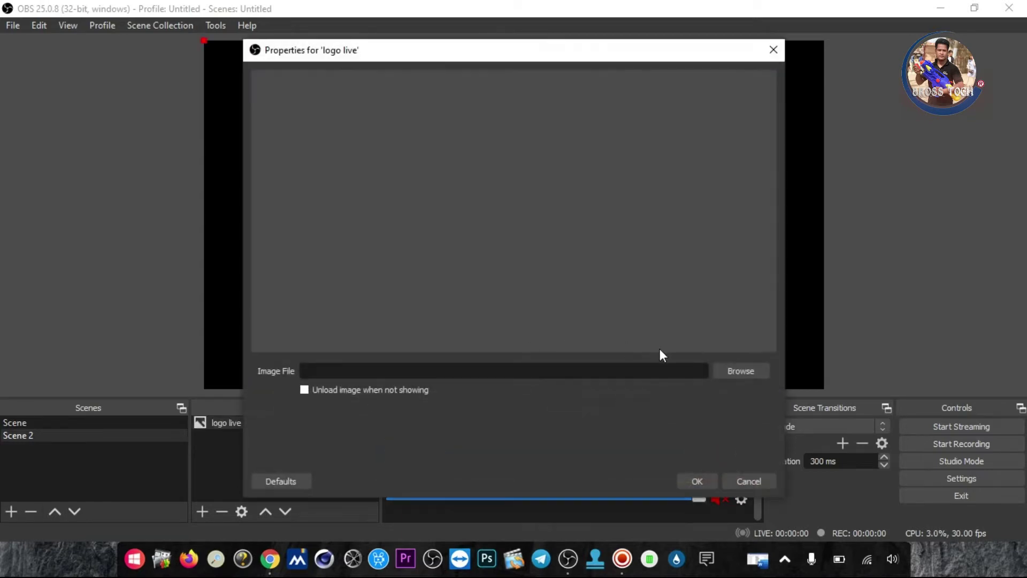
Step: Load "brossvuth new logo.png" from the khmeryes folder on drive D: as the image file of the "logo live" source
{"action": "left_click", "coordinate": [735, 371]}
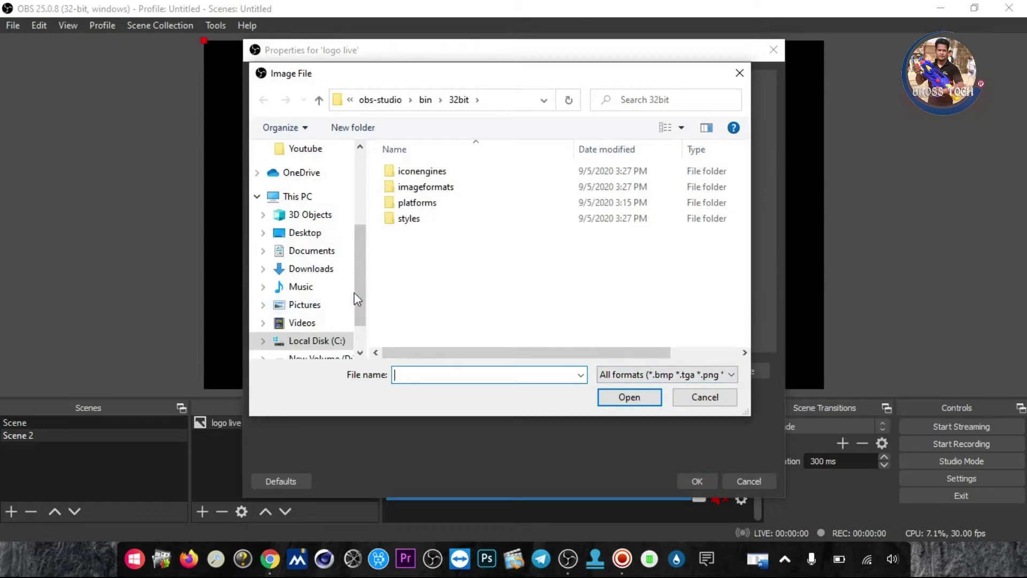
{"action": "left_click_drag", "start_coordinate": [358, 300], "coordinate": [358, 316]}
{"action": "left_click", "coordinate": [337, 319]}
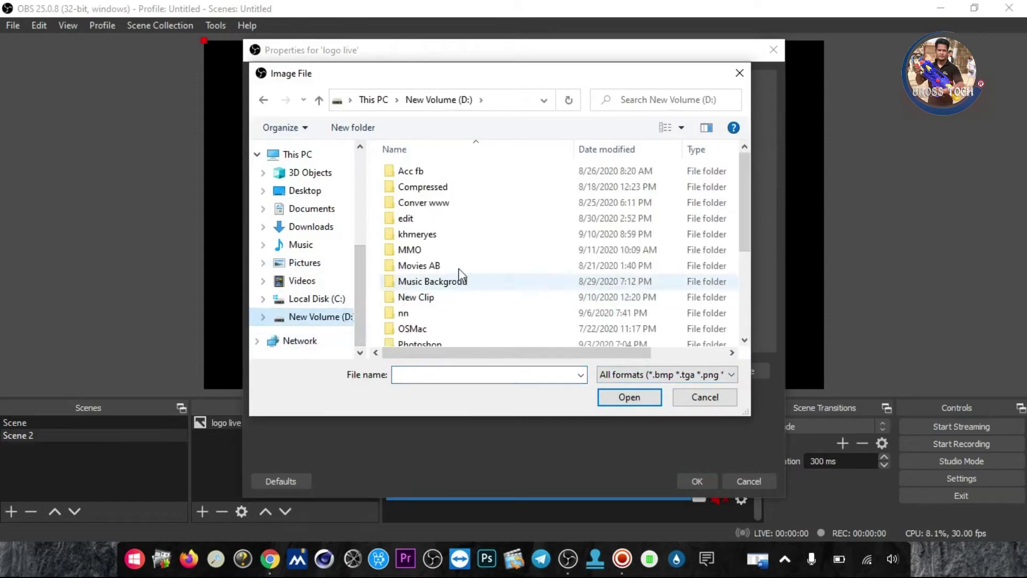
{"action": "left_click", "coordinate": [419, 250]}
{"action": "double_click", "coordinate": [428, 235]}
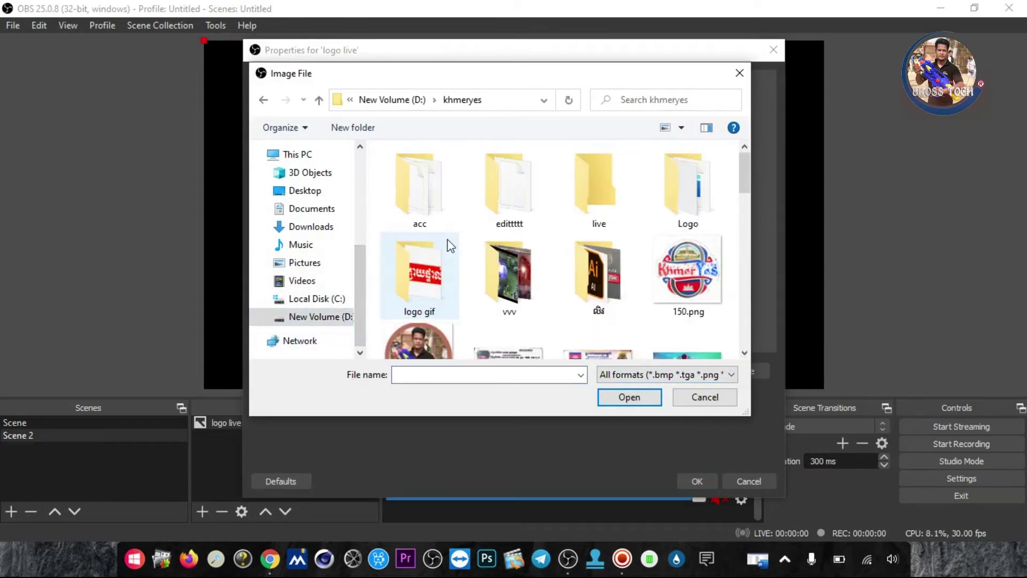
{"action": "scroll", "coordinate": [436, 246], "scroll_direction": "down", "scroll_amount": 2}
{"action": "scroll", "coordinate": [706, 222], "scroll_direction": "down", "scroll_amount": 5}
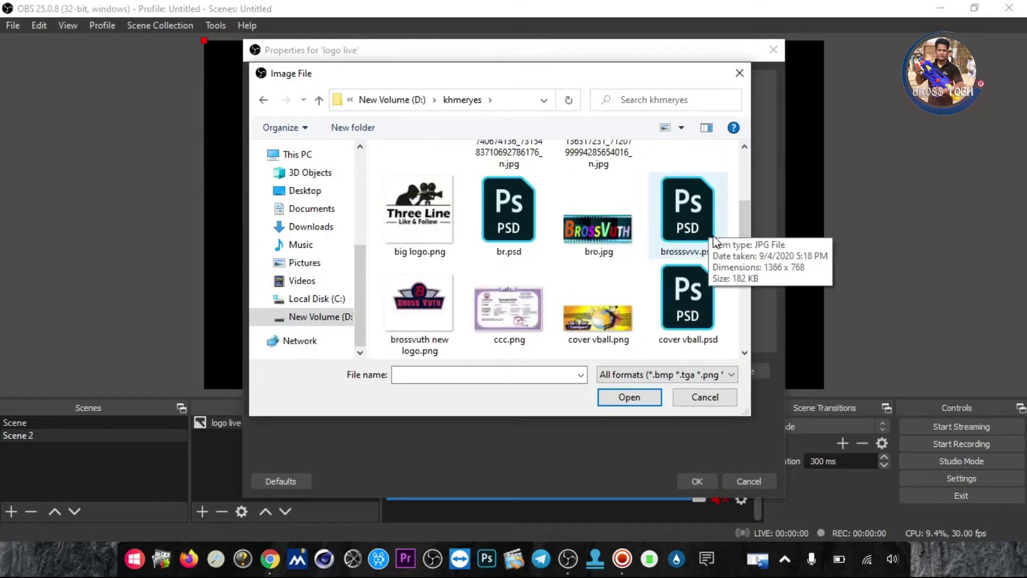
{"action": "scroll", "coordinate": [658, 238], "scroll_direction": "down", "scroll_amount": 1}
{"action": "left_click", "coordinate": [431, 225]}
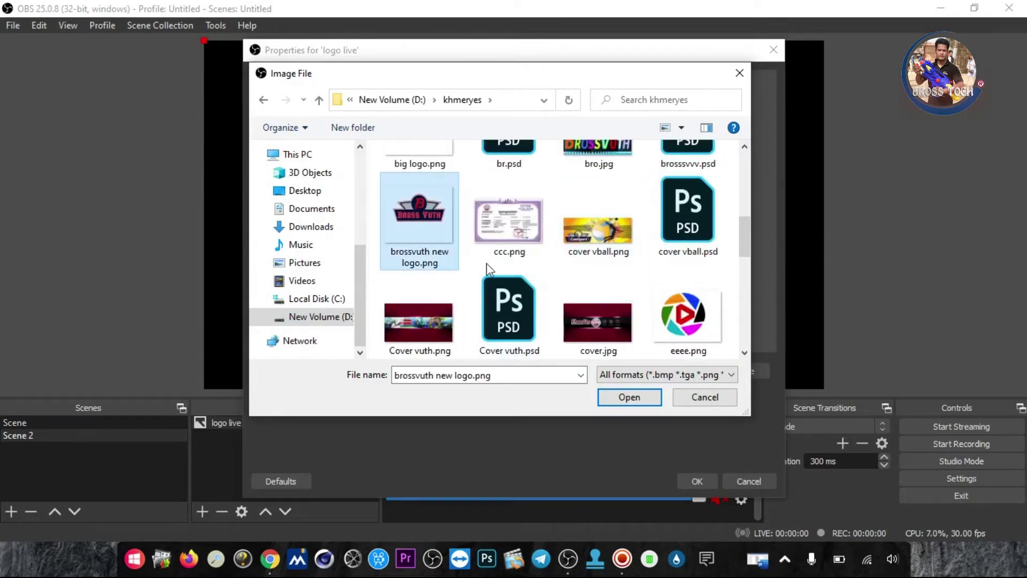
{"action": "left_click", "coordinate": [627, 400]}
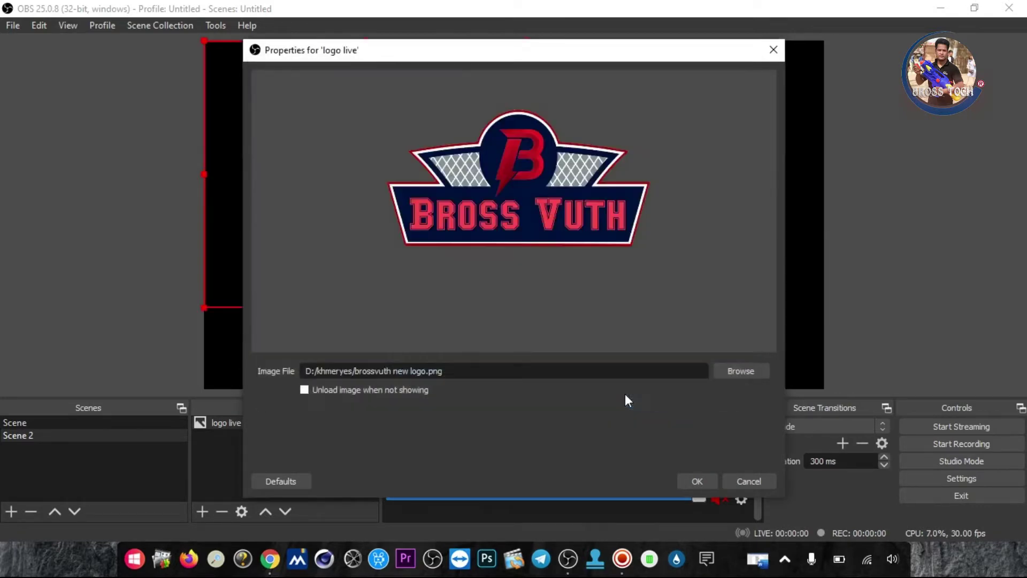
{"action": "left_click", "coordinate": [705, 479]}
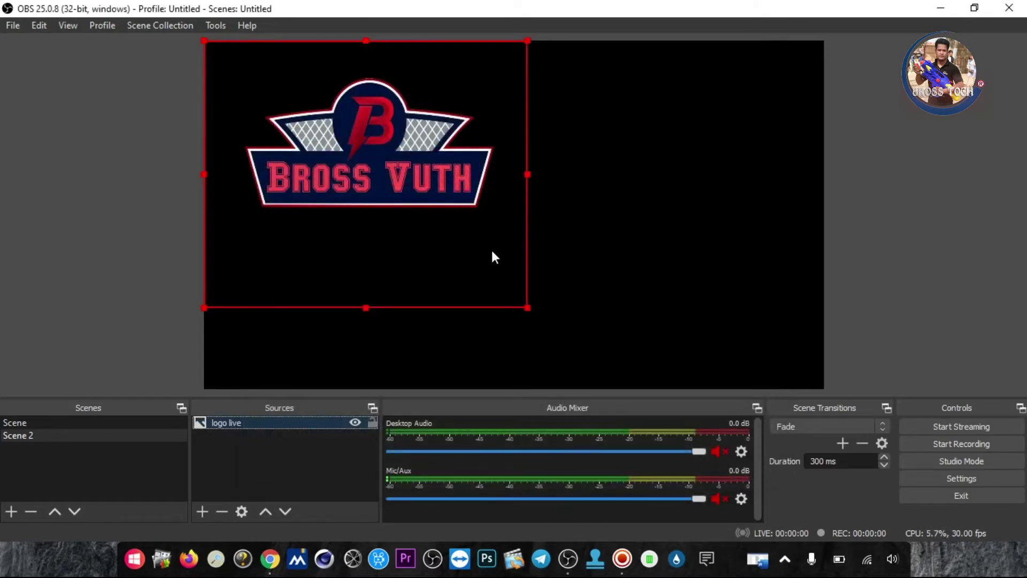
Step: Shrink the Bross Vuth logo and place it in the upper-right corner of the canvas
{"action": "left_click_drag", "start_coordinate": [522, 307], "coordinate": [292, 107]}
{"action": "left_click_drag", "start_coordinate": [247, 80], "coordinate": [787, 87]}
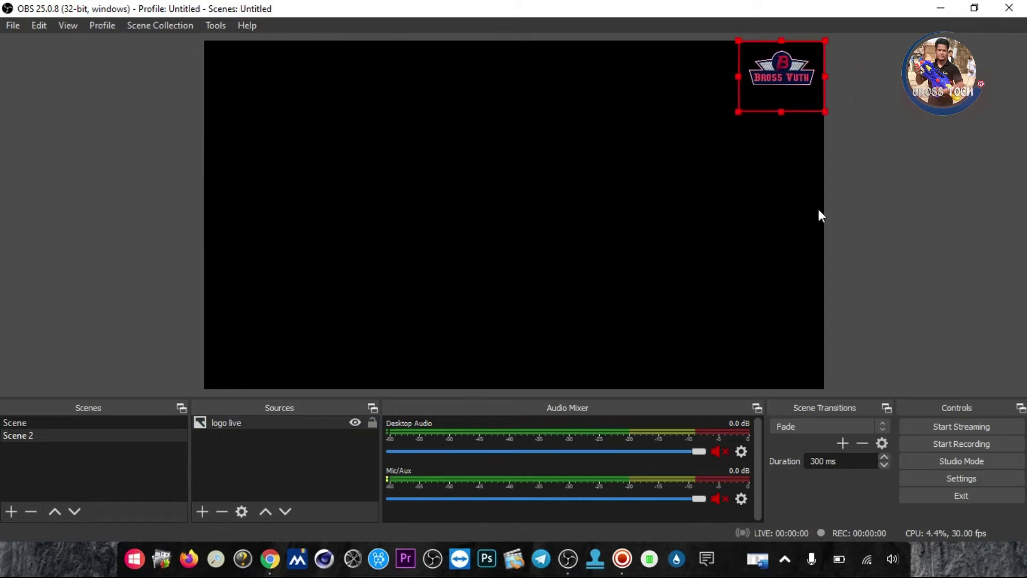
Step: Create a second image source named "logo live 2" in Scene 2
{"action": "left_click", "coordinate": [202, 511]}
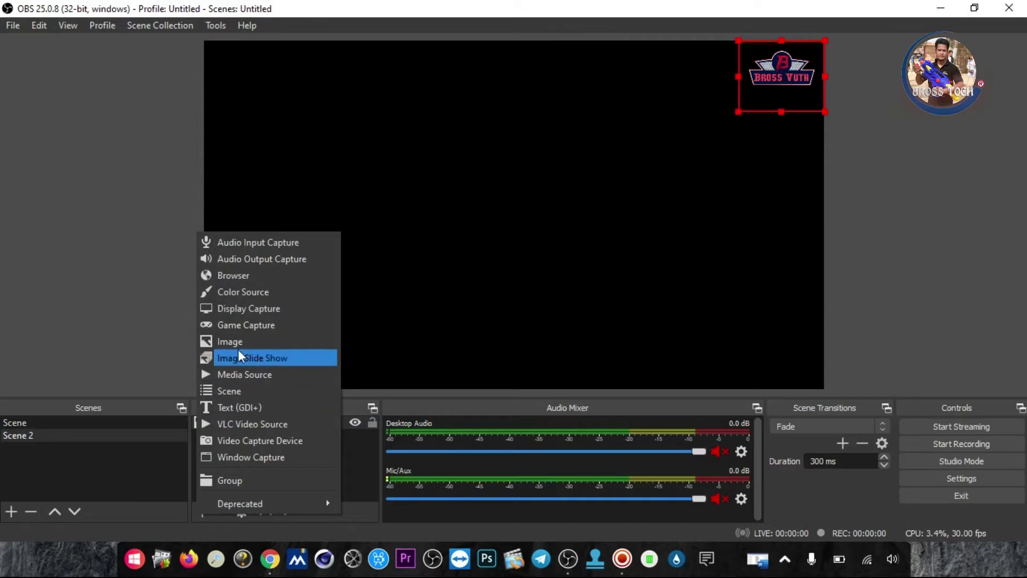
{"action": "left_click", "coordinate": [220, 342]}
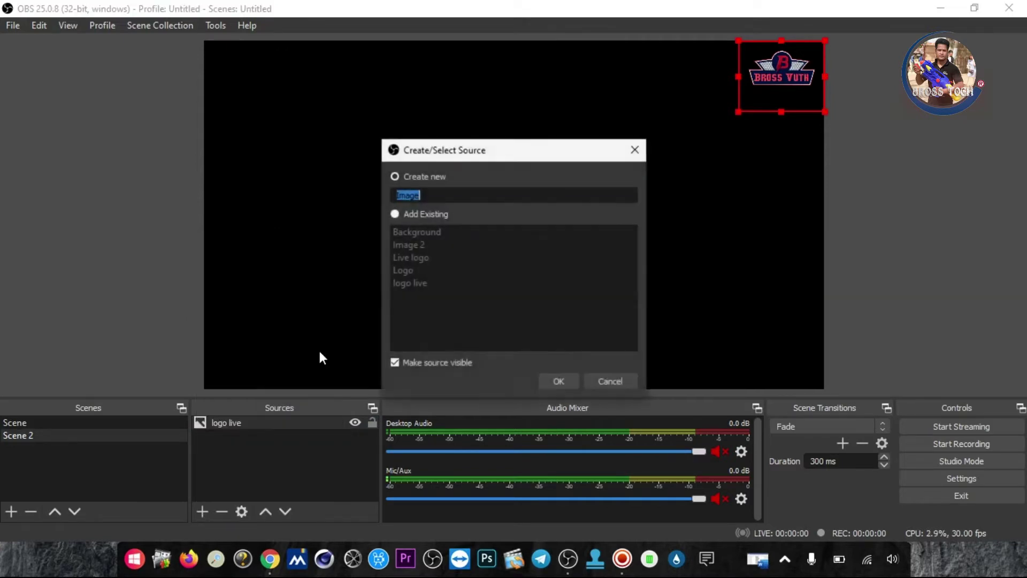
{"action": "type", "text": "log"}
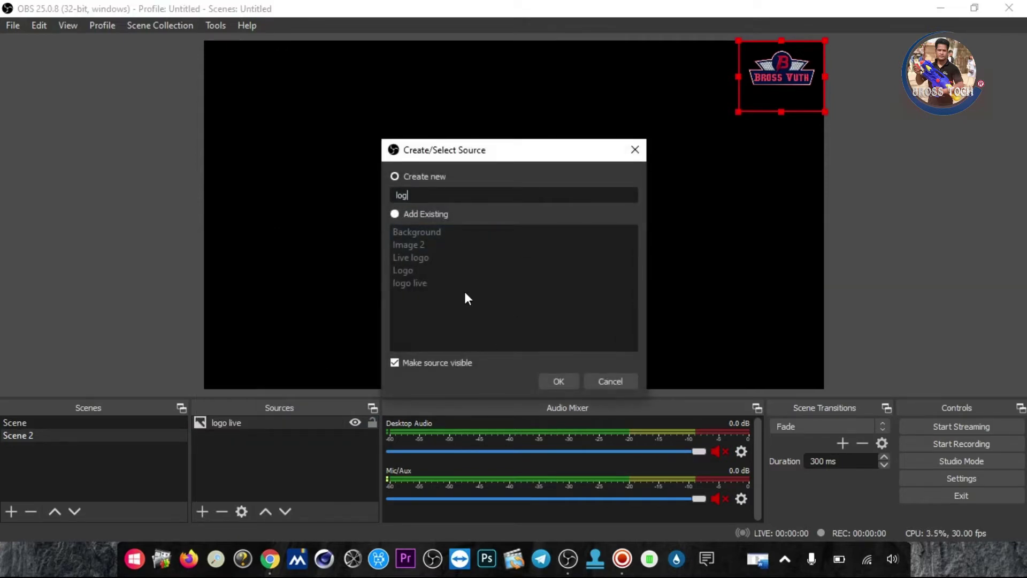
{"action": "type", "text": "o live 2"}
{"action": "left_click", "coordinate": [557, 381]}
Step: Load logo-live.gif from the "logo gif" folder as the image file of the "logo live 2" source
{"action": "left_click", "coordinate": [732, 369]}
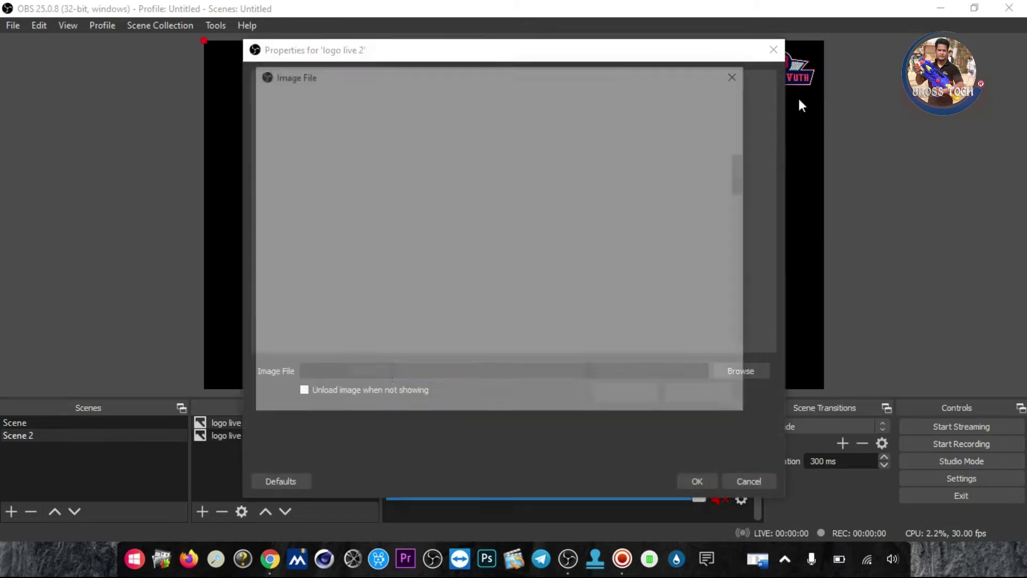
{"action": "double_click", "coordinate": [419, 278]}
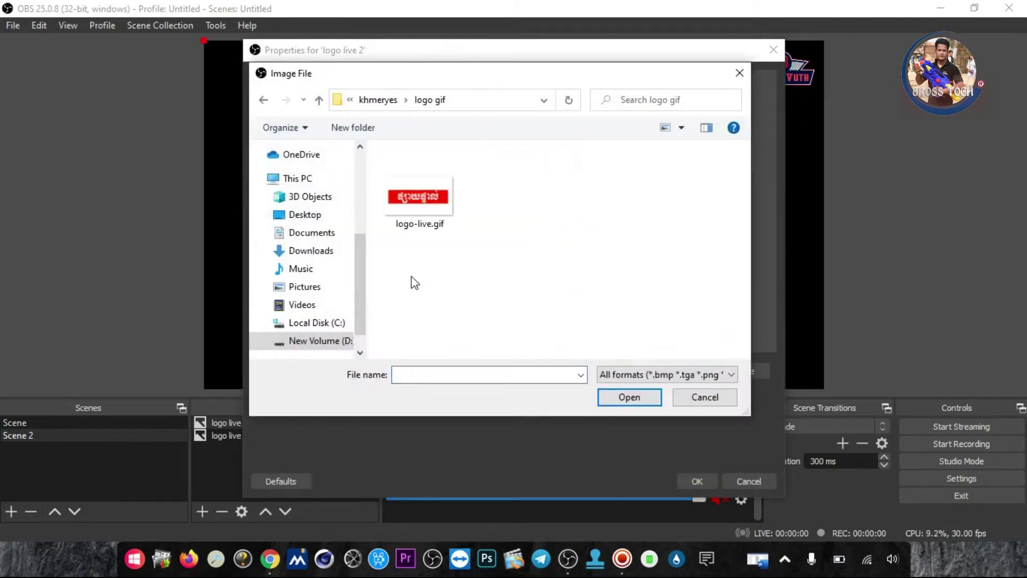
{"action": "left_click", "coordinate": [429, 189]}
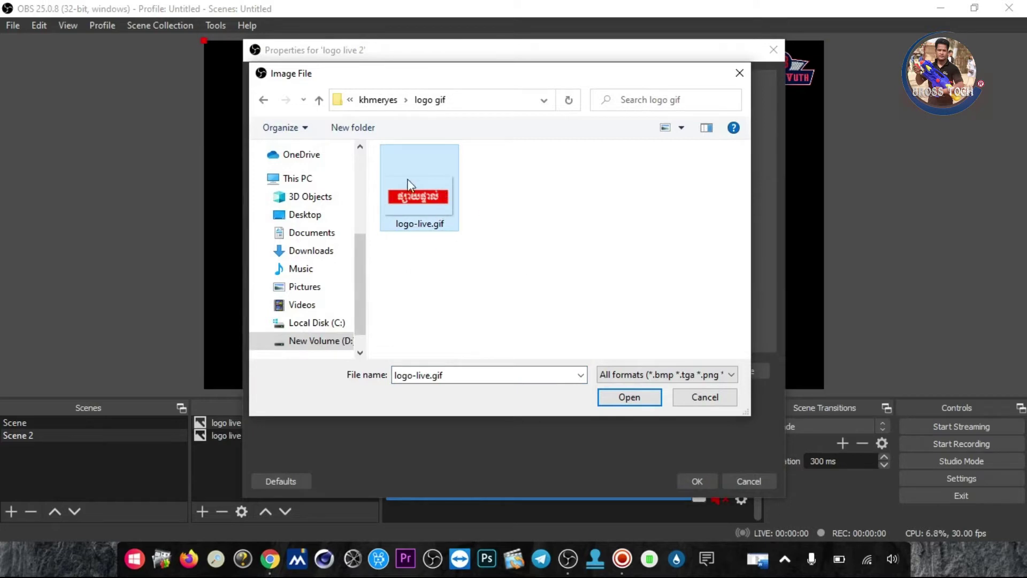
{"action": "left_click", "coordinate": [615, 400]}
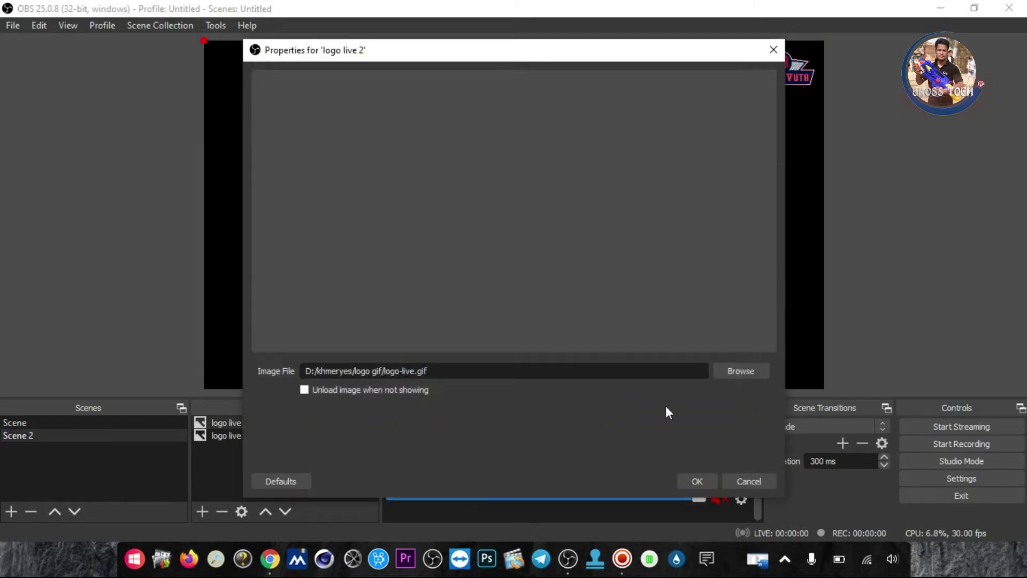
{"action": "left_click", "coordinate": [697, 480]}
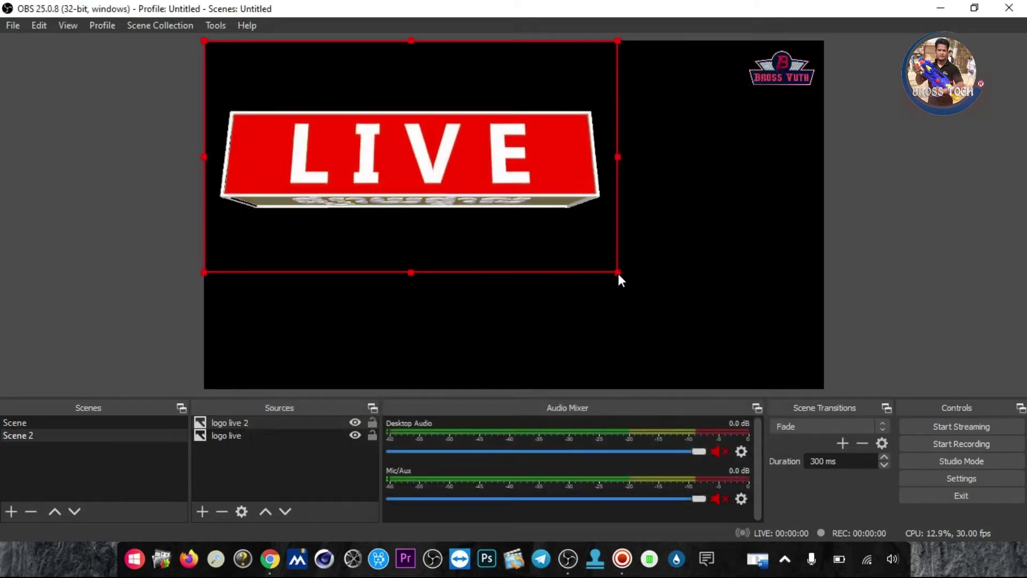
Step: Shrink the animated LIVE banner to the width of the Bross Vuth logo and place it directly beneath that logo
{"action": "left_click_drag", "start_coordinate": [618, 274], "coordinate": [375, 87]}
{"action": "left_click_drag", "start_coordinate": [300, 71], "coordinate": [780, 84]}
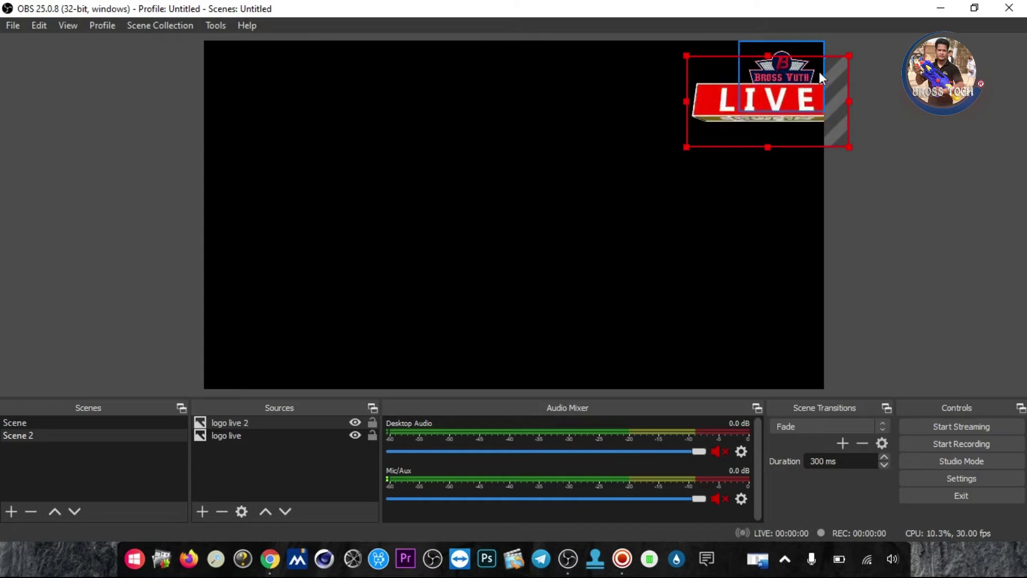
{"action": "left_click_drag", "start_coordinate": [849, 56], "coordinate": [752, 76]}
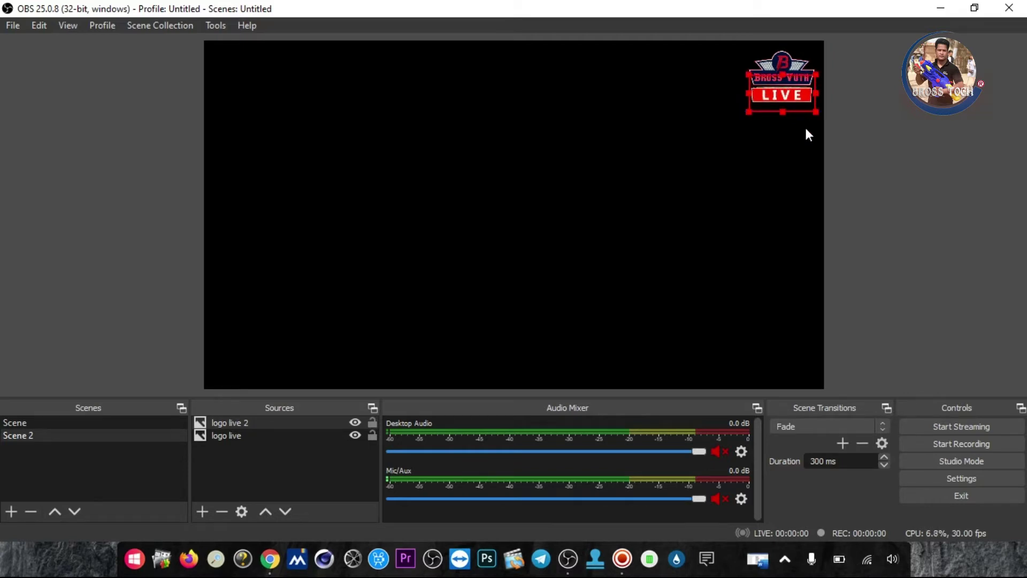
{"action": "left_click", "coordinate": [665, 113]}
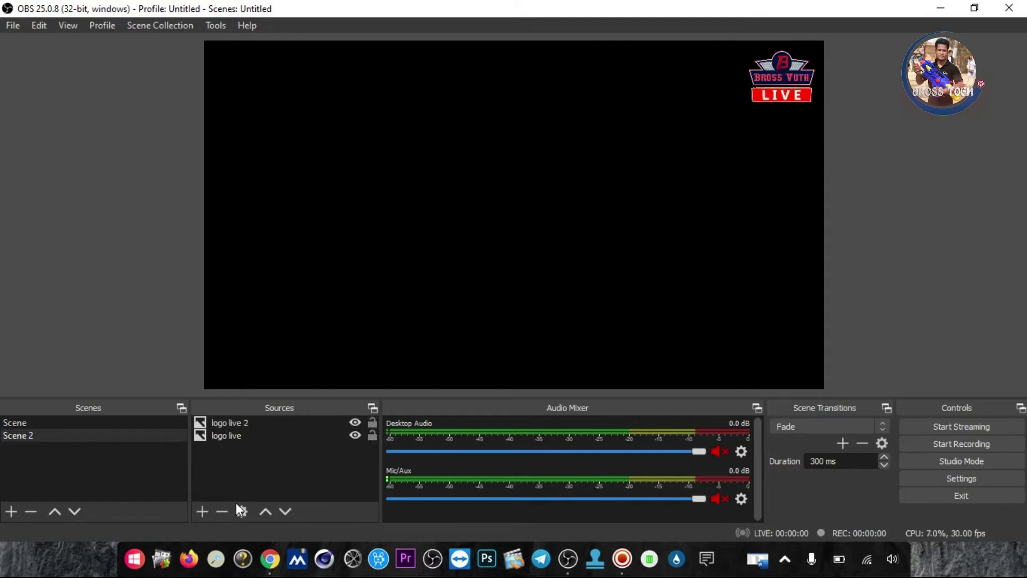
Step: Create another image source named "logo Small" in Scene 2
{"action": "left_click", "coordinate": [203, 510]}
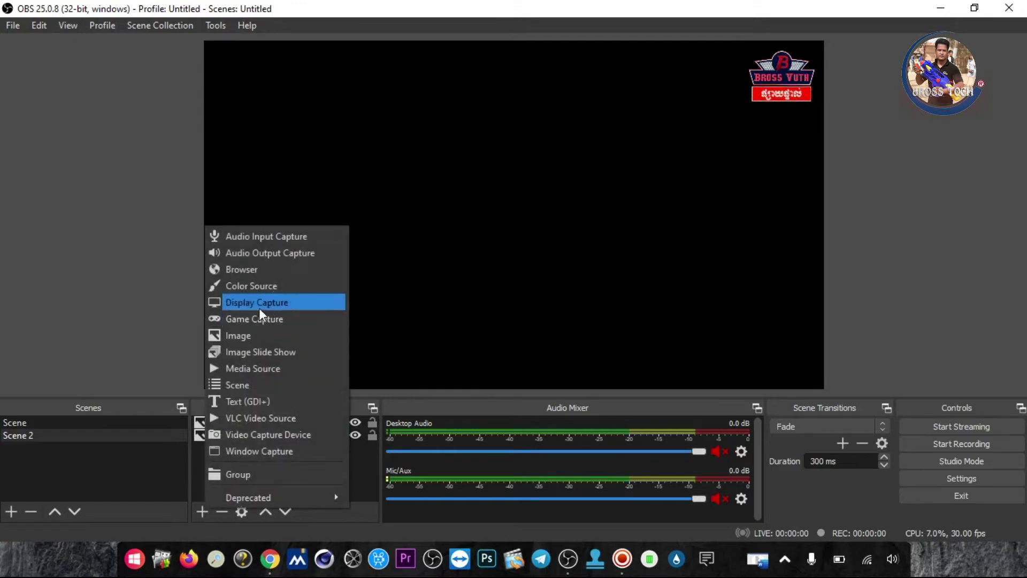
{"action": "left_click", "coordinate": [253, 335]}
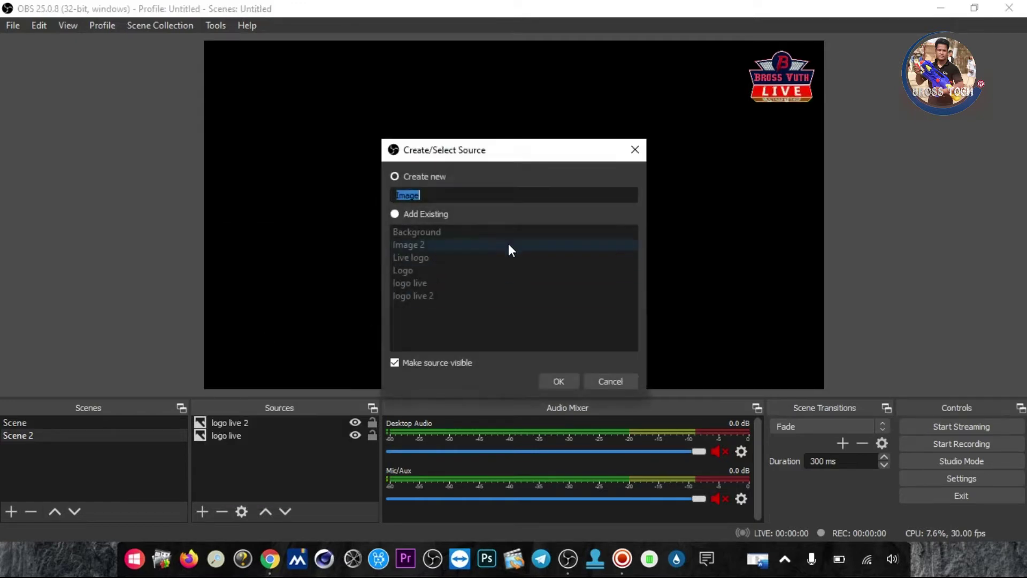
{"action": "type", "text": "logo"}
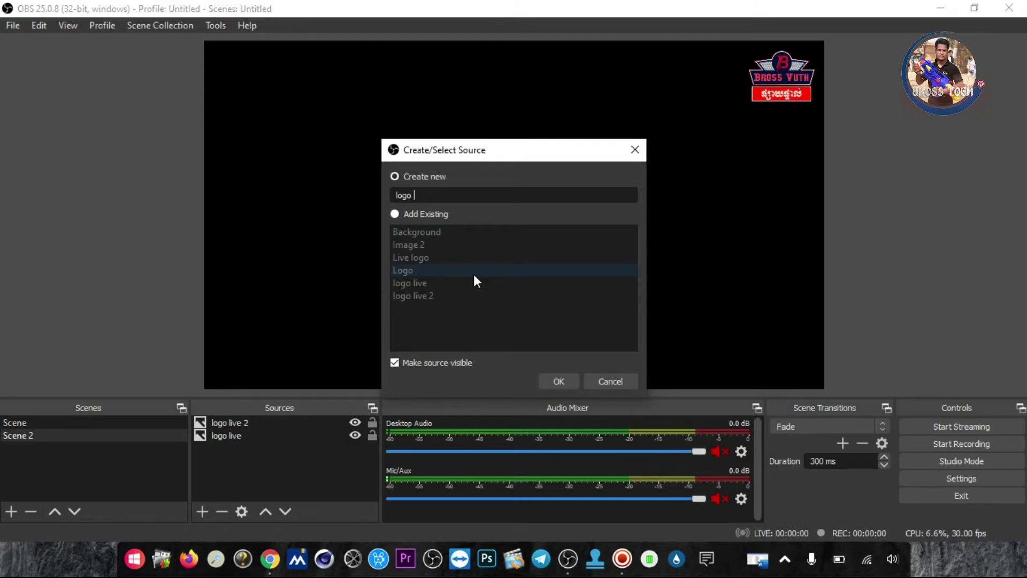
{"action": "type", "text": " Fo"}
{"action": "key", "text": "BackSpace"}
{"action": "key", "text": "BackSpace"}
{"action": "type", "text": "Small"}
{"action": "left_click", "coordinate": [573, 388]}
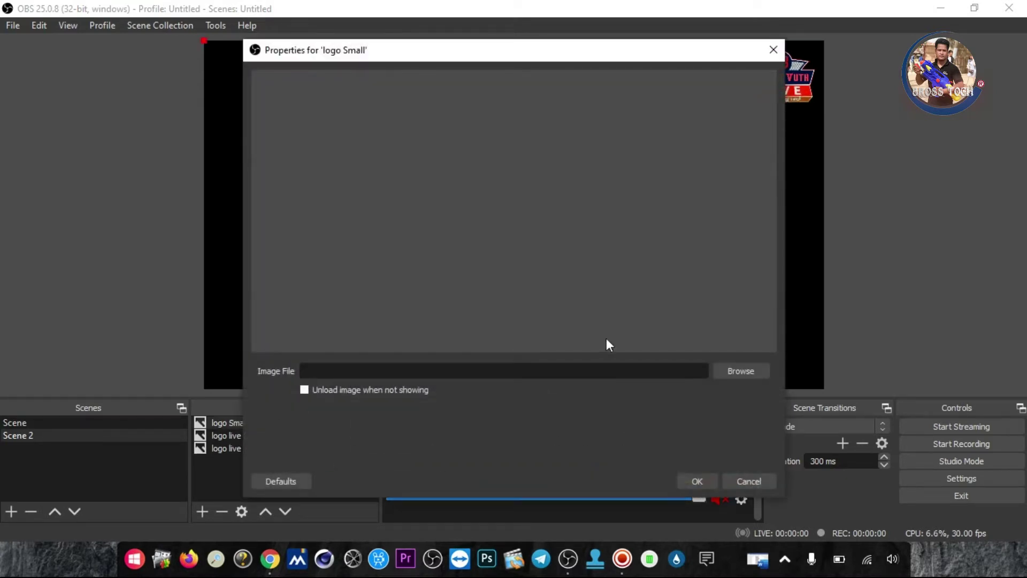
Step: Load bro.jpg from the khmeryes folder on drive D as the image file of the "logo Small" source
{"action": "left_click", "coordinate": [750, 369]}
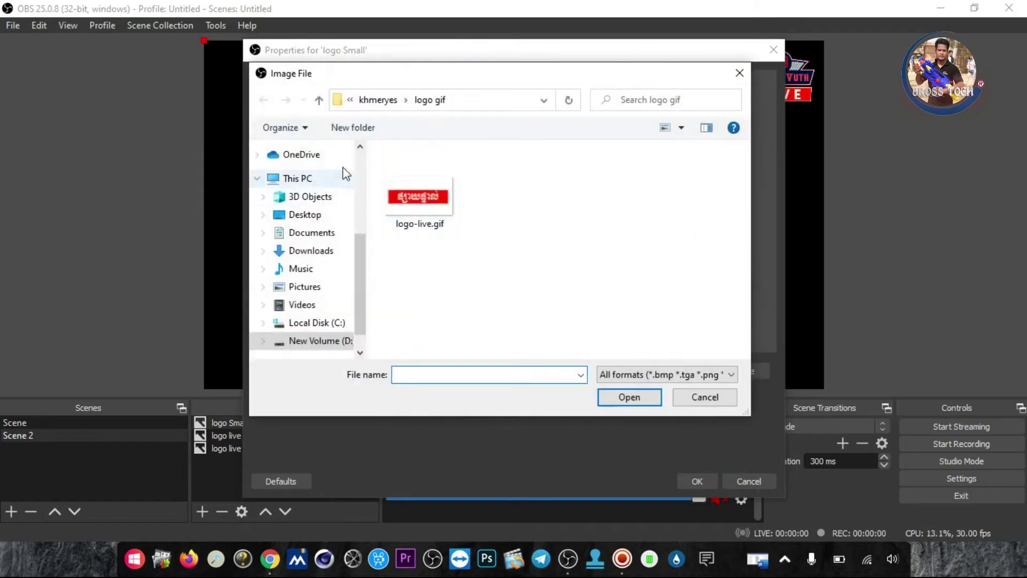
{"action": "left_click", "coordinate": [320, 100]}
{"action": "left_click_drag", "start_coordinate": [748, 178], "coordinate": [749, 229]}
{"action": "left_click", "coordinate": [597, 179]}
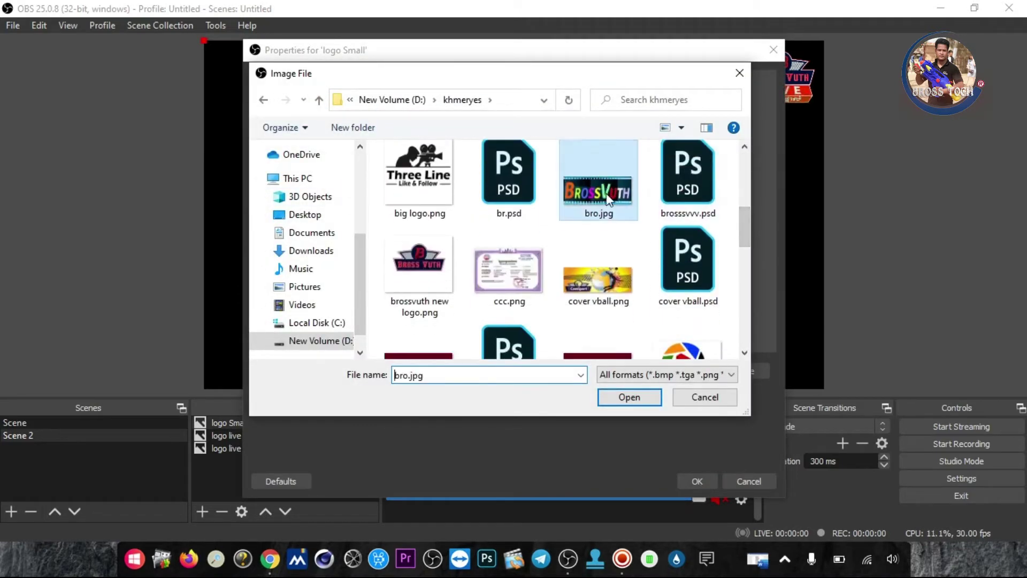
{"action": "left_click", "coordinate": [623, 398]}
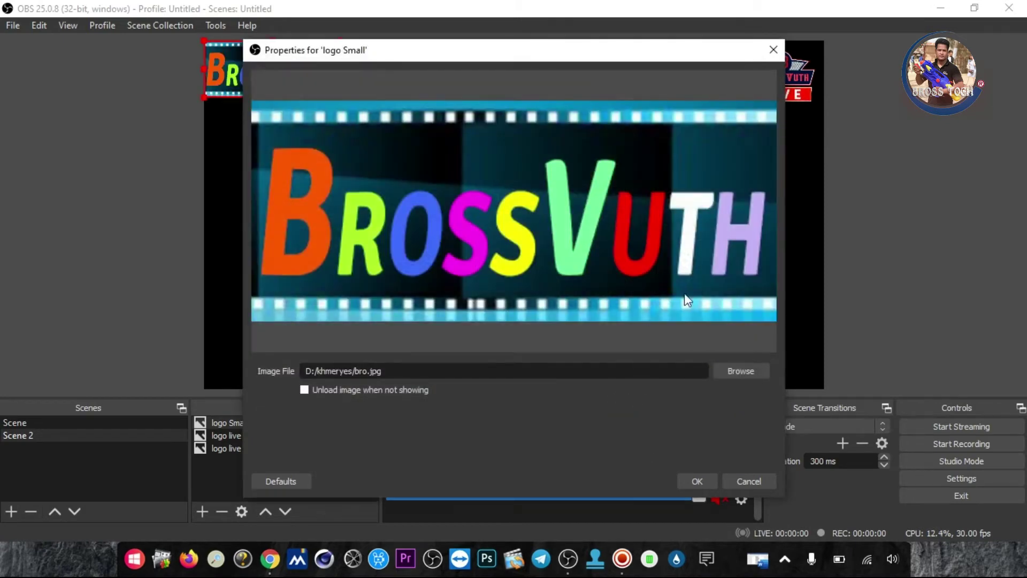
{"action": "left_click", "coordinate": [697, 481]}
Step: Shrink the "logo Small" image and place it in the lower-left corner of the Scene 2 canvas
{"action": "left_click_drag", "start_coordinate": [325, 56], "coordinate": [275, 369]}
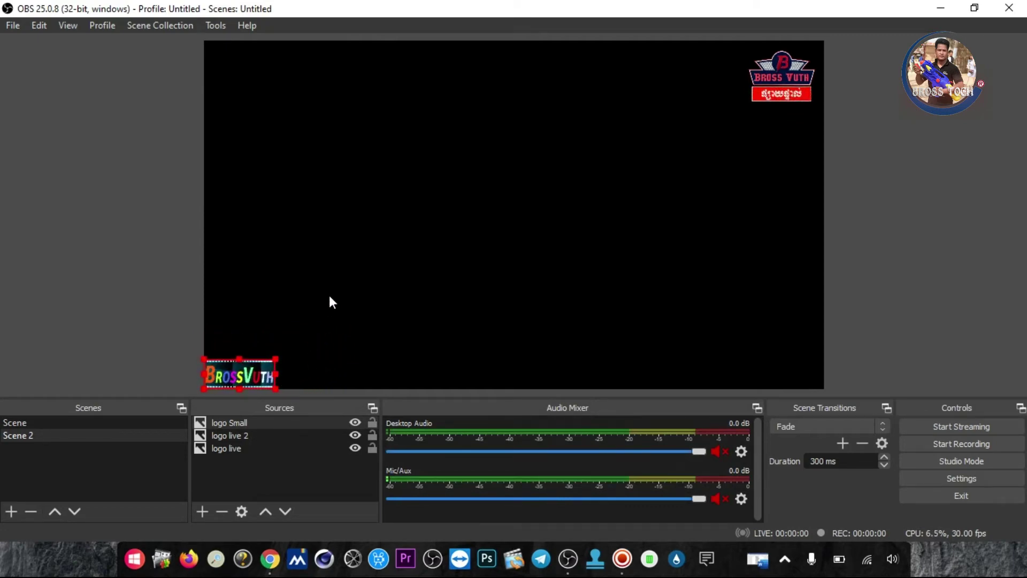
{"action": "left_click", "coordinate": [327, 287]}
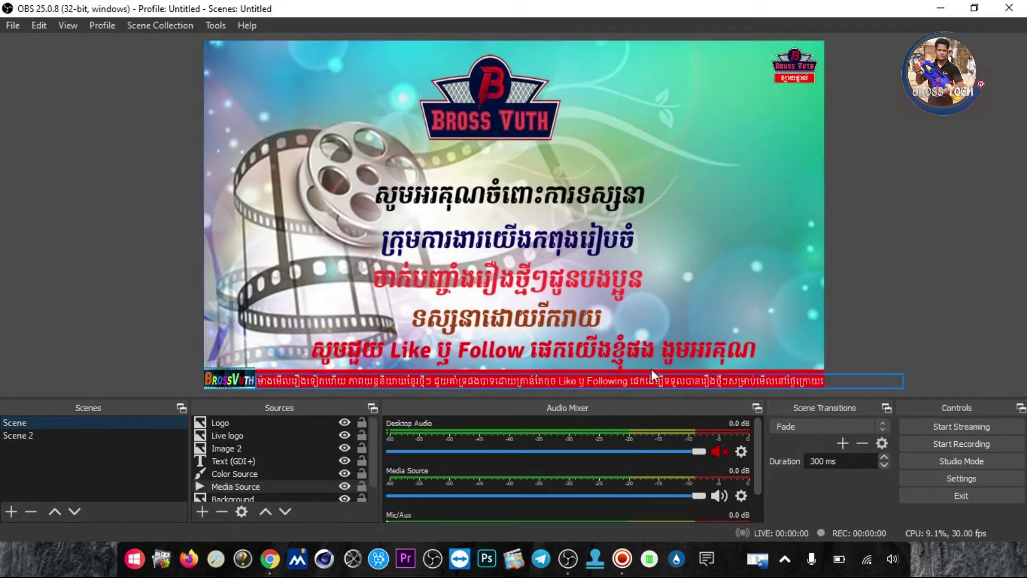
{"action": "left_click", "coordinate": [53, 435]}
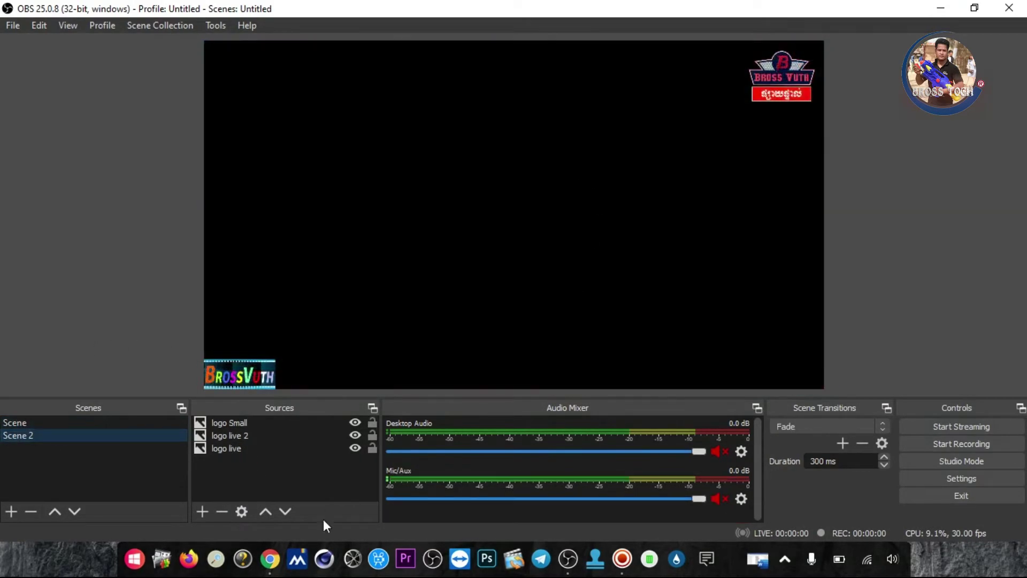
Step: Create a color source named "Color" in Scene 2
{"action": "left_click", "coordinate": [201, 511]}
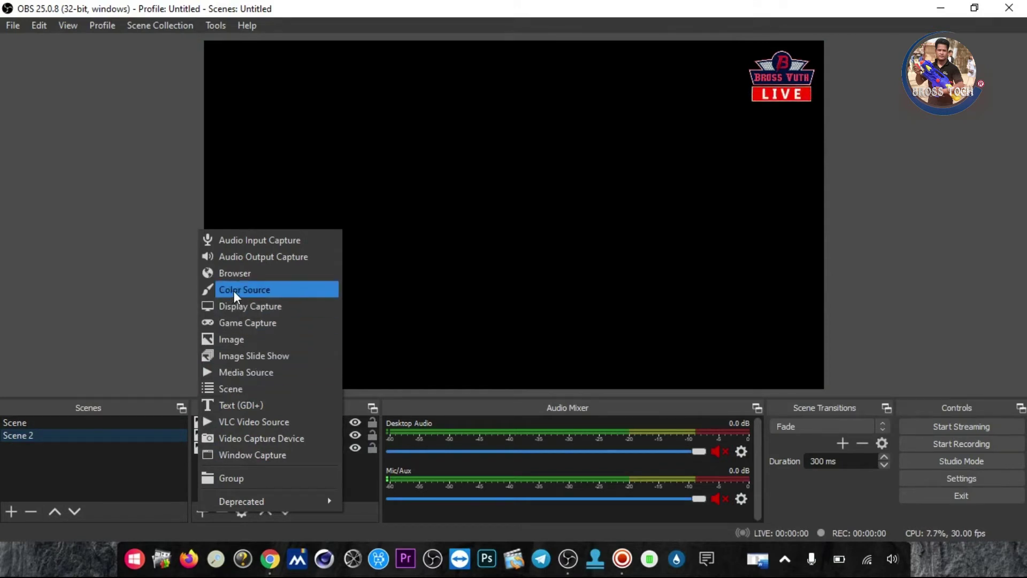
{"action": "left_click", "coordinate": [259, 291]}
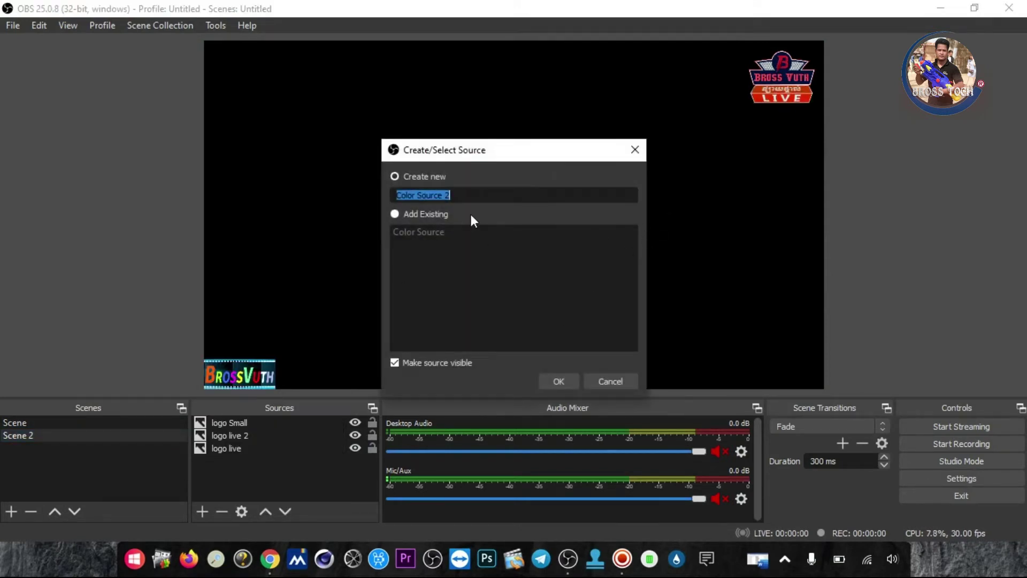
{"action": "type", "text": "Co"}
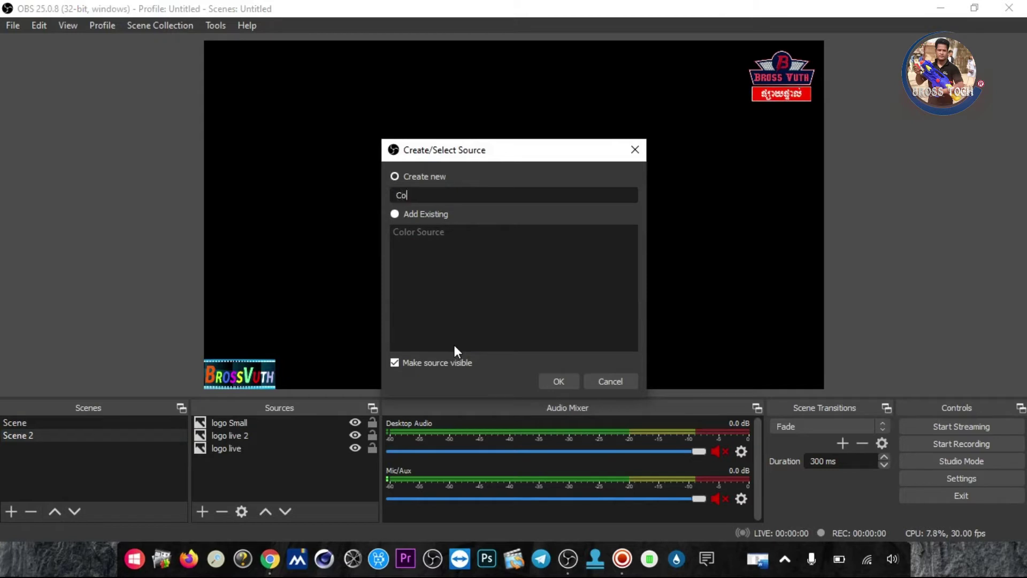
{"action": "type", "text": "lor"}
{"action": "left_click", "coordinate": [558, 381]}
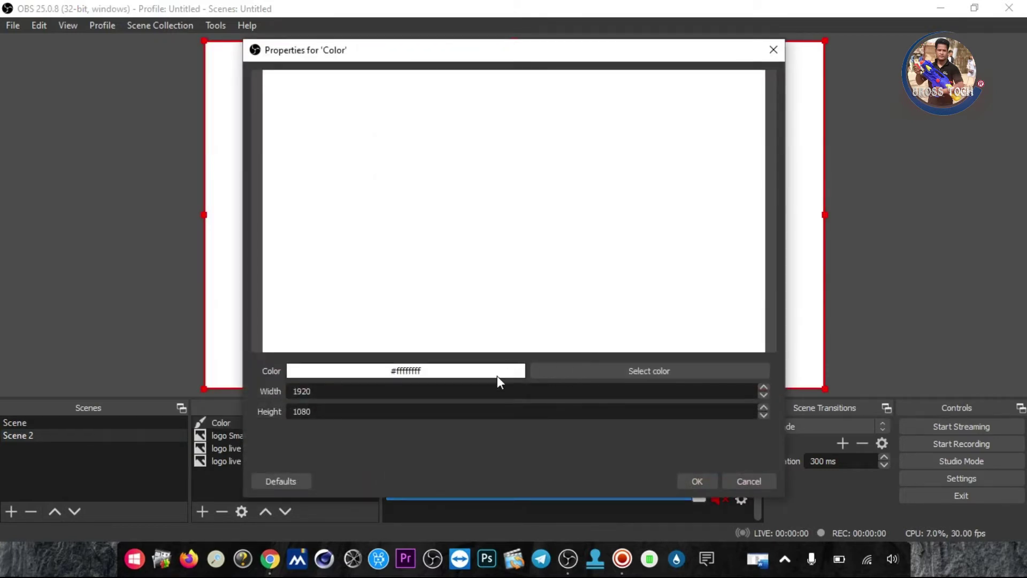
Step: Set the "Color" source to red (#ff0000) and move it beneath all the logo sources in the stacking order
{"action": "left_click", "coordinate": [576, 375]}
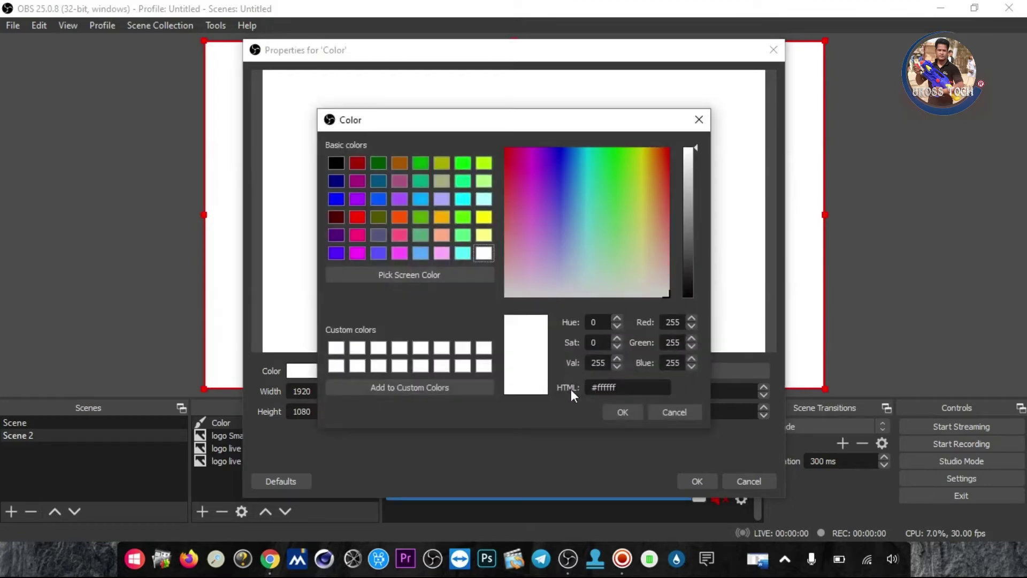
{"action": "left_click", "coordinate": [356, 216]}
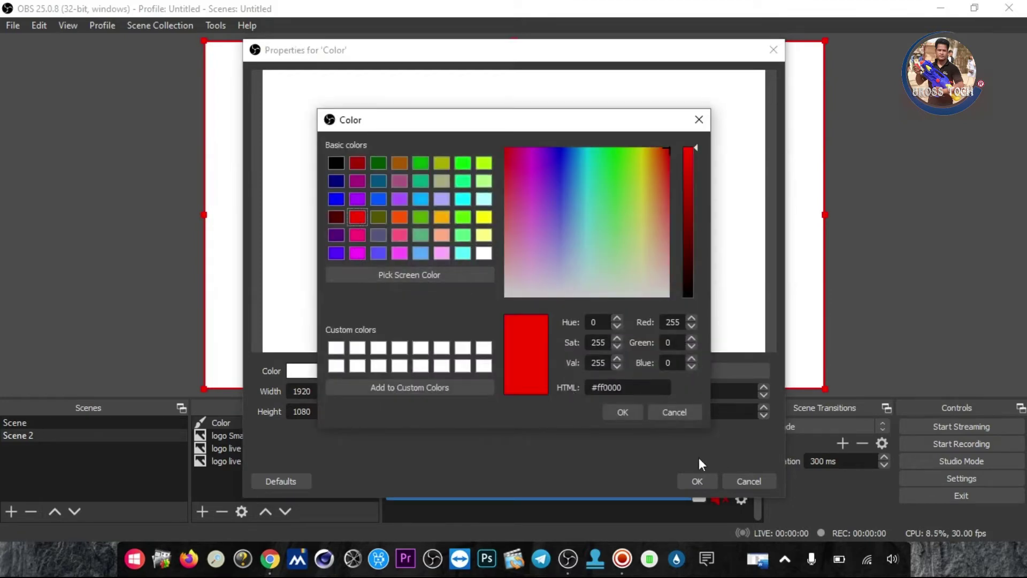
{"action": "left_click", "coordinate": [624, 413]}
{"action": "left_click", "coordinate": [693, 483]}
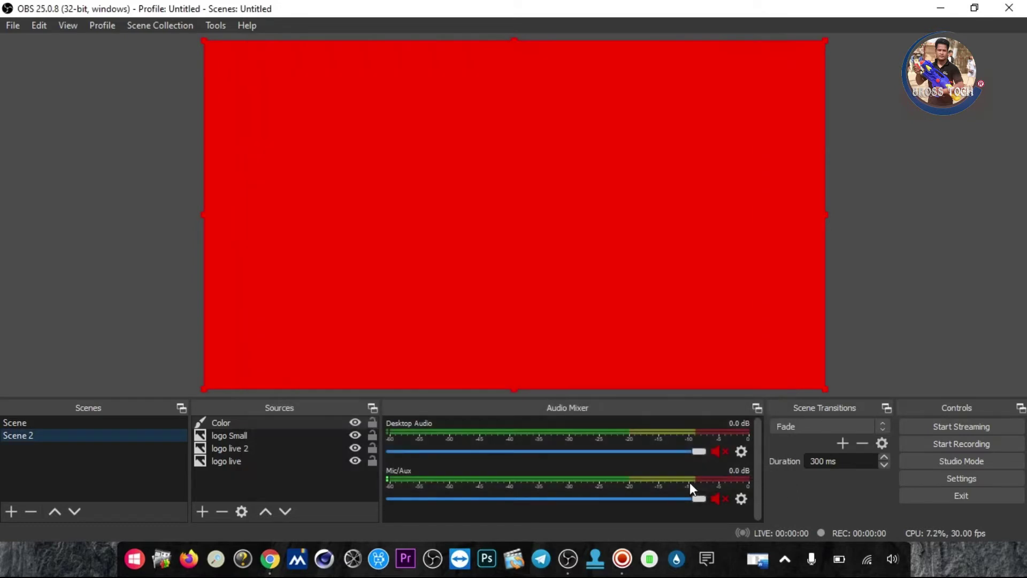
{"action": "left_click_drag", "start_coordinate": [247, 422], "coordinate": [253, 476]}
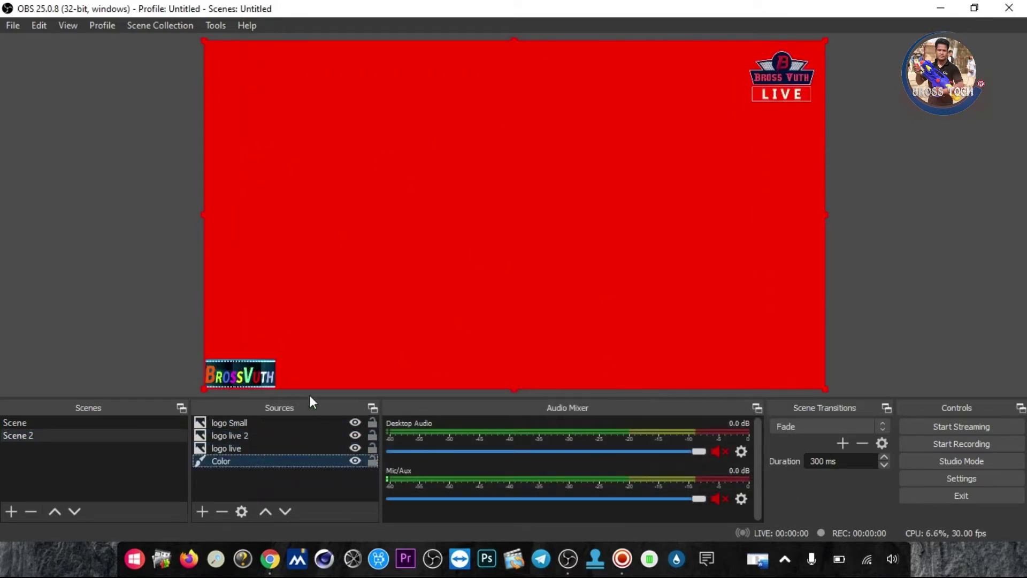
Step: Set the width of the "Color" source to 1080
{"action": "double_click", "coordinate": [305, 460]}
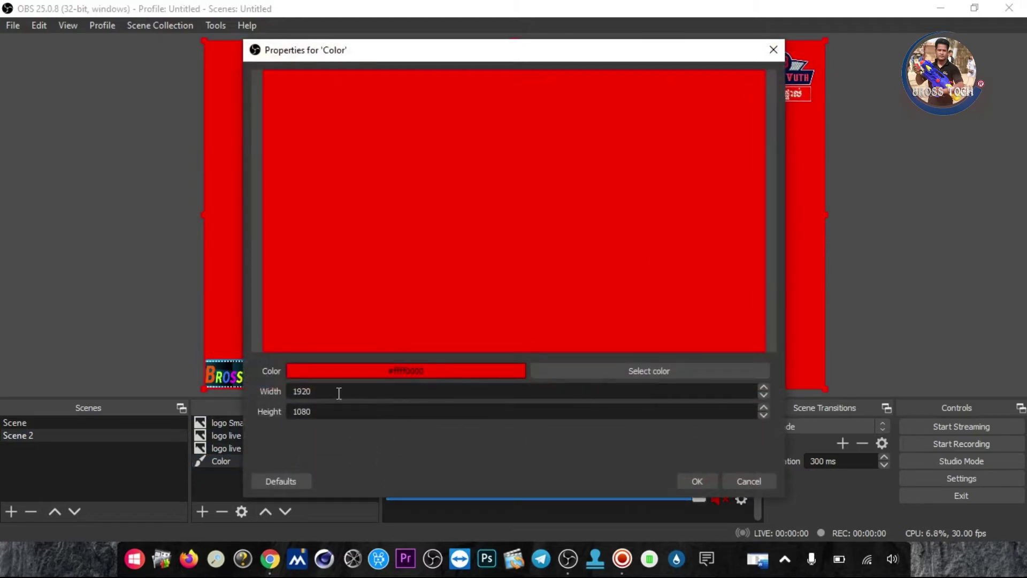
{"action": "left_click_drag", "start_coordinate": [323, 392], "coordinate": [286, 388]}
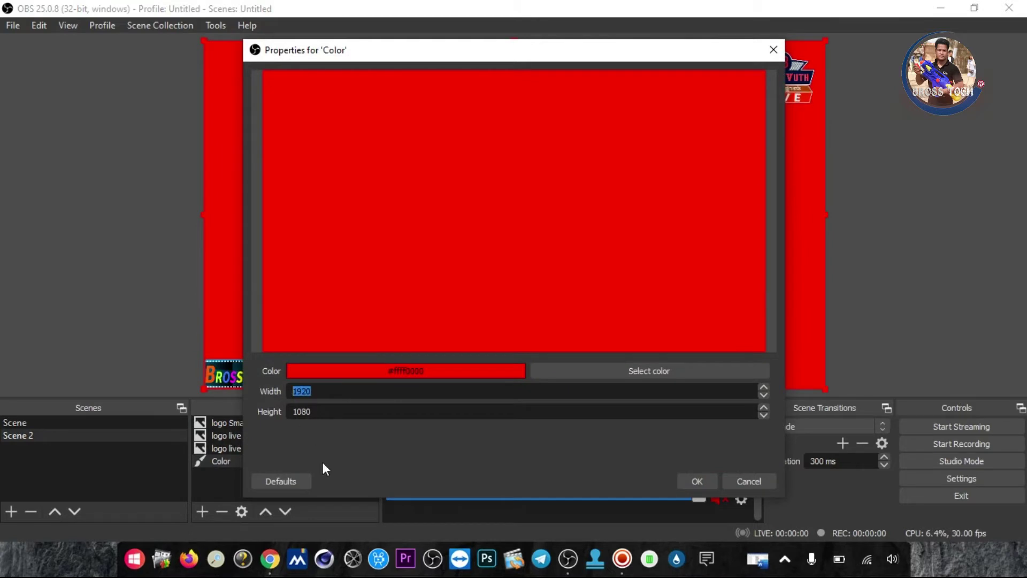
{"action": "type", "text": "1"}
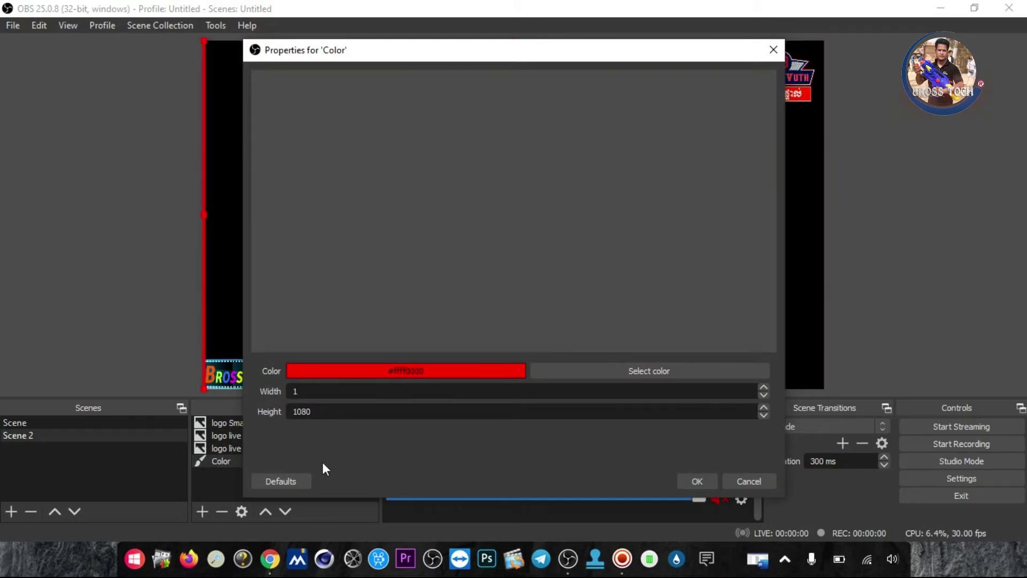
{"action": "type", "text": "000"}
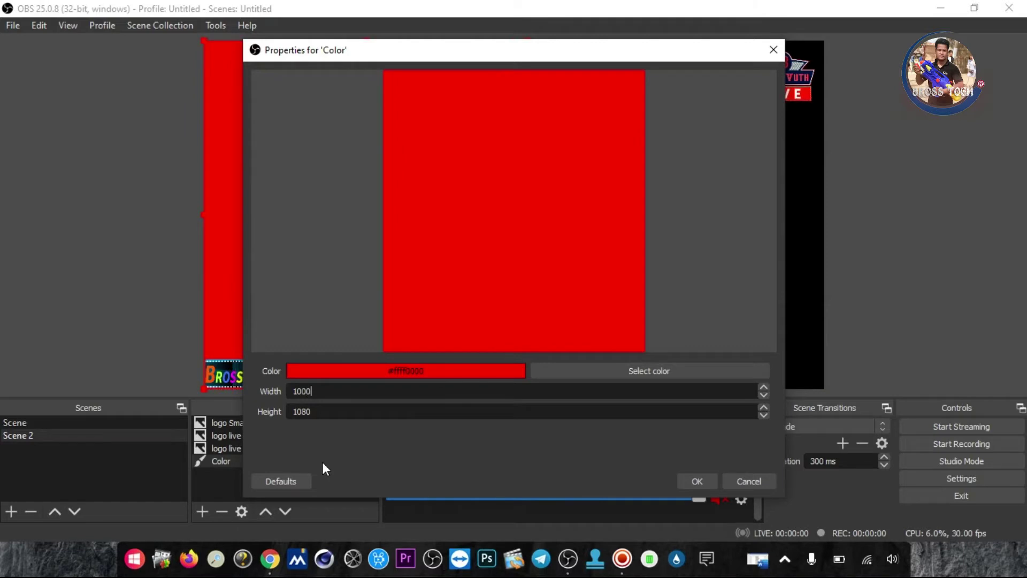
{"action": "key", "text": "BackSpace"}
{"action": "key", "text": "BackSpace"}
{"action": "key", "text": "BackSpace"}
{"action": "key", "text": "BackSpace"}
{"action": "type", "text": "1098"}
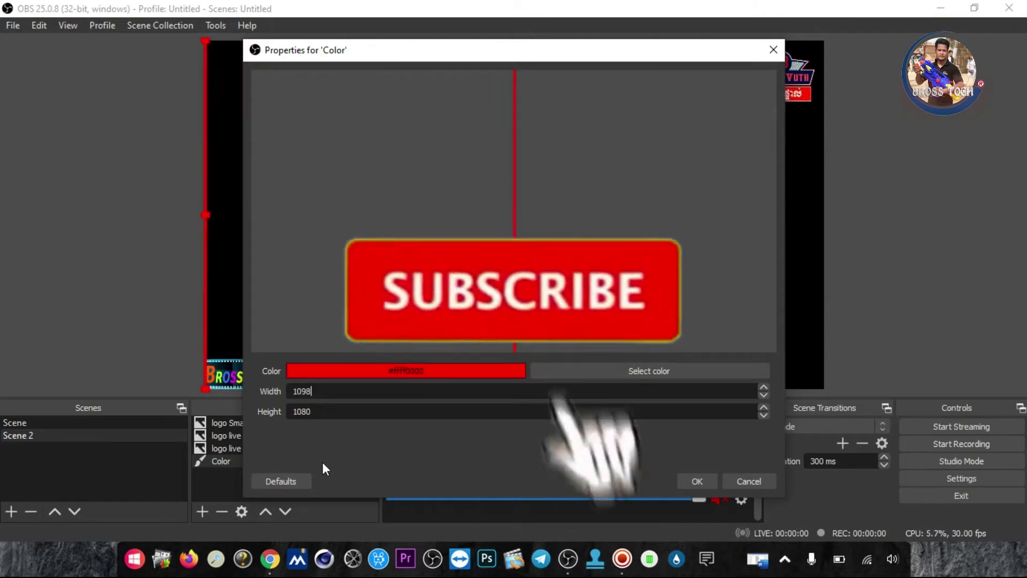
{"action": "key", "text": "BackSpace"}
{"action": "key", "text": "BackSpace"}
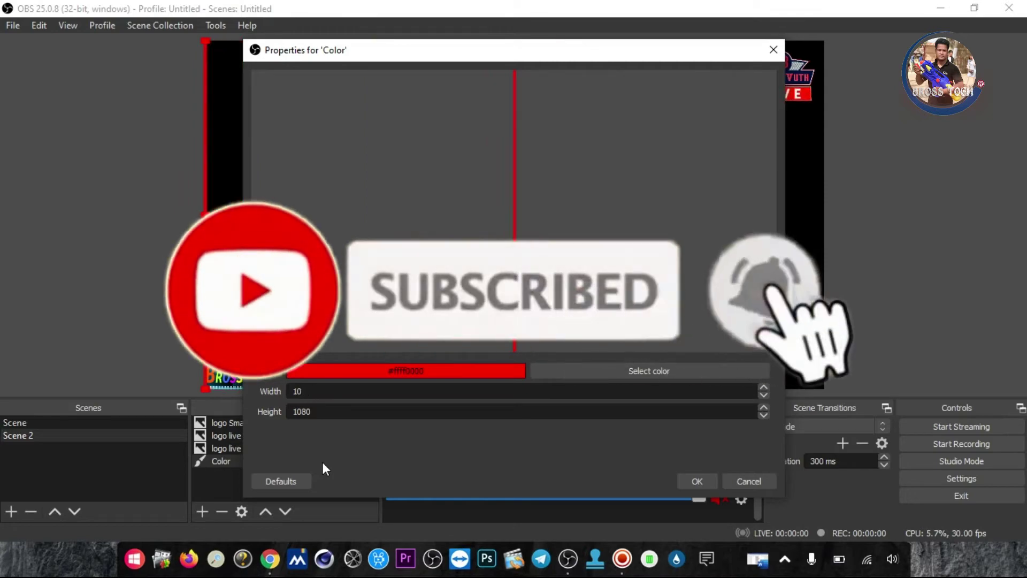
{"action": "type", "text": "80"}
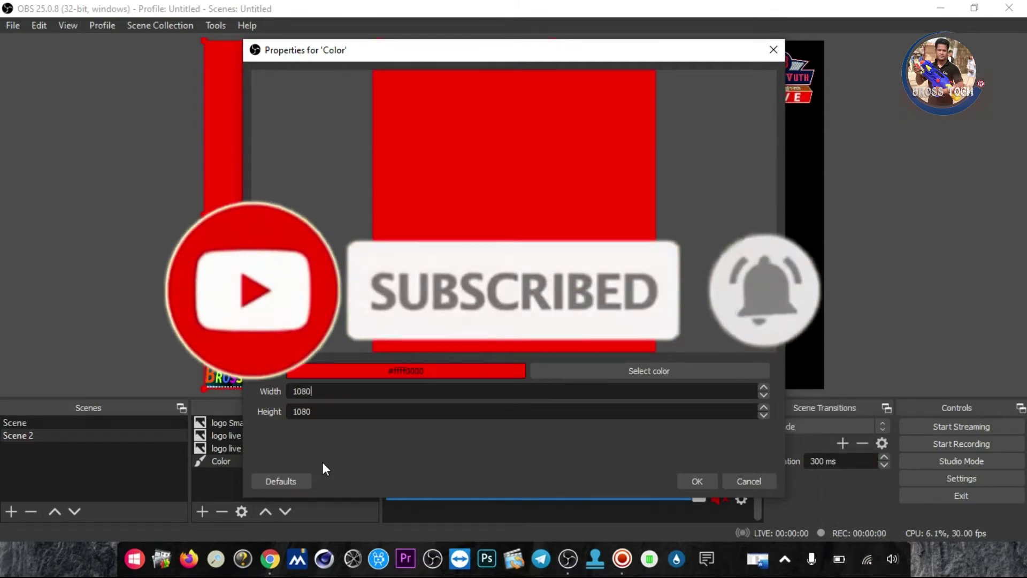
{"action": "key", "text": "Return"}
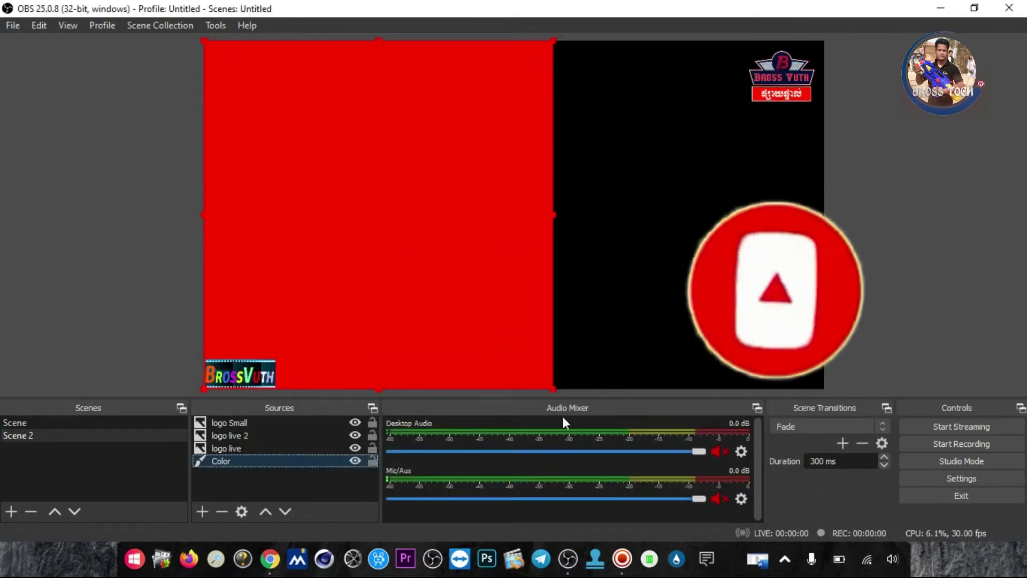
Step: Set the "Color" source to 1920 wide and 15 high, and move the red strip to the canvas's bottom edge
{"action": "double_click", "coordinate": [245, 457]}
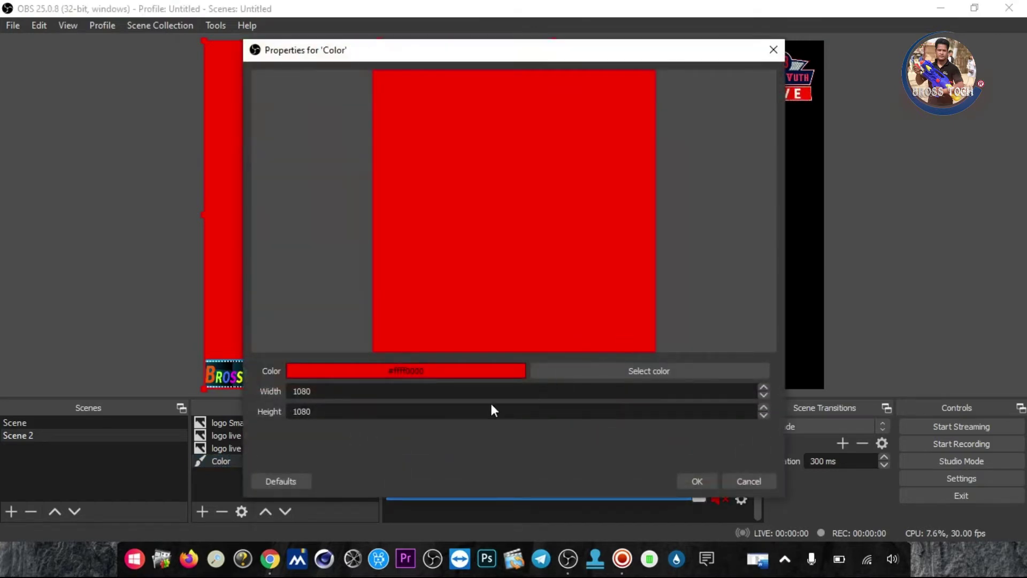
{"action": "left_click_drag", "start_coordinate": [332, 390], "coordinate": [267, 402]}
{"action": "type", "text": "15"}
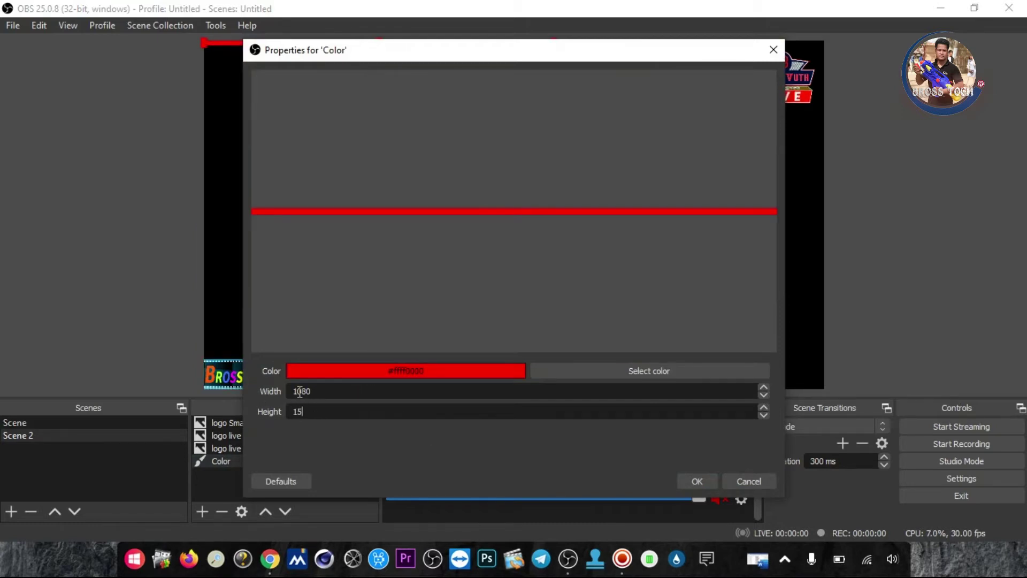
{"action": "type", "text": "19"}
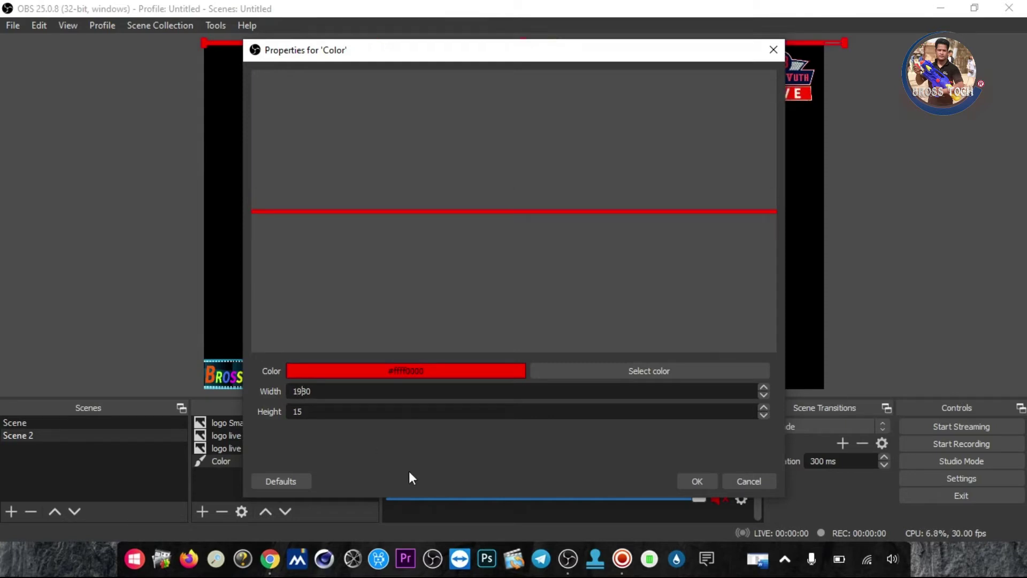
{"action": "key", "text": "BackSpace"}
{"action": "type", "text": "2"}
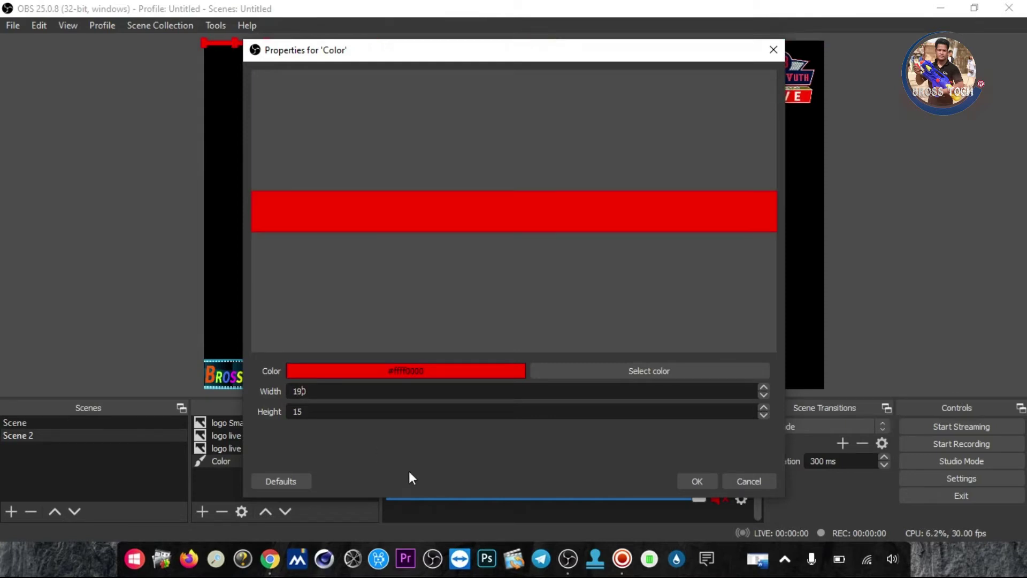
{"action": "key", "text": "Return"}
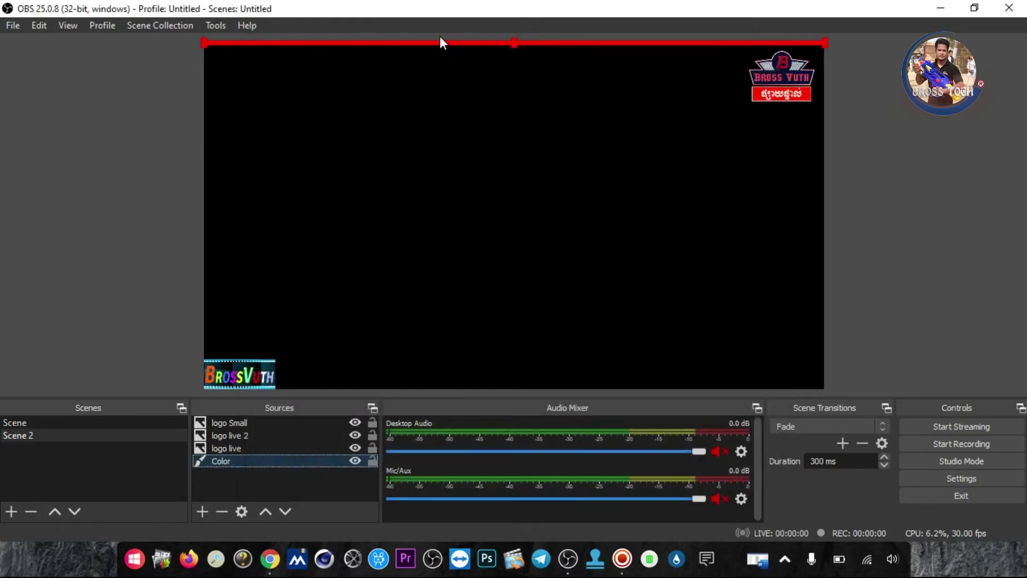
{"action": "left_click_drag", "start_coordinate": [441, 45], "coordinate": [434, 385]}
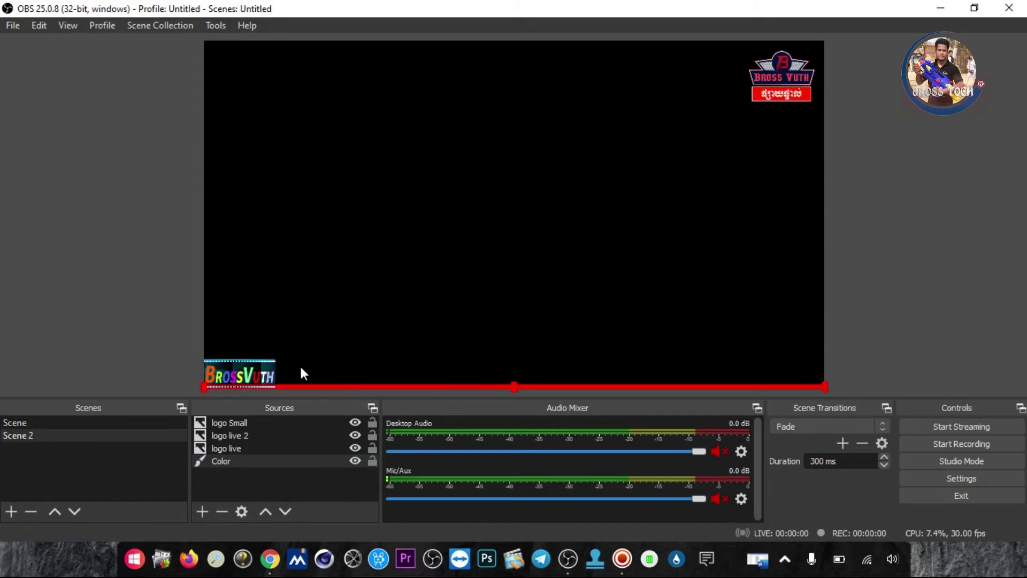
Step: Set the red strip's height to 50 and move it up until its upper edge aligns with the small logo's
{"action": "double_click", "coordinate": [266, 462]}
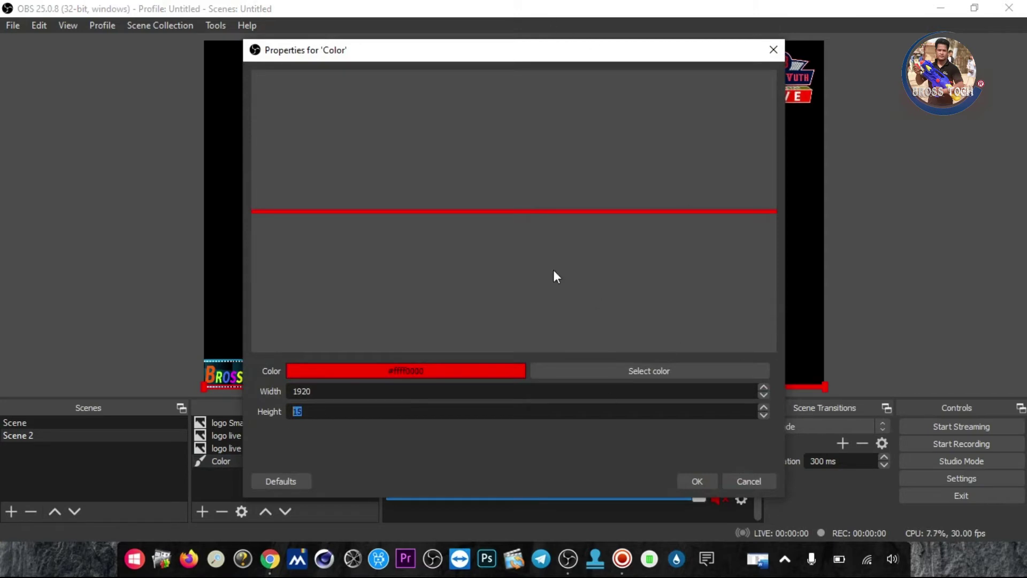
{"action": "left_click_drag", "start_coordinate": [362, 57], "coordinate": [488, 63]}
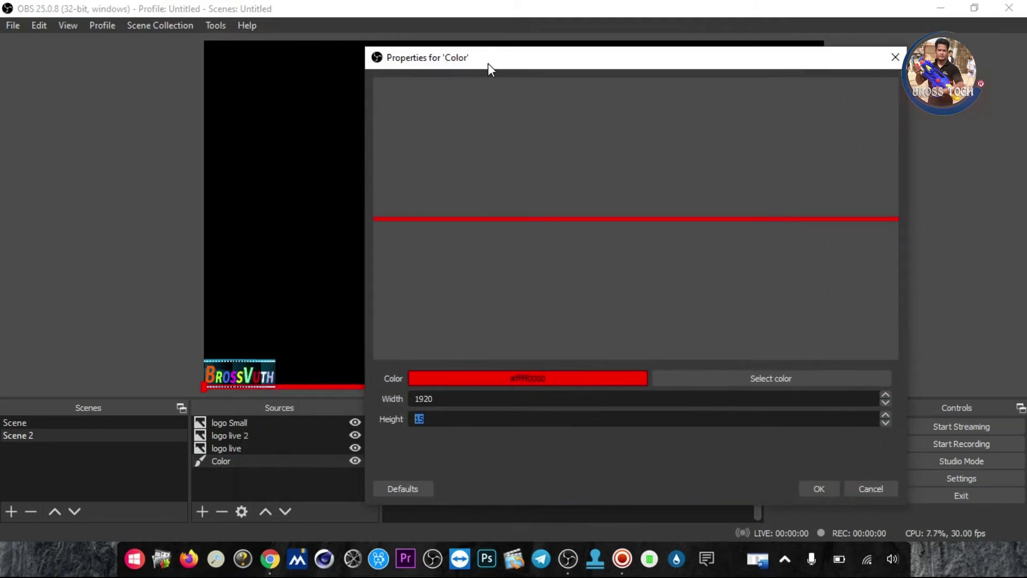
{"action": "left_click", "coordinate": [883, 415]}
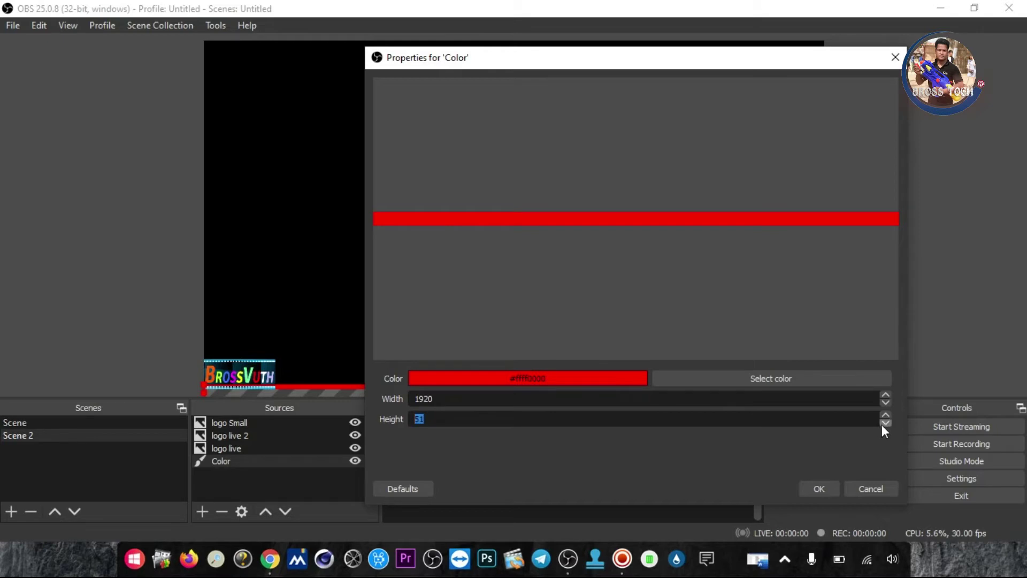
{"action": "left_click", "coordinate": [824, 488]}
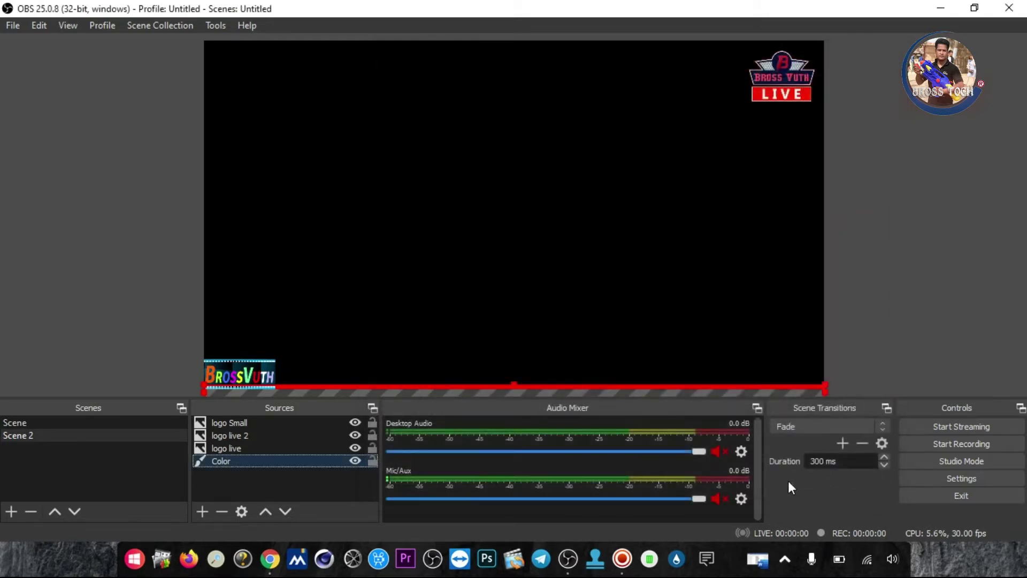
{"action": "left_click", "coordinate": [441, 383]}
{"action": "left_click_drag", "start_coordinate": [444, 387], "coordinate": [445, 362]}
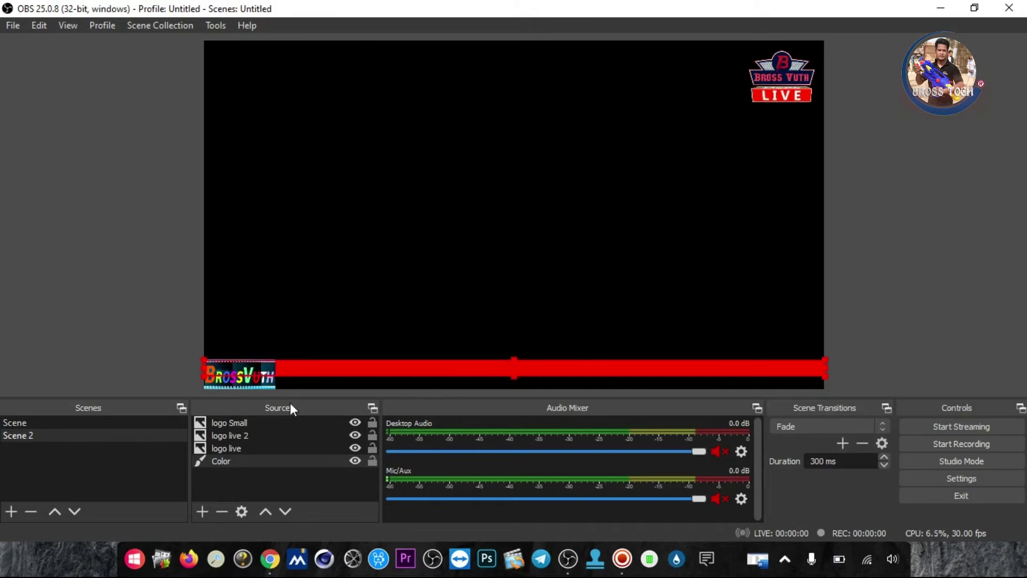
Step: Increase the height of the red "Color" strip to about 93 so that it reaches the canvas's bottom edge
{"action": "double_click", "coordinate": [251, 460]}
{"action": "left_click_drag", "start_coordinate": [523, 40], "coordinate": [612, 39]}
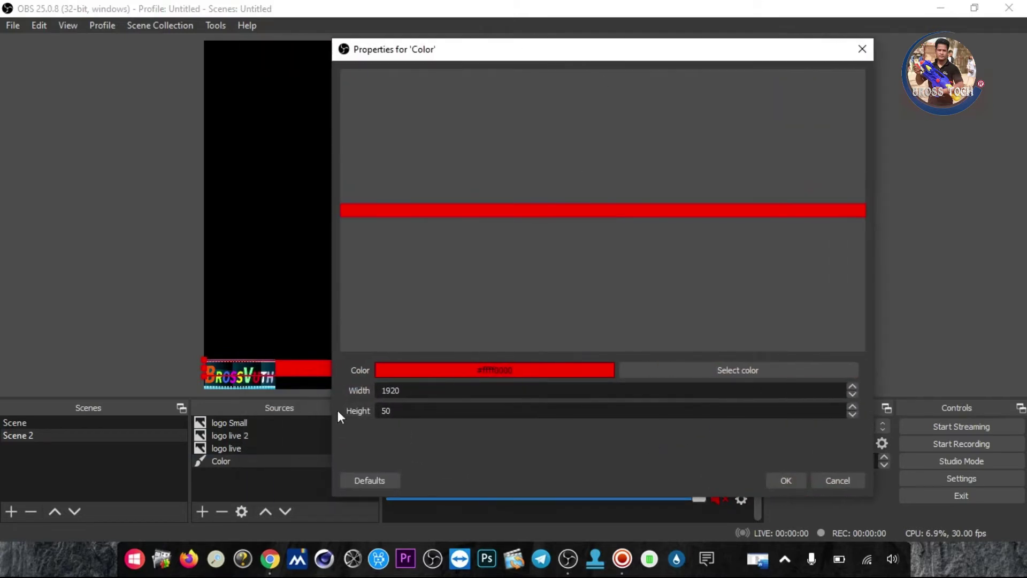
{"action": "left_click", "coordinate": [853, 414]}
{"action": "left_click", "coordinate": [853, 406]}
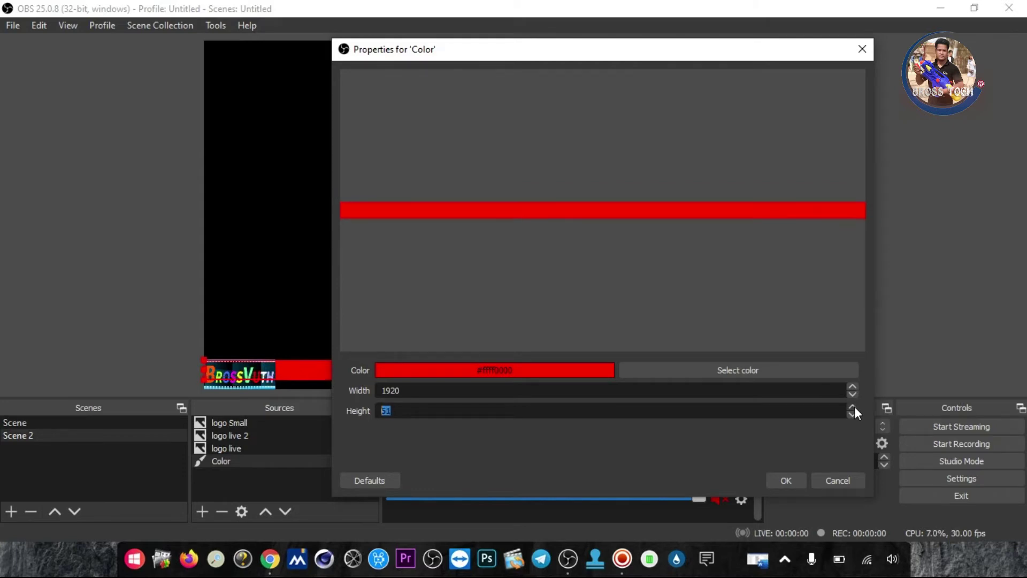
{"action": "left_click", "coordinate": [852, 406]}
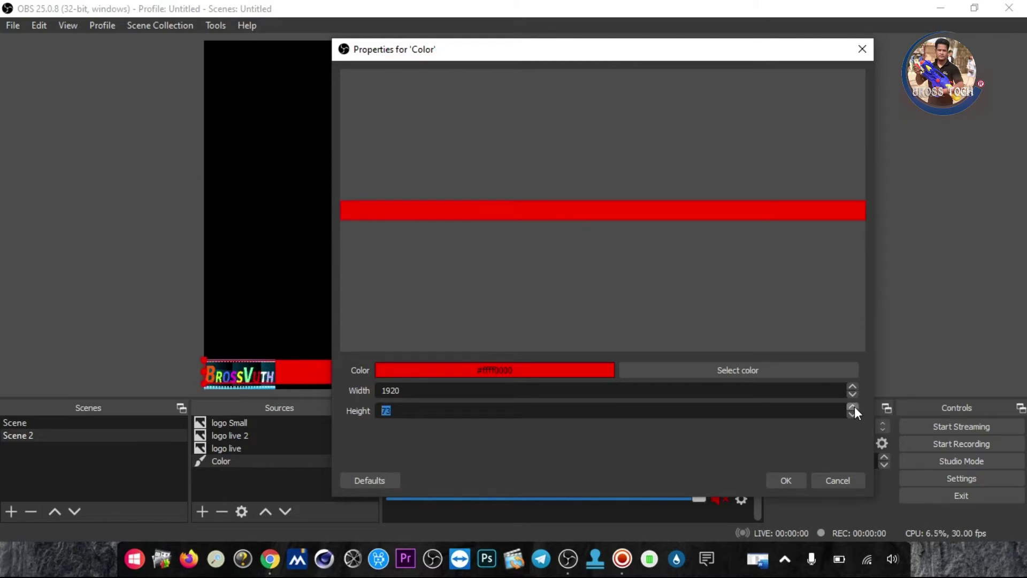
{"action": "left_click", "coordinate": [853, 406]}
{"action": "left_click", "coordinate": [853, 406]}
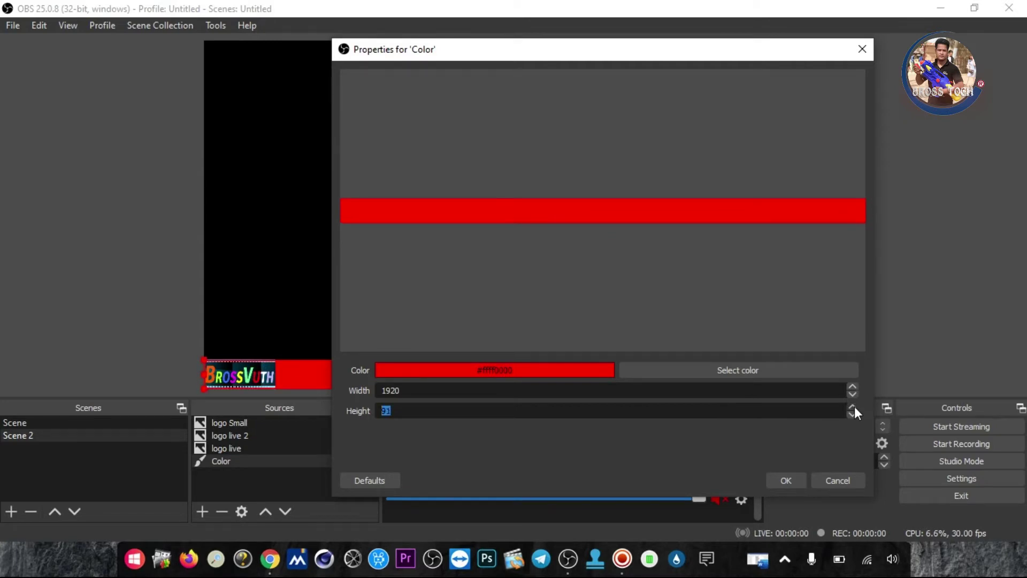
{"action": "left_click", "coordinate": [854, 413]}
{"action": "left_click", "coordinate": [786, 481]}
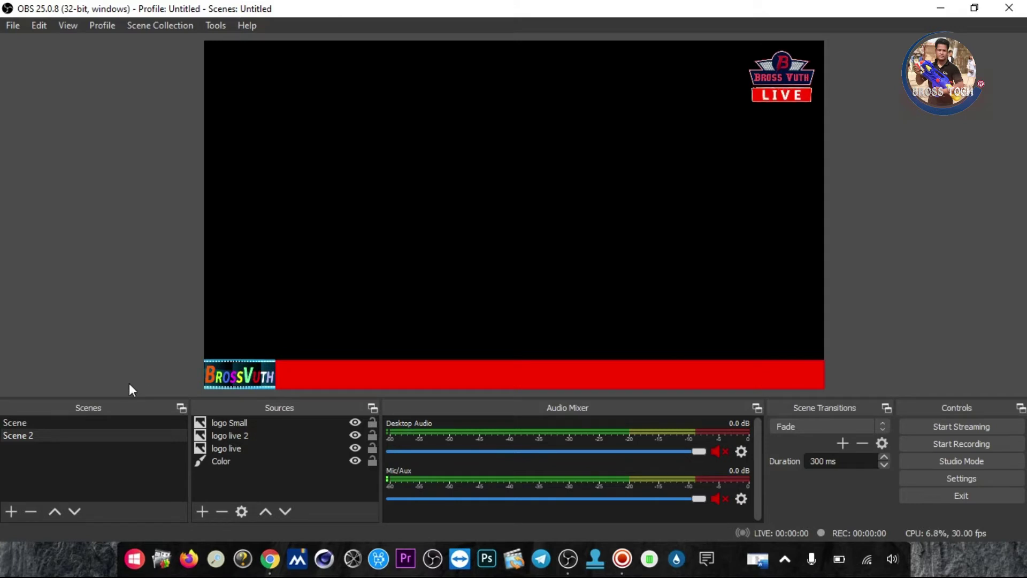
{"action": "left_click", "coordinate": [995, 514]}
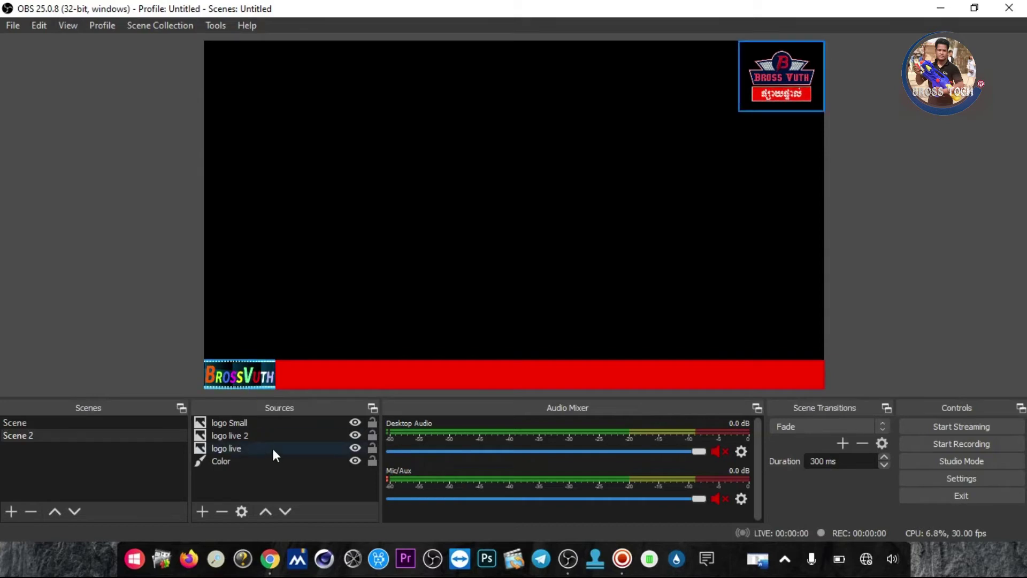
Step: Add a Text (GDI+) source and paste in the Khmer ticker message that asks viewers for Like and Following
{"action": "left_click", "coordinate": [204, 511]}
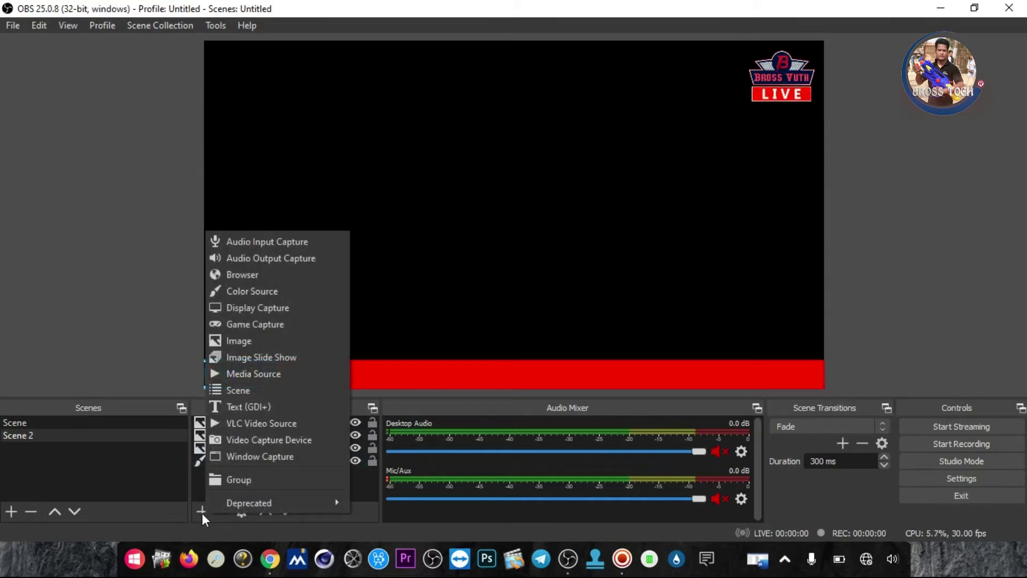
{"action": "left_click", "coordinate": [254, 405]}
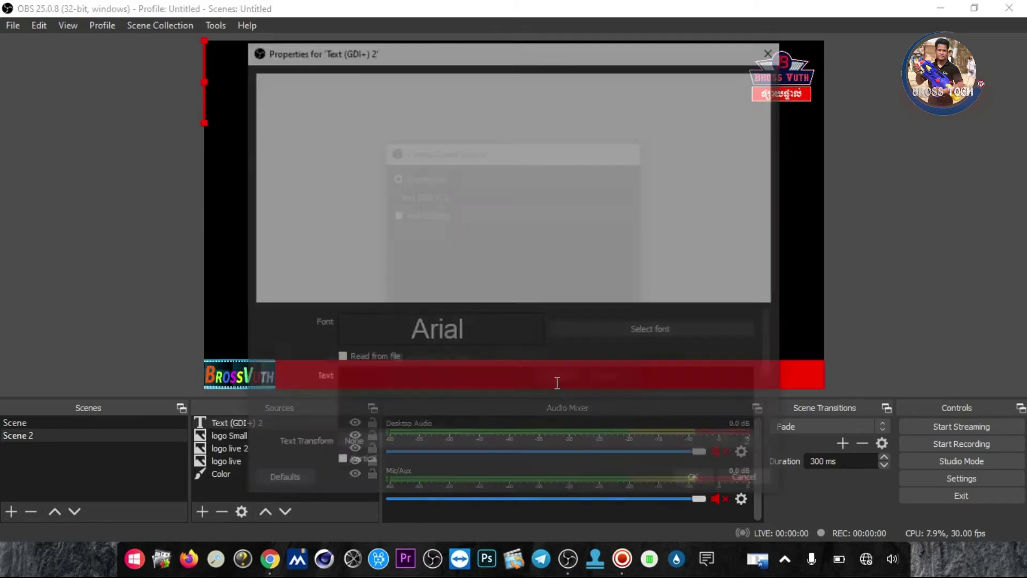
{"action": "left_click", "coordinate": [559, 381]}
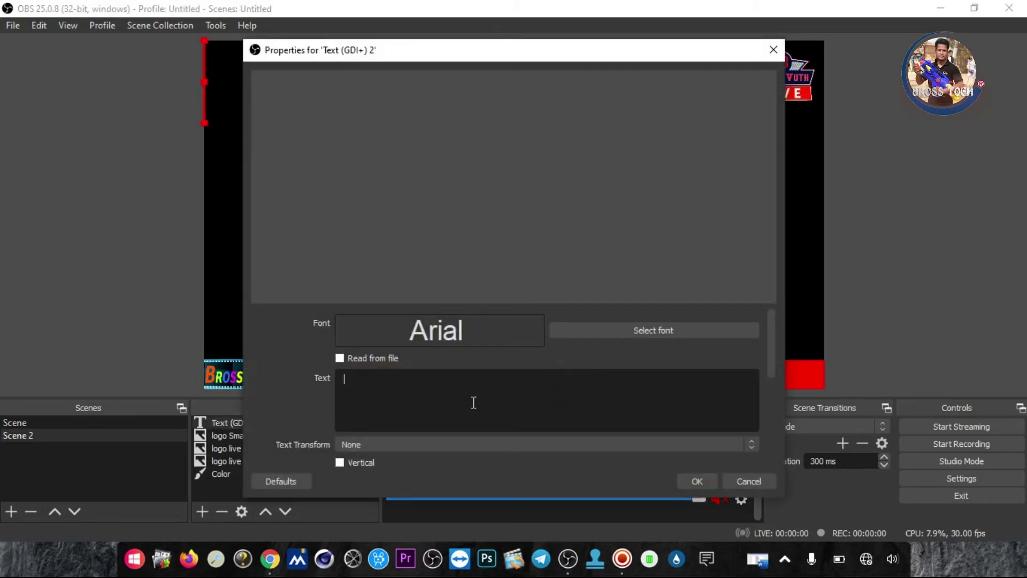
{"action": "type", "text": "ងតហុតងតដហយ"}
{"action": "key", "text": "BackSpace"}
{"action": "key", "text": "ctrl+a"}
{"action": "key", "text": "BackSpace"}
{"action": "key", "text": "ctrl+v"}
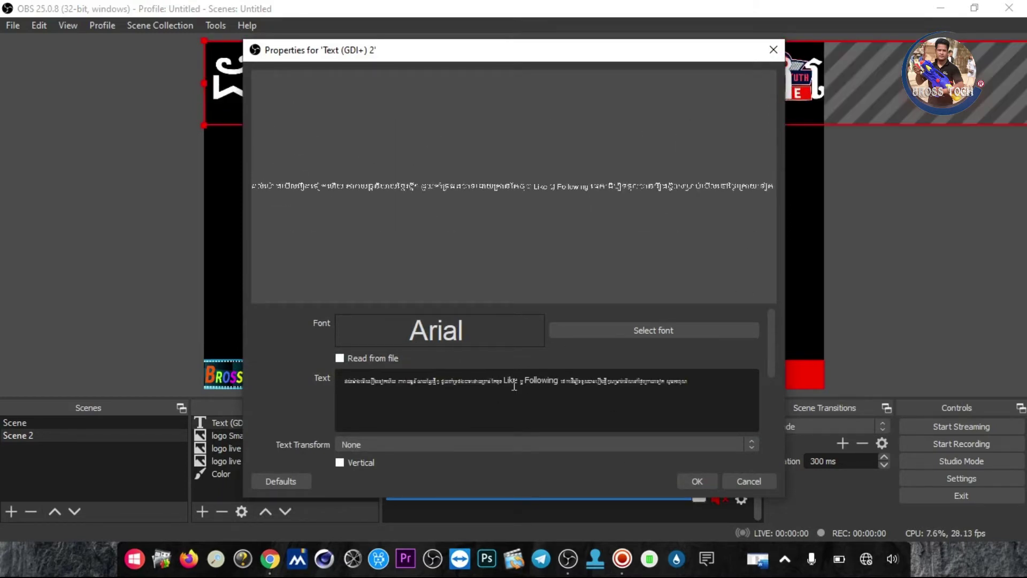
Step: Set the ticker text's font to Khmer CN Battambang Regular at size 12
{"action": "left_click", "coordinate": [639, 332]}
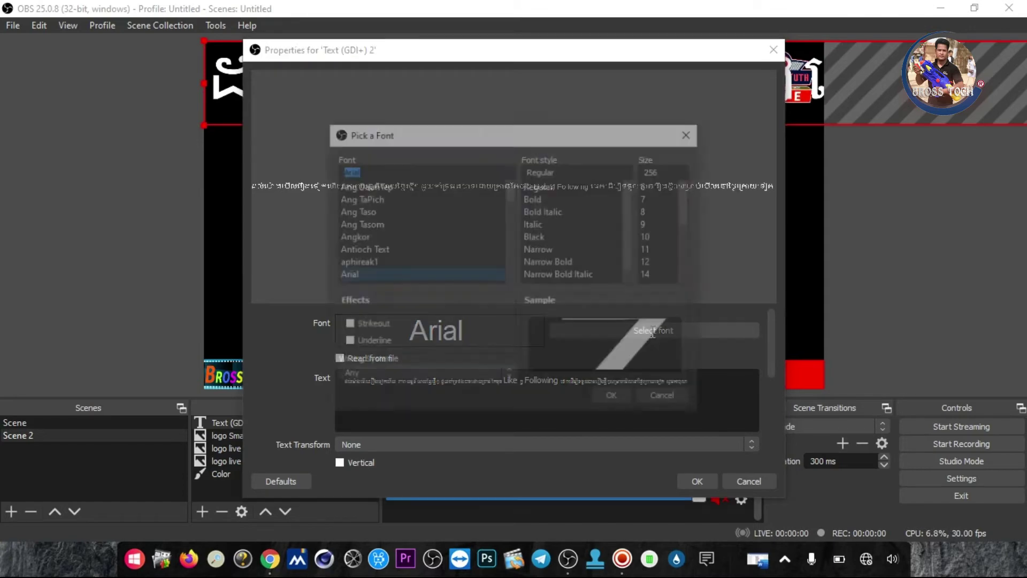
{"action": "left_click_drag", "start_coordinate": [515, 189], "coordinate": [514, 231]}
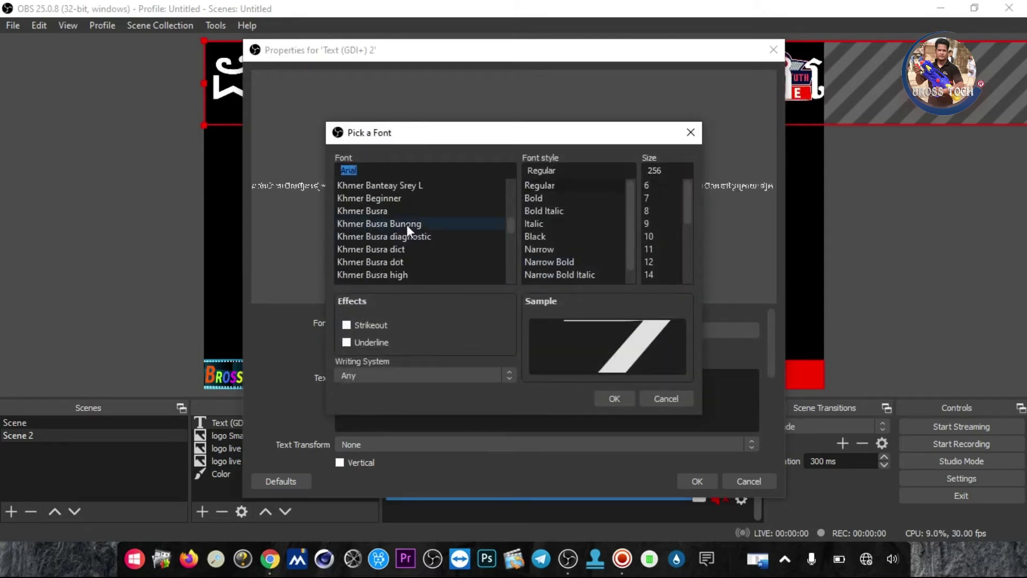
{"action": "scroll", "coordinate": [434, 235], "scroll_direction": "up", "scroll_amount": 2}
{"action": "scroll", "coordinate": [435, 236], "scroll_direction": "down", "scroll_amount": 6}
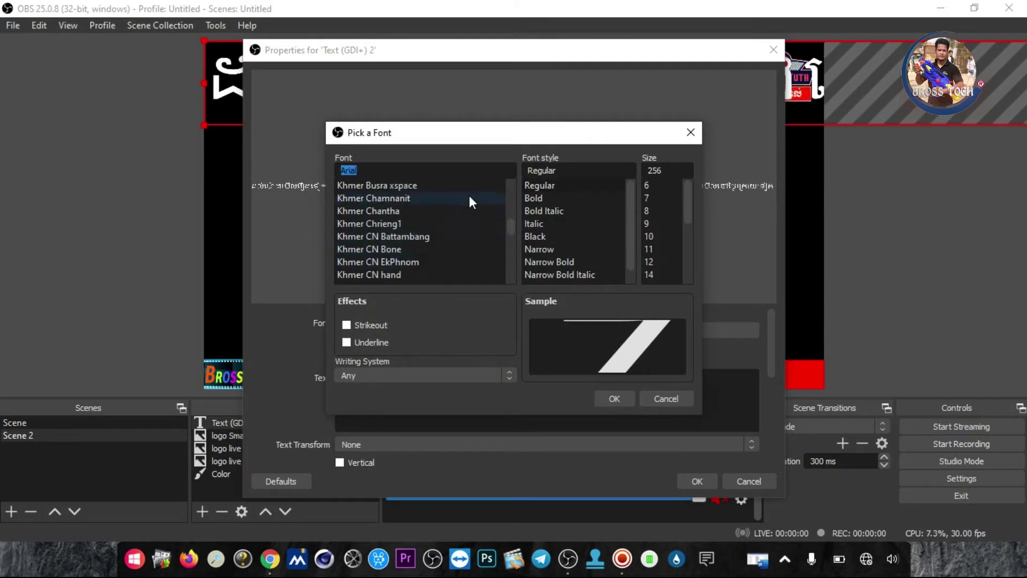
{"action": "left_click", "coordinate": [422, 238]}
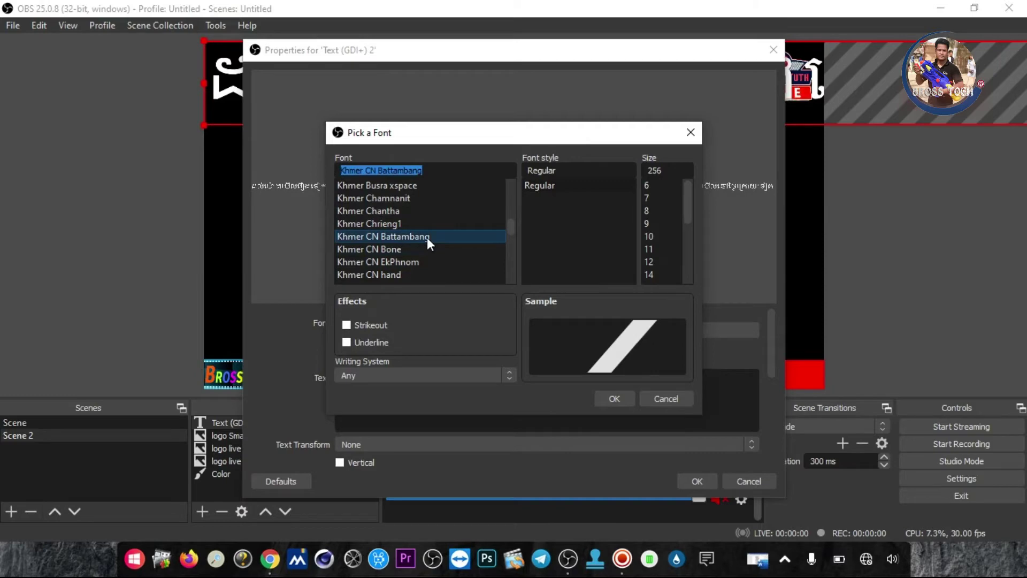
{"action": "left_click", "coordinate": [649, 262]}
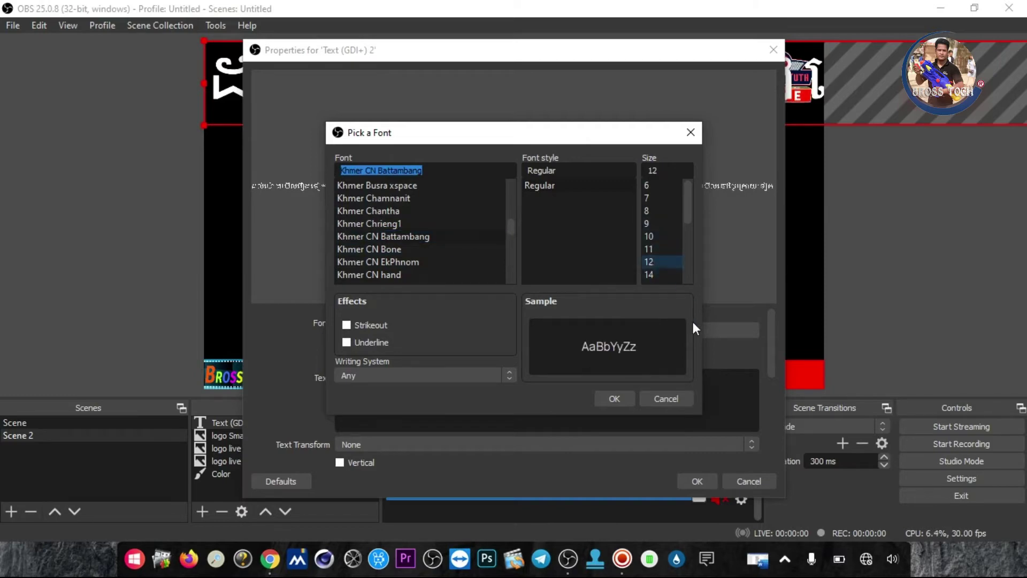
{"action": "left_click", "coordinate": [624, 399]}
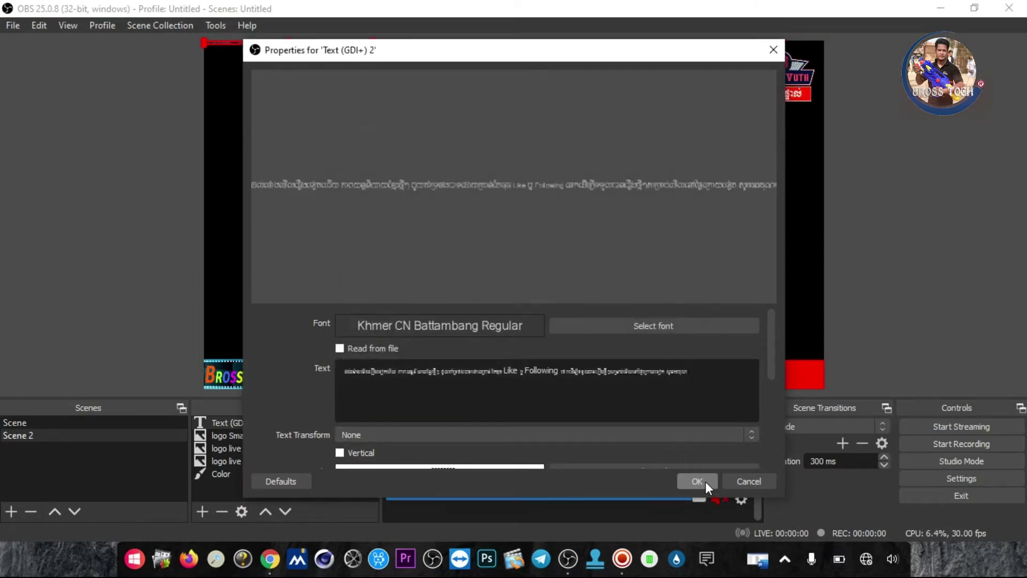
Step: Accept white (#ffffff) as the ticker text's color and move the text onto the red strip beside the small logo
{"action": "scroll", "coordinate": [695, 428], "scroll_direction": "down", "scroll_amount": 4}
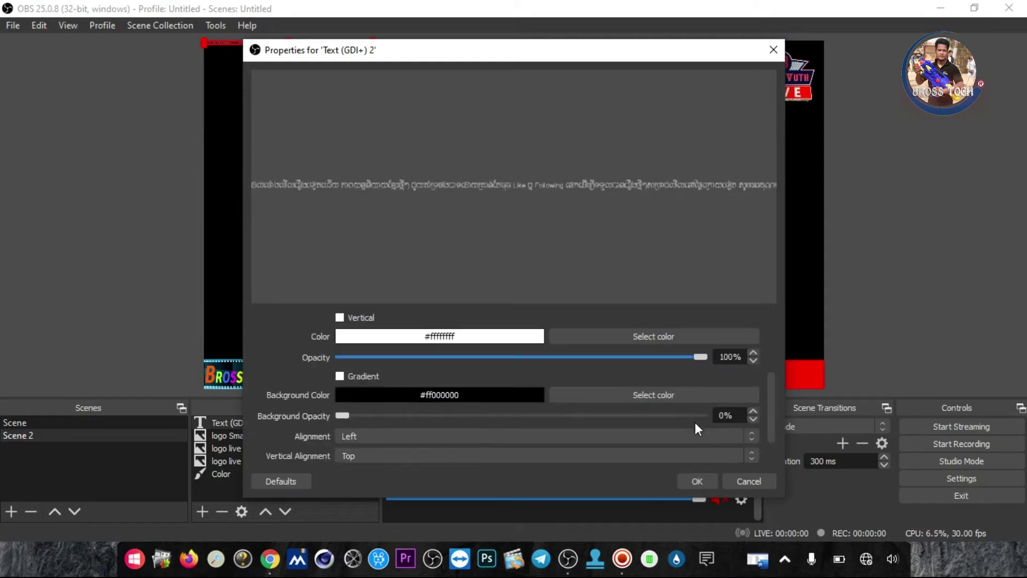
{"action": "left_click", "coordinate": [631, 335]}
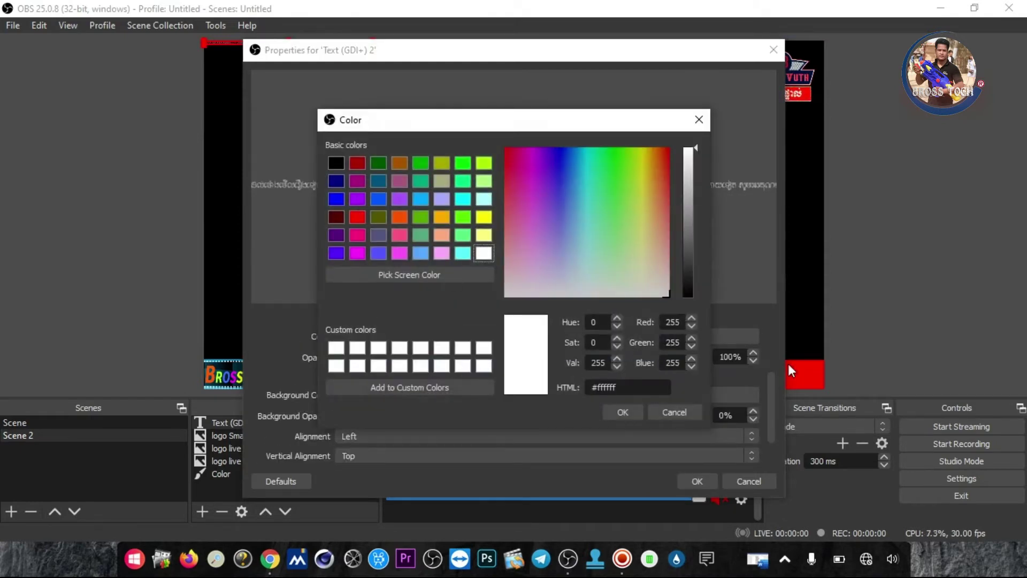
{"action": "left_click", "coordinate": [615, 415]}
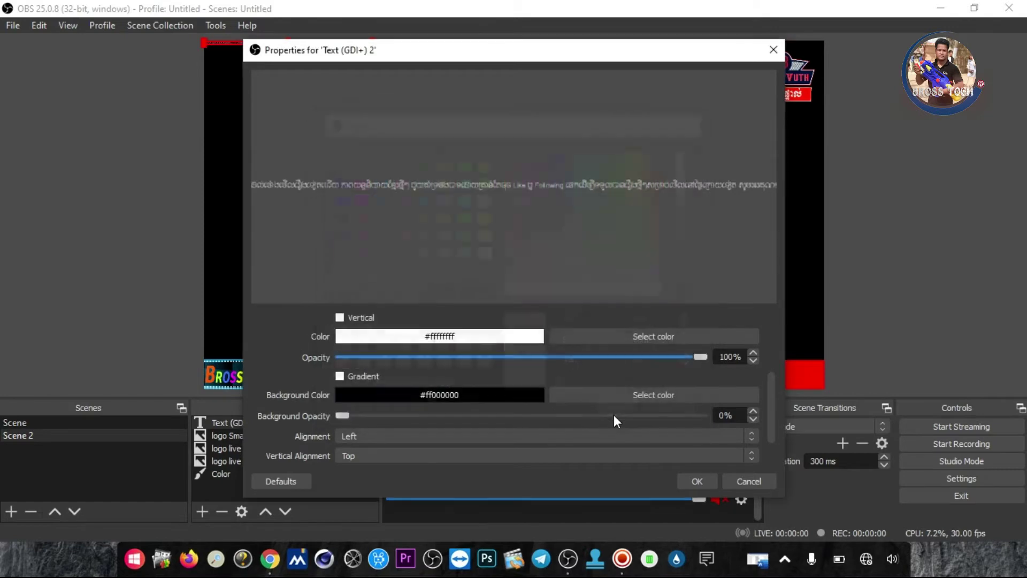
{"action": "left_click", "coordinate": [690, 484]}
{"action": "left_click_drag", "start_coordinate": [343, 45], "coordinate": [438, 374]}
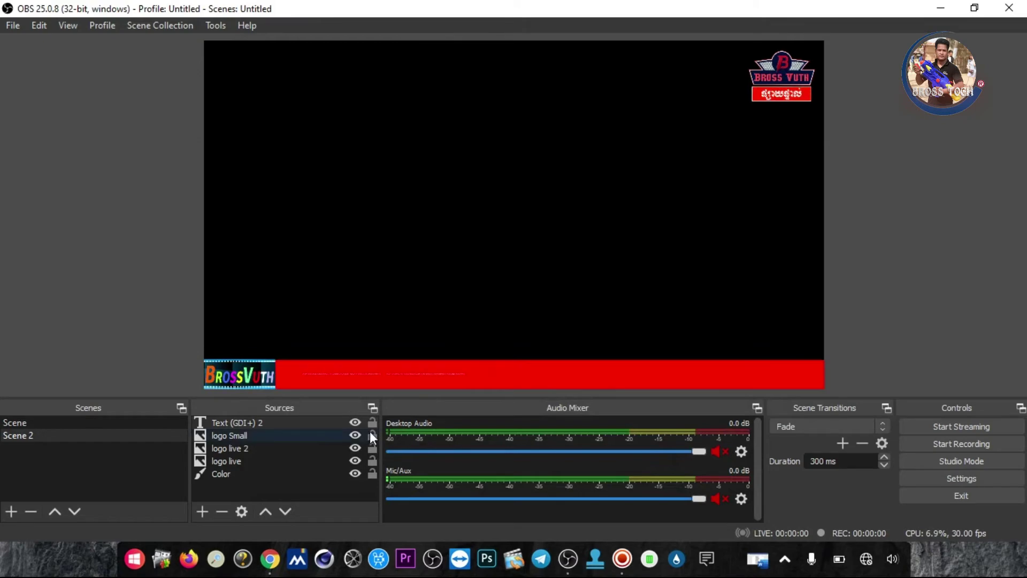
Step: Set the ticker text's font size to 48
{"action": "double_click", "coordinate": [271, 423]}
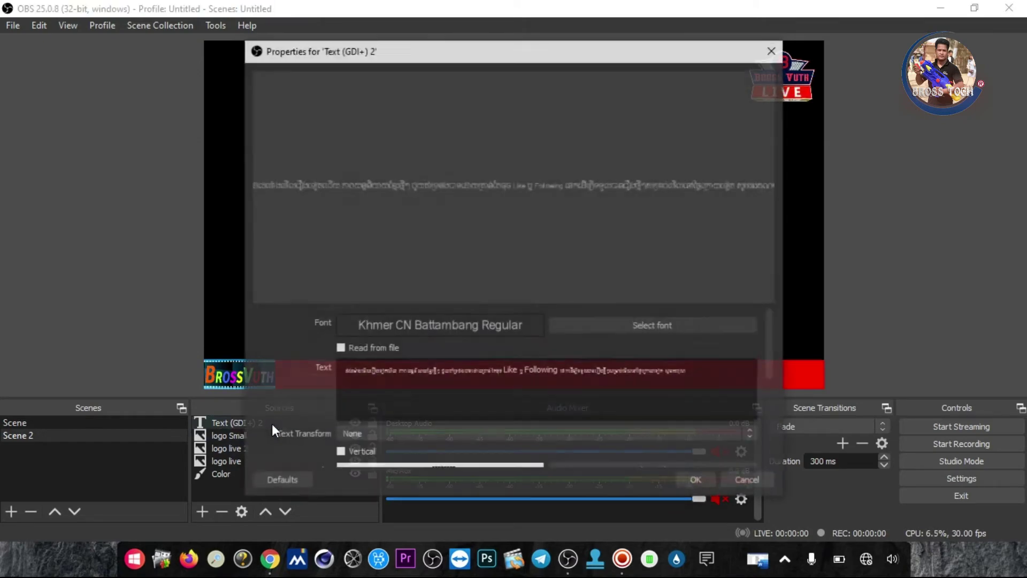
{"action": "left_click", "coordinate": [647, 325]}
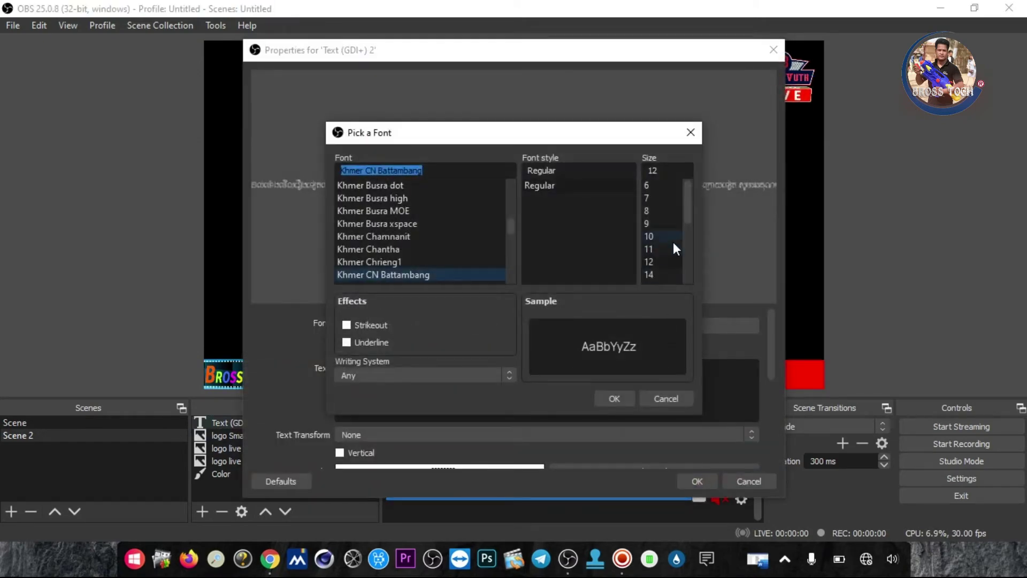
{"action": "left_click_drag", "start_coordinate": [689, 197], "coordinate": [688, 258]}
{"action": "left_click", "coordinate": [657, 261]}
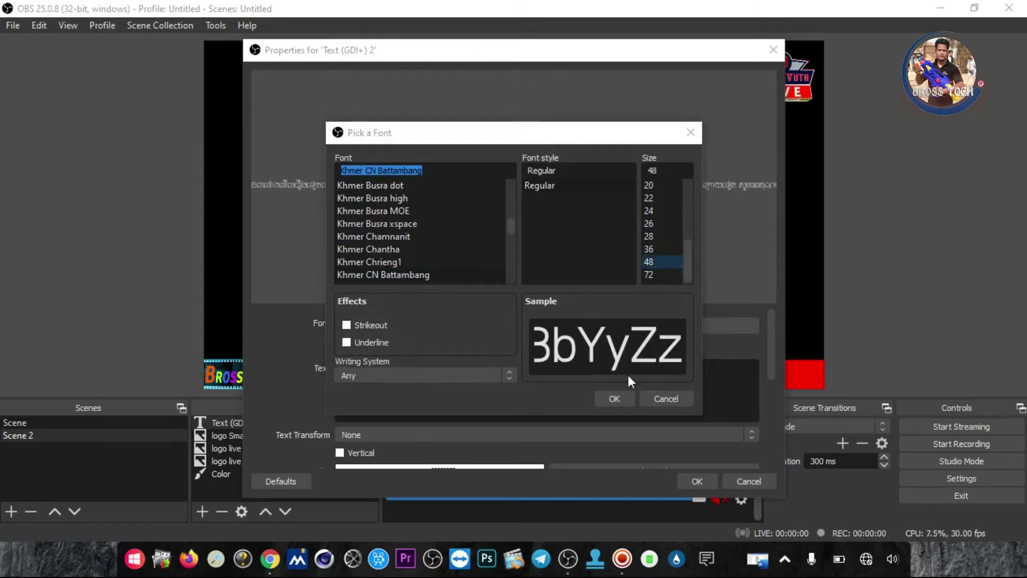
{"action": "left_click", "coordinate": [613, 400]}
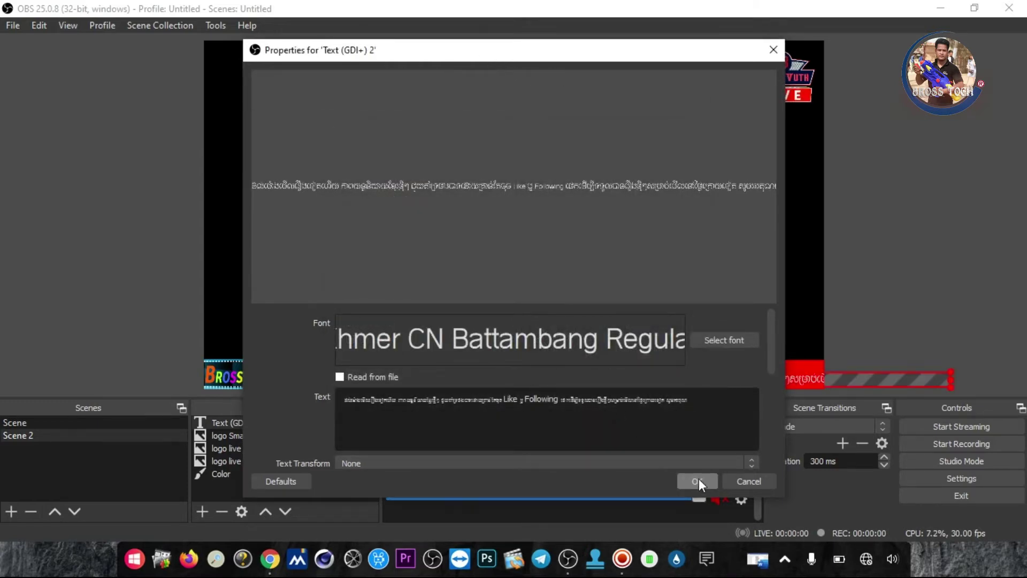
{"action": "left_click", "coordinate": [699, 480]}
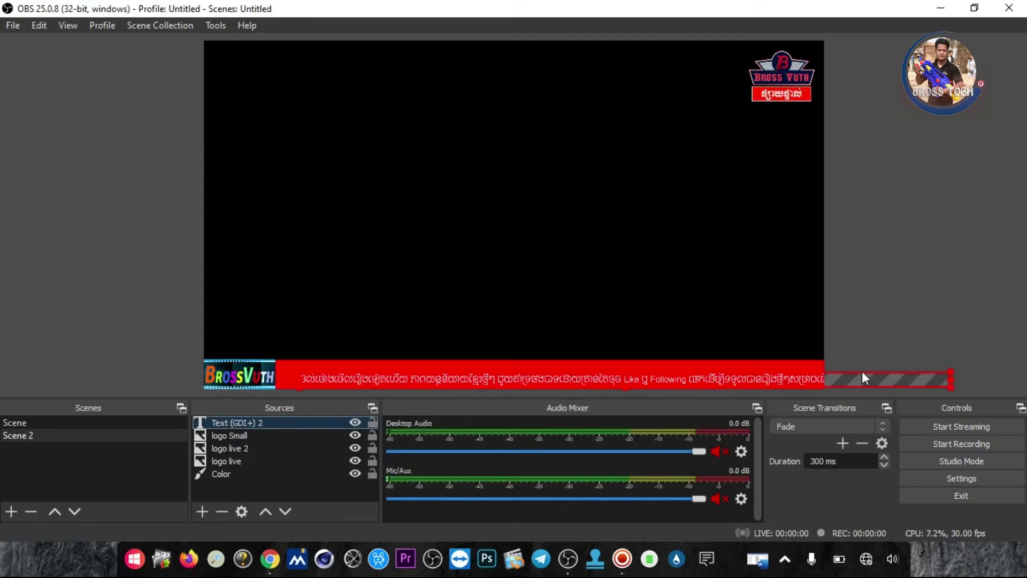
Step: Reposition the ticker text within the red strip so that it starts over the small logo's right part
{"action": "left_click_drag", "start_coordinate": [866, 375], "coordinate": [831, 373]}
{"action": "left_click", "coordinate": [831, 373]}
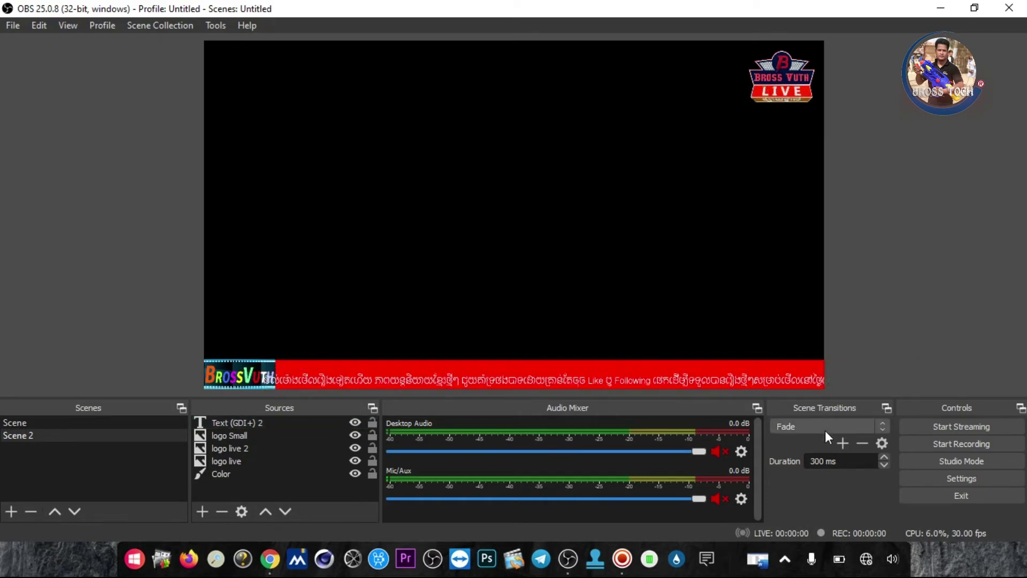
{"action": "left_click", "coordinate": [298, 421]}
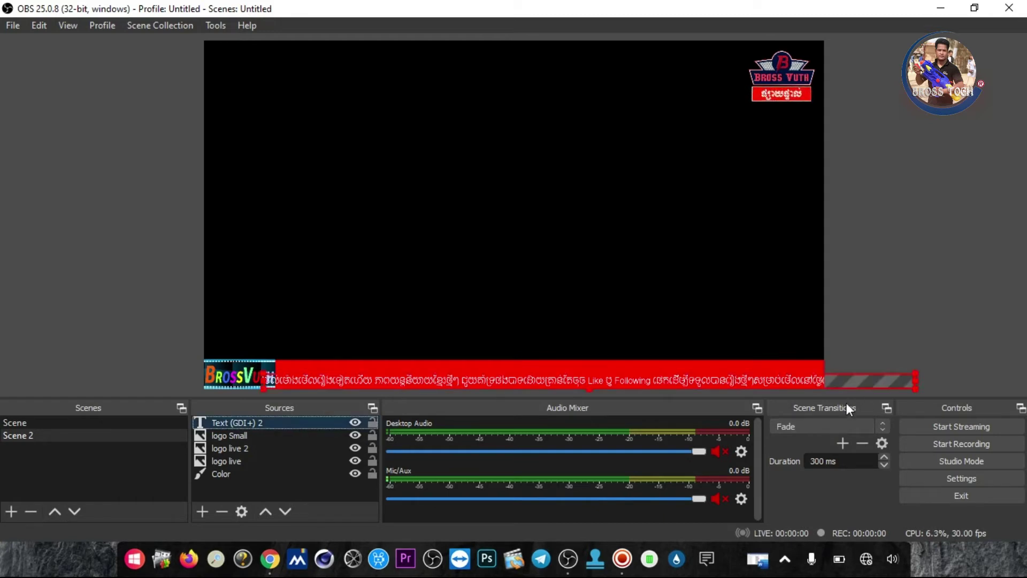
{"action": "left_click_drag", "start_coordinate": [834, 375], "coordinate": [820, 367]}
Step: Set the ticker text's font size to 72, keeping the Khmer CN Battambang font
{"action": "double_click", "coordinate": [314, 424]}
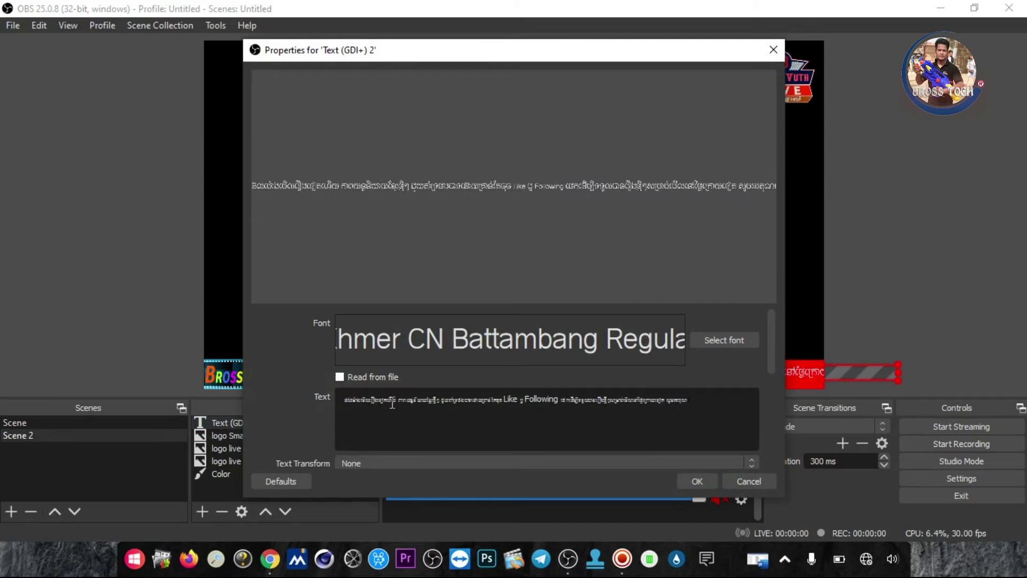
{"action": "left_click", "coordinate": [749, 478]}
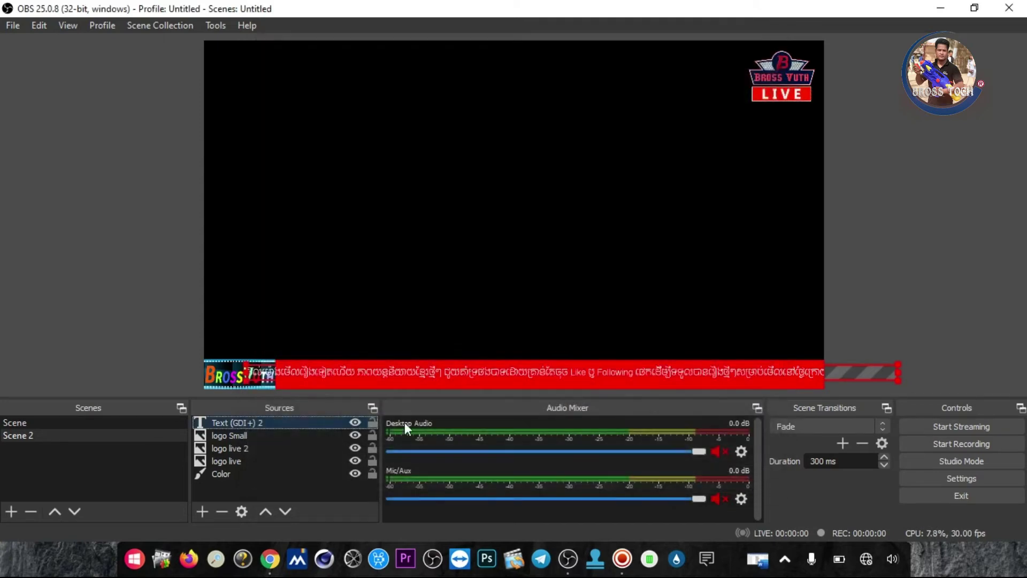
{"action": "double_click", "coordinate": [284, 423]}
{"action": "left_click", "coordinate": [726, 340]}
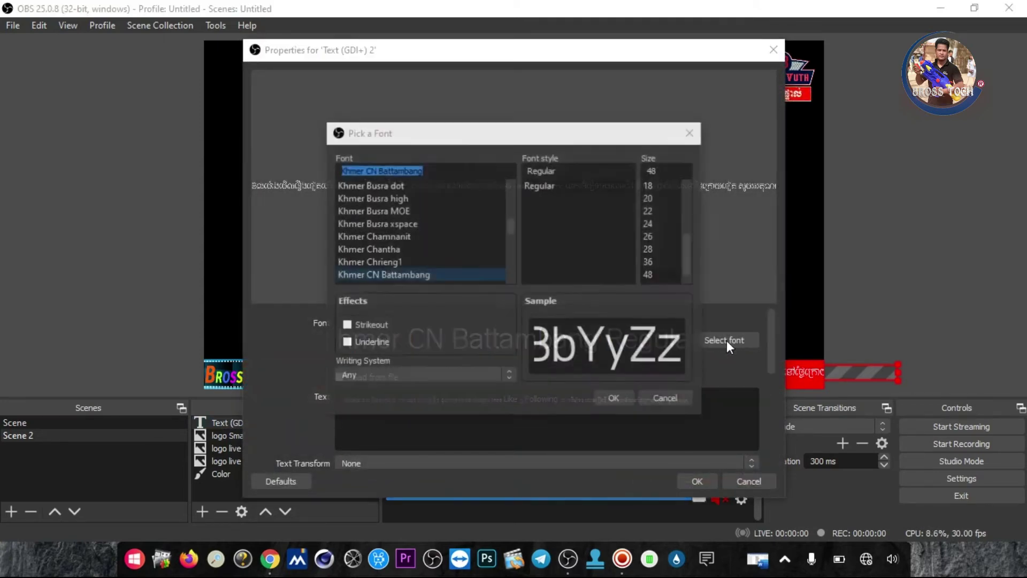
{"action": "left_click_drag", "start_coordinate": [690, 260], "coordinate": [690, 275]}
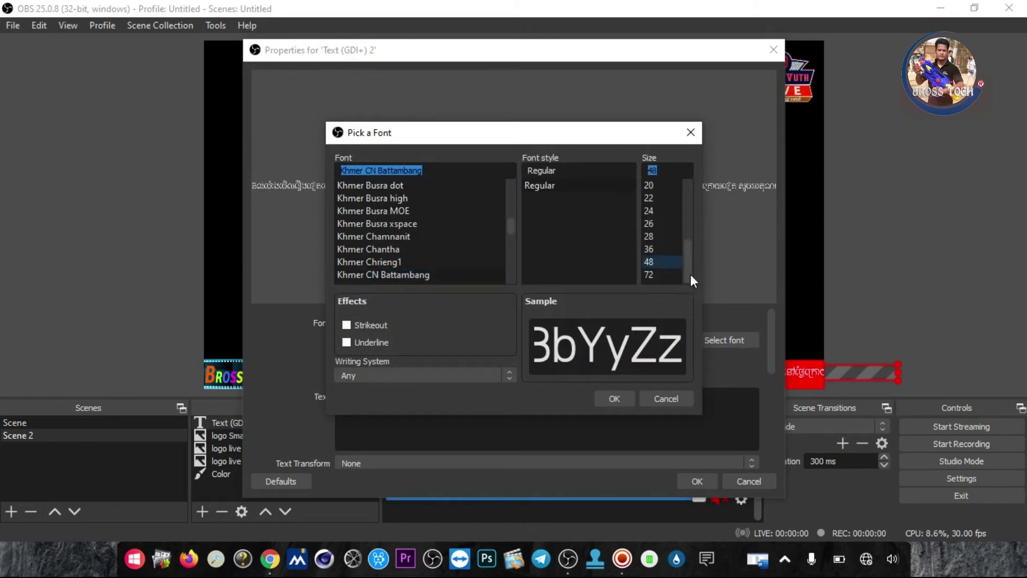
{"action": "left_click", "coordinate": [664, 273]}
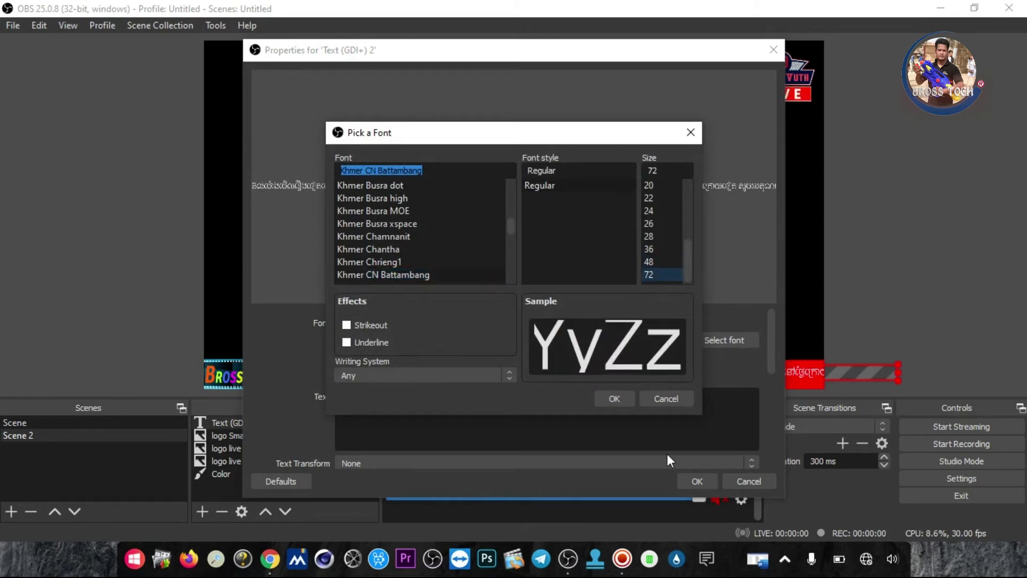
{"action": "left_click", "coordinate": [627, 399]}
{"action": "left_click", "coordinate": [697, 481]}
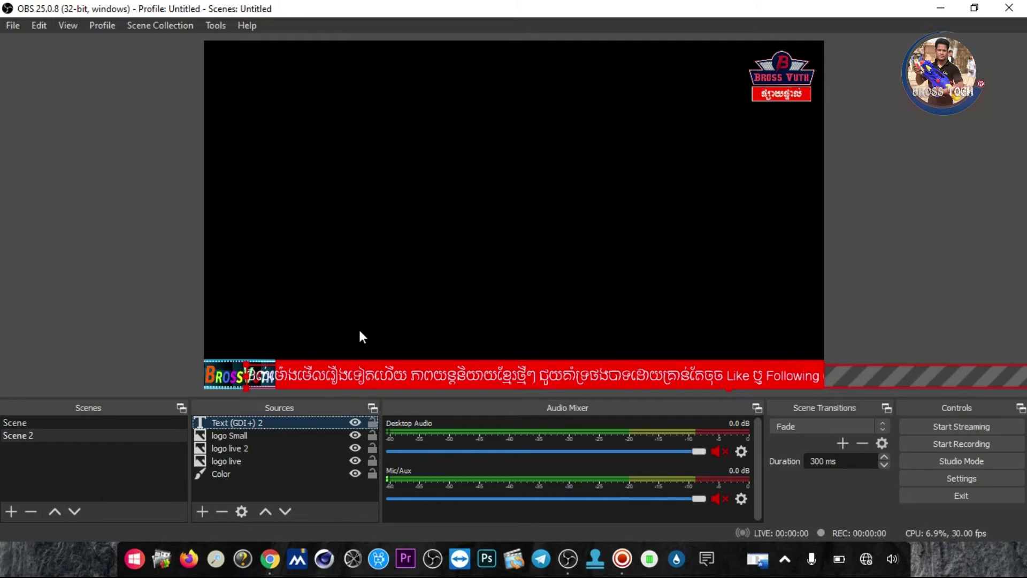
{"action": "double_click", "coordinate": [287, 422]}
{"action": "left_click_drag", "start_coordinate": [291, 441], "coordinate": [287, 438]}
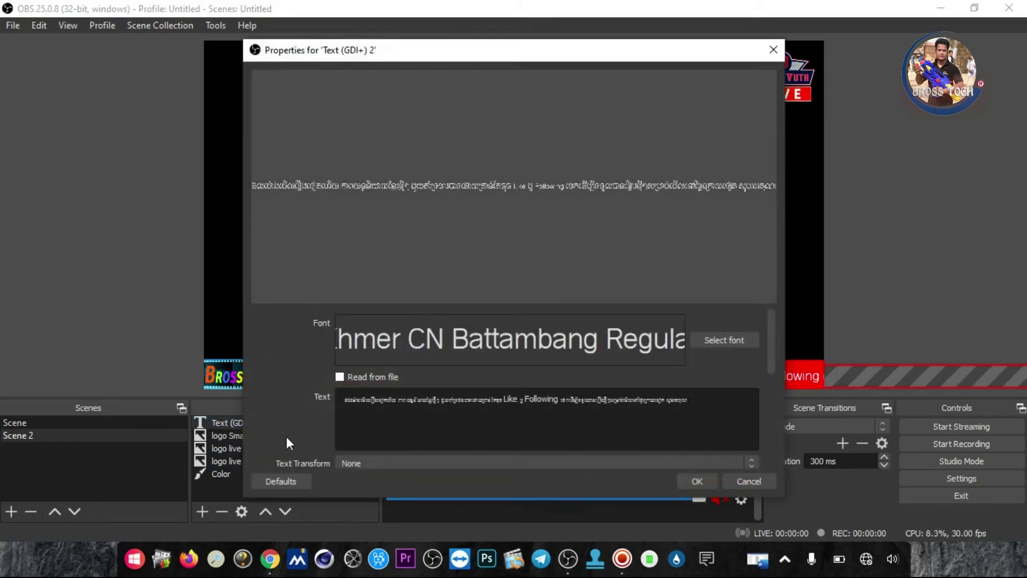
{"action": "left_click", "coordinate": [749, 481]}
Step: Move the text source beneath both live logos and "logo Small" directly above the "Color" source in the stacking order
{"action": "left_click_drag", "start_coordinate": [281, 424], "coordinate": [279, 452]}
{"action": "left_click", "coordinate": [261, 420]}
{"action": "left_click_drag", "start_coordinate": [292, 428], "coordinate": [297, 466]}
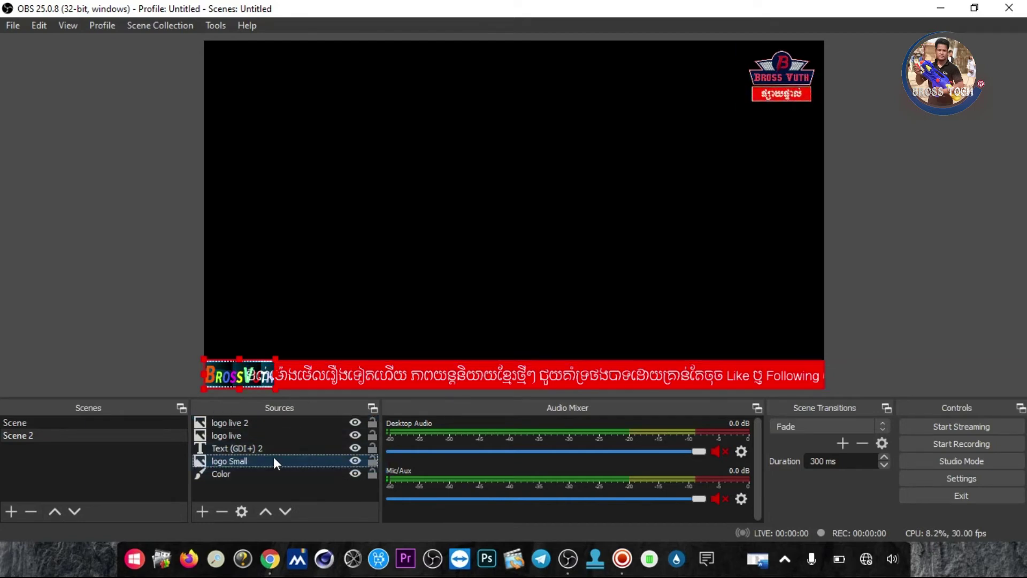
Step: Move the "logo Small" source above the Khmer text source in the stacking order
{"action": "double_click", "coordinate": [274, 460]}
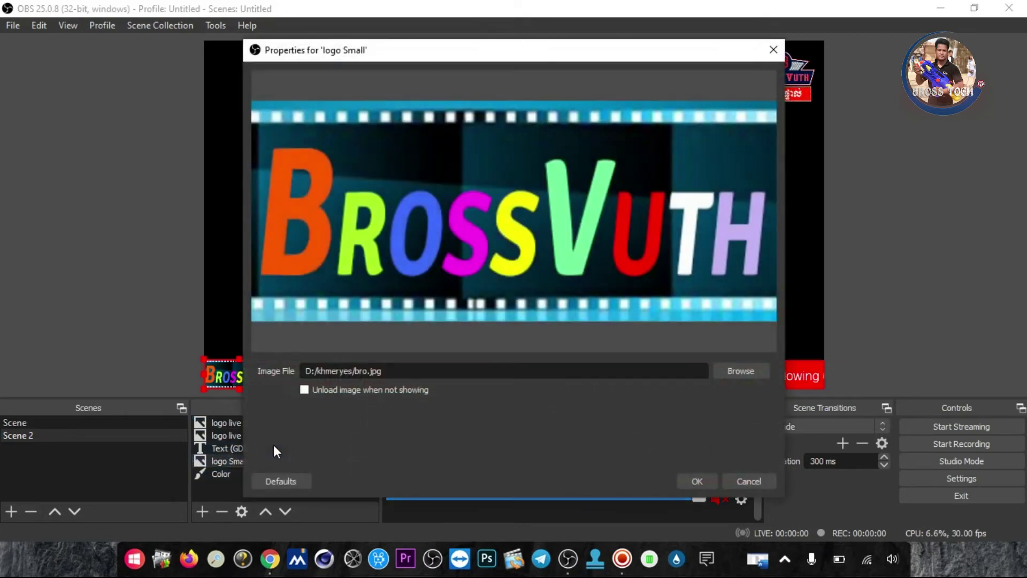
{"action": "left_click", "coordinate": [741, 481]}
{"action": "left_click_drag", "start_coordinate": [290, 449], "coordinate": [290, 441]}
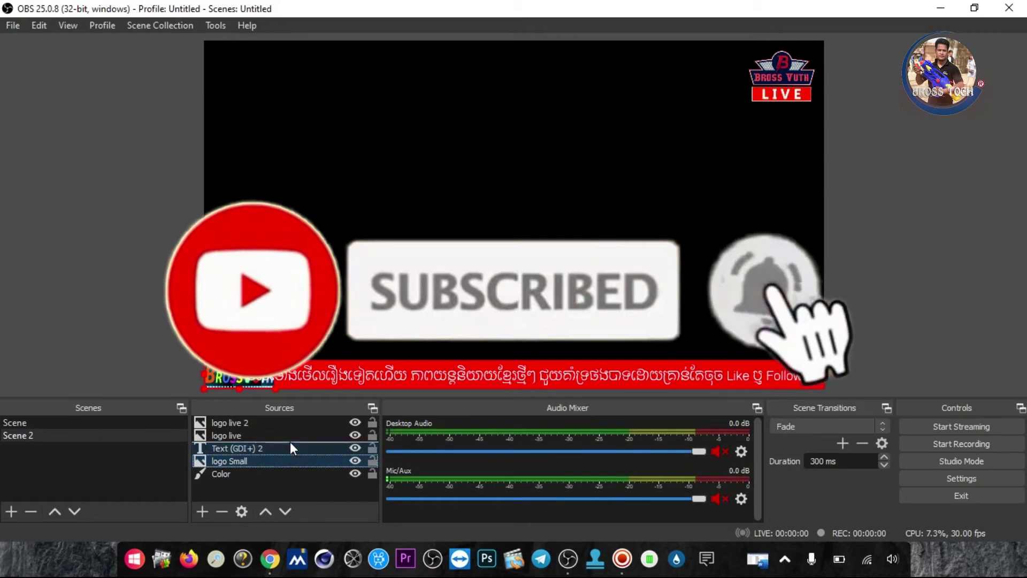
{"action": "left_click", "coordinate": [126, 325]}
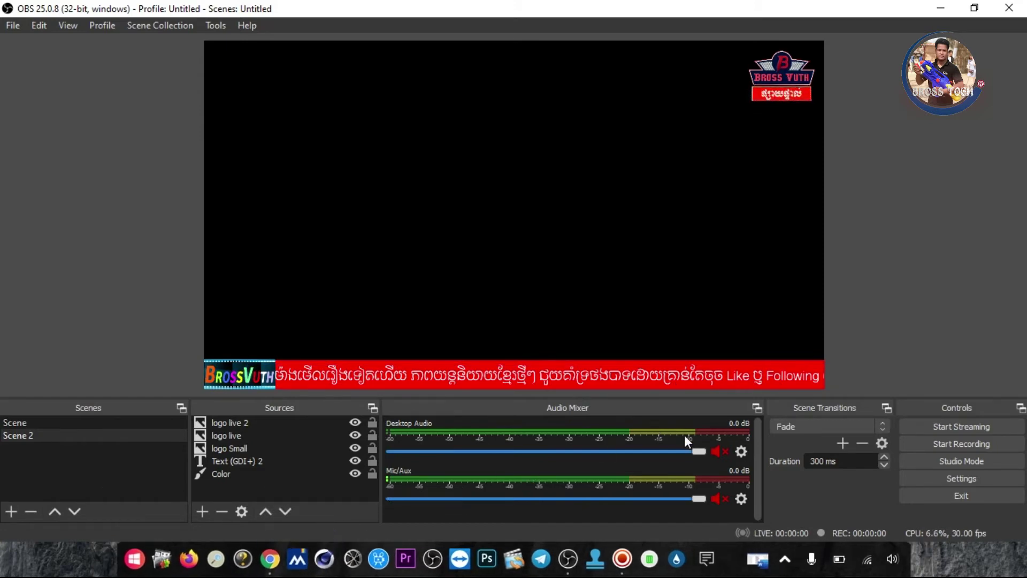
Step: Add a Scroll filter with its default name to the "Text (GDI+) 2" source
{"action": "left_click", "coordinate": [219, 457]}
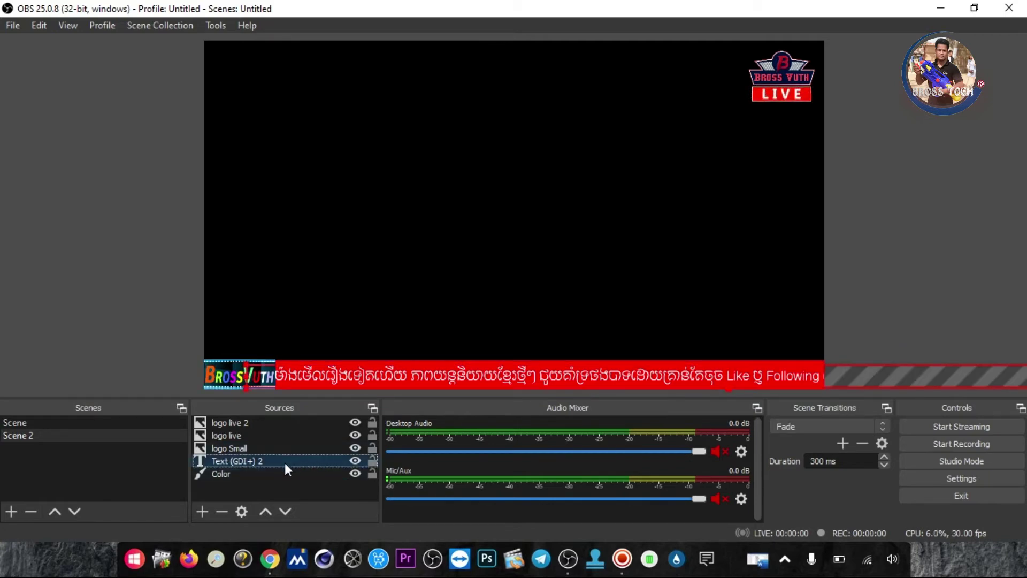
{"action": "right_click", "coordinate": [267, 460]}
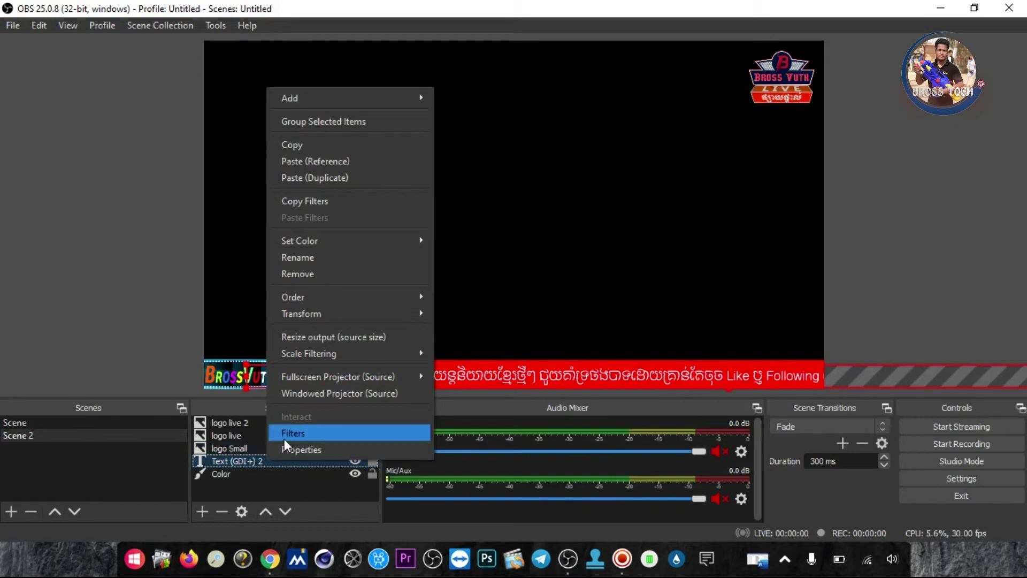
{"action": "left_click", "coordinate": [308, 432]}
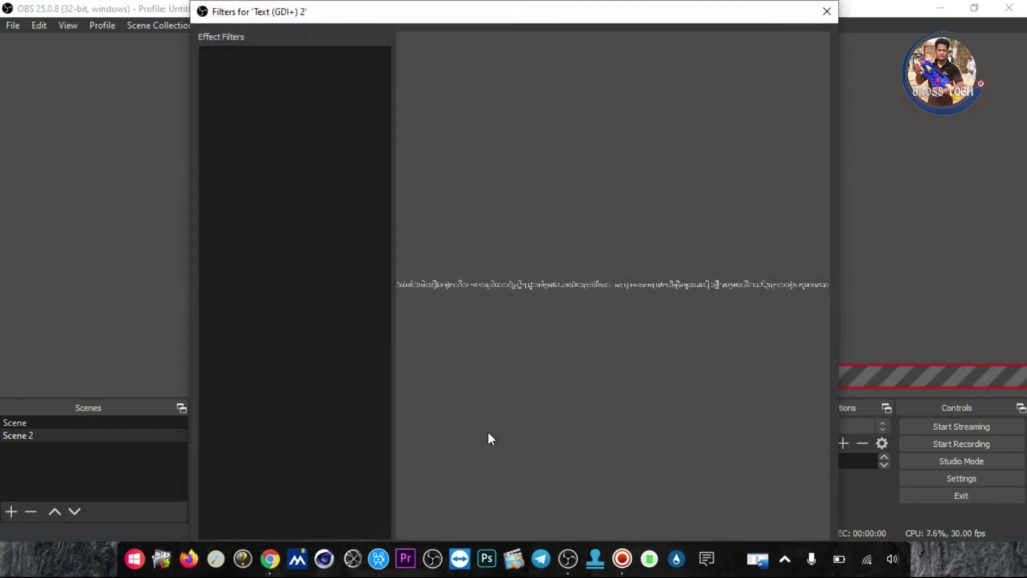
{"action": "left_click_drag", "start_coordinate": [452, 25], "coordinate": [420, 26]}
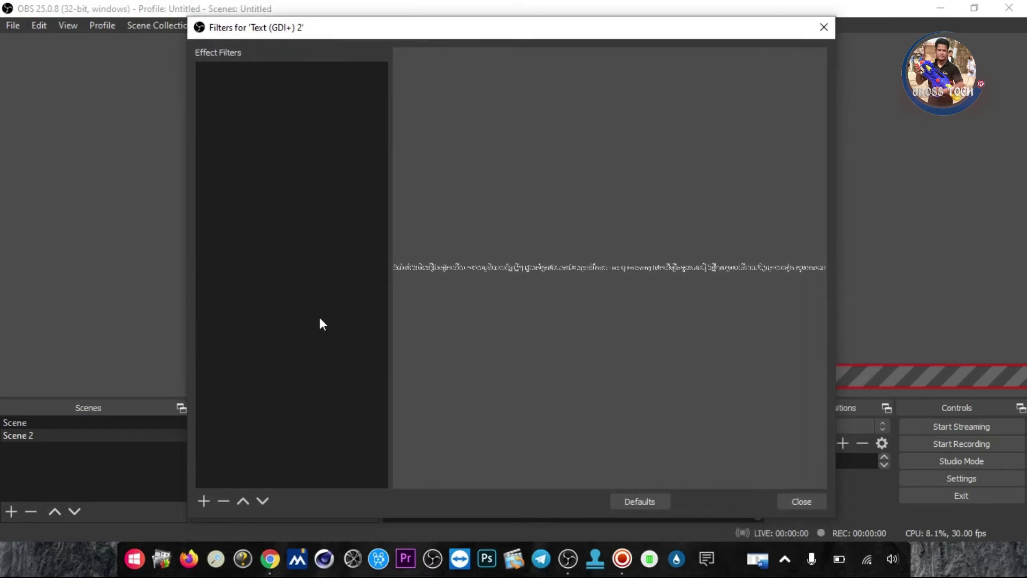
{"action": "left_click", "coordinate": [204, 502]}
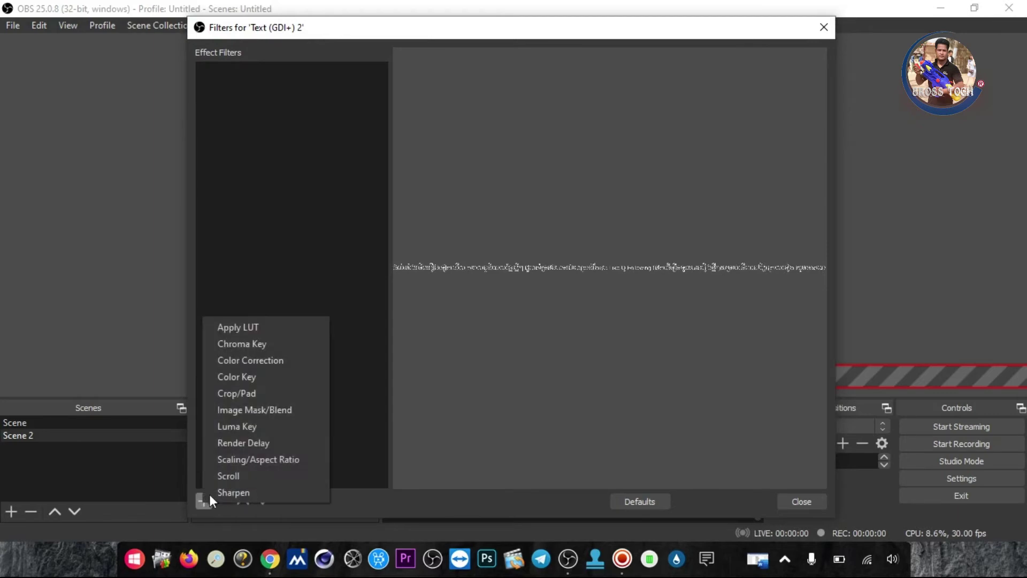
{"action": "left_click", "coordinate": [252, 475]}
{"action": "left_click", "coordinate": [476, 301]}
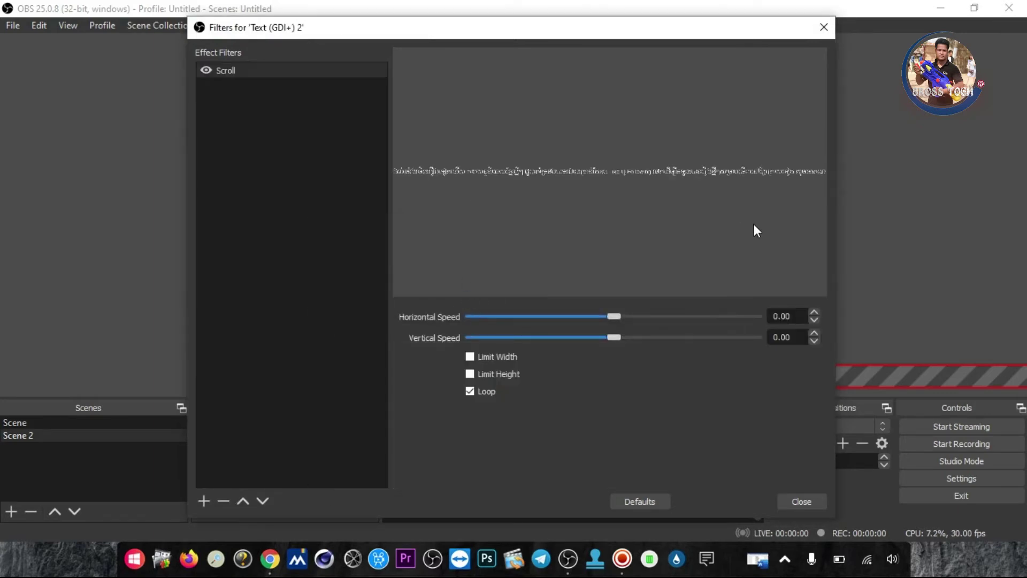
Step: Try different scroll directions for the ticker text, set the horizontal speed to 20 and close the filters
{"action": "left_click_drag", "start_coordinate": [617, 316], "coordinate": [620, 316]}
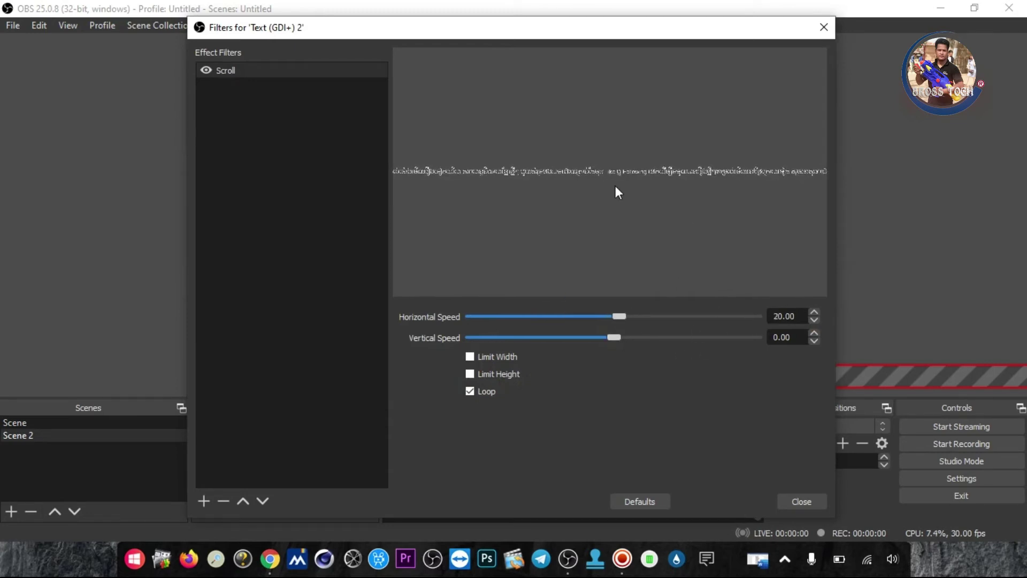
{"action": "left_click_drag", "start_coordinate": [618, 316], "coordinate": [593, 316]}
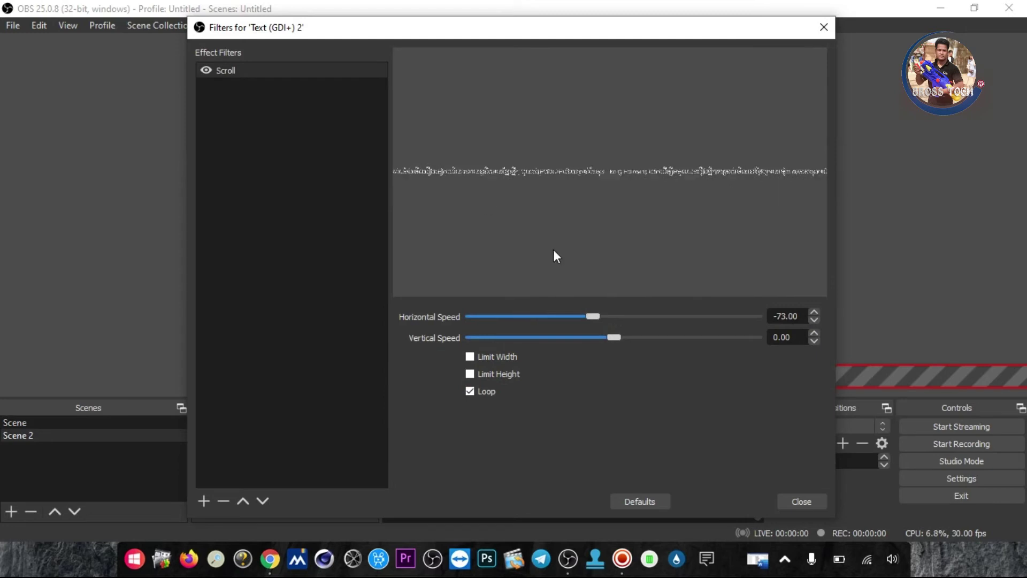
{"action": "left_click_drag", "start_coordinate": [597, 317], "coordinate": [623, 319]}
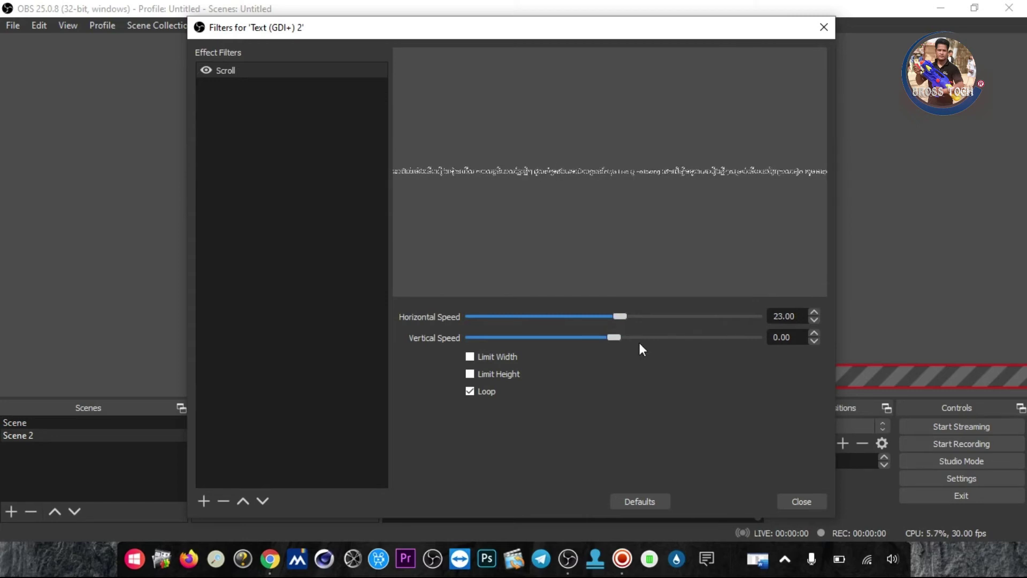
{"action": "left_click", "coordinate": [812, 320]}
{"action": "left_click", "coordinate": [812, 320]}
{"action": "left_click", "coordinate": [812, 320]}
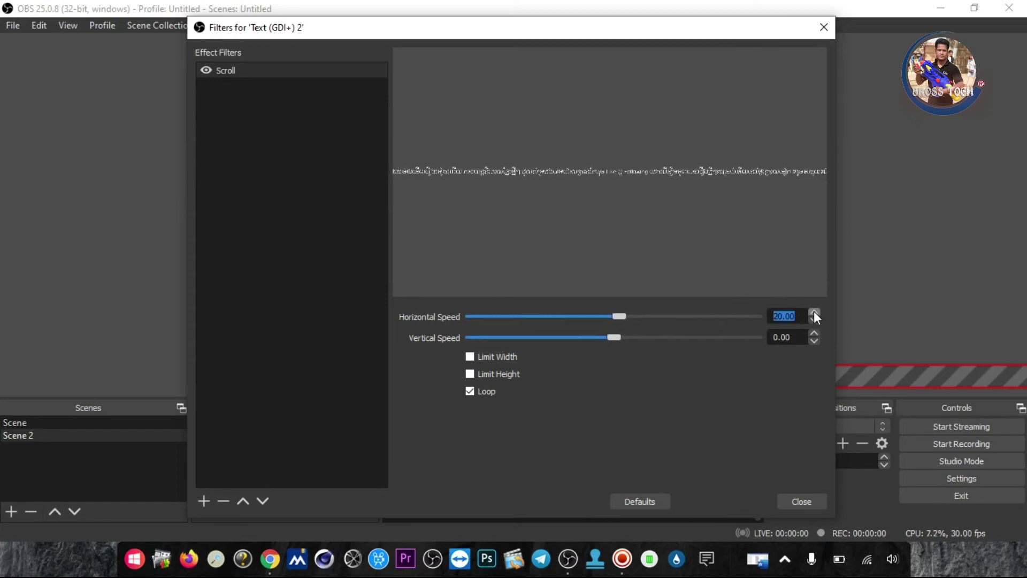
{"action": "left_click", "coordinate": [788, 501]}
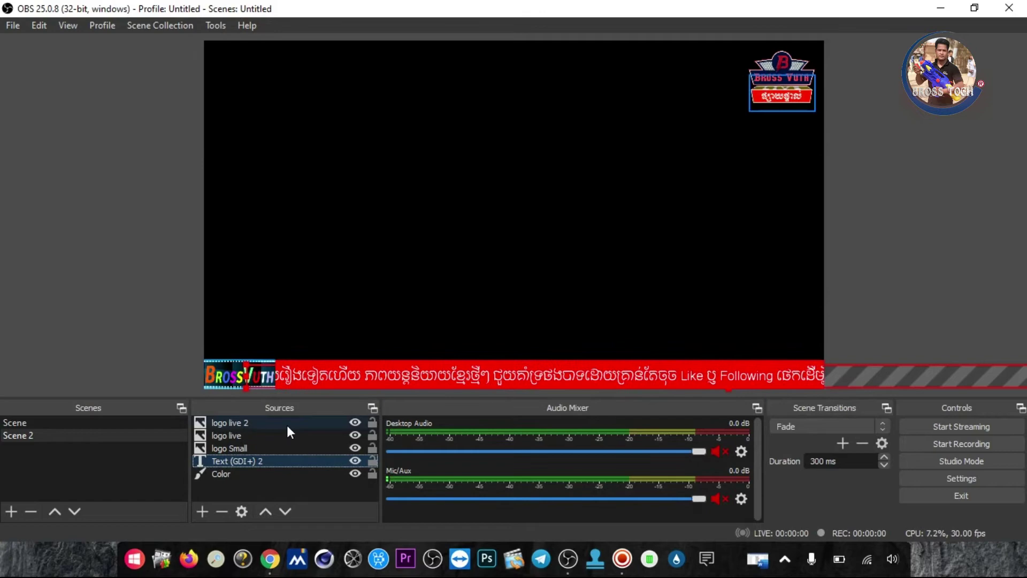
Step: Raise the horizontal speed of the ticker text's Scroll filter to 30
{"action": "right_click", "coordinate": [319, 461]}
{"action": "left_click", "coordinate": [348, 440]}
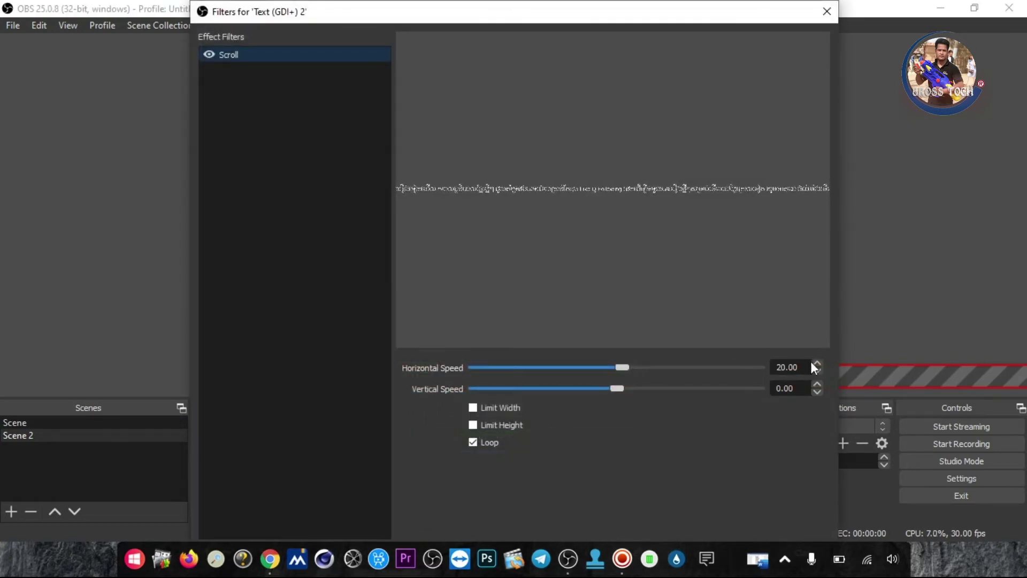
{"action": "left_click", "coordinate": [777, 369]}
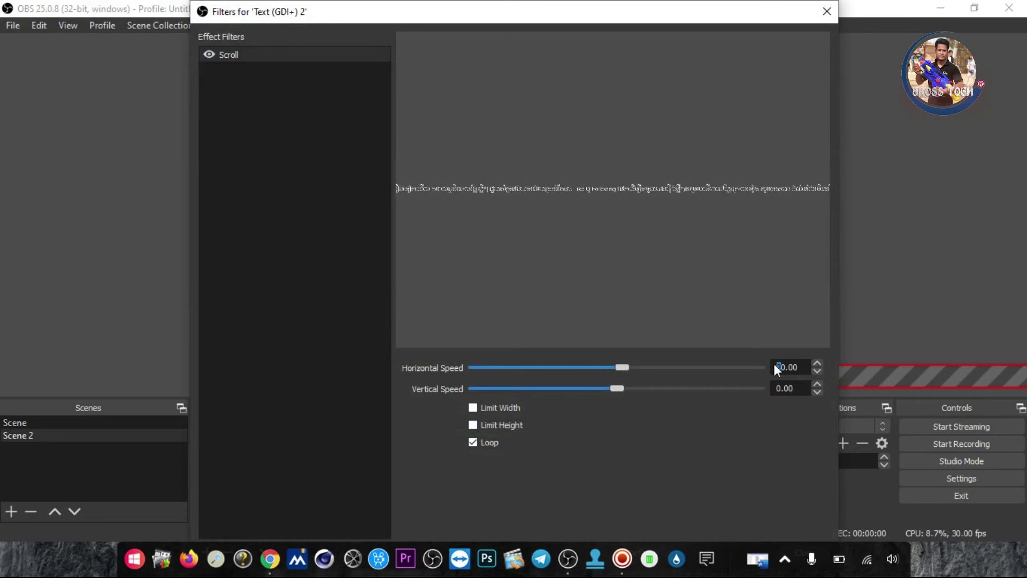
{"action": "type", "text": "3"}
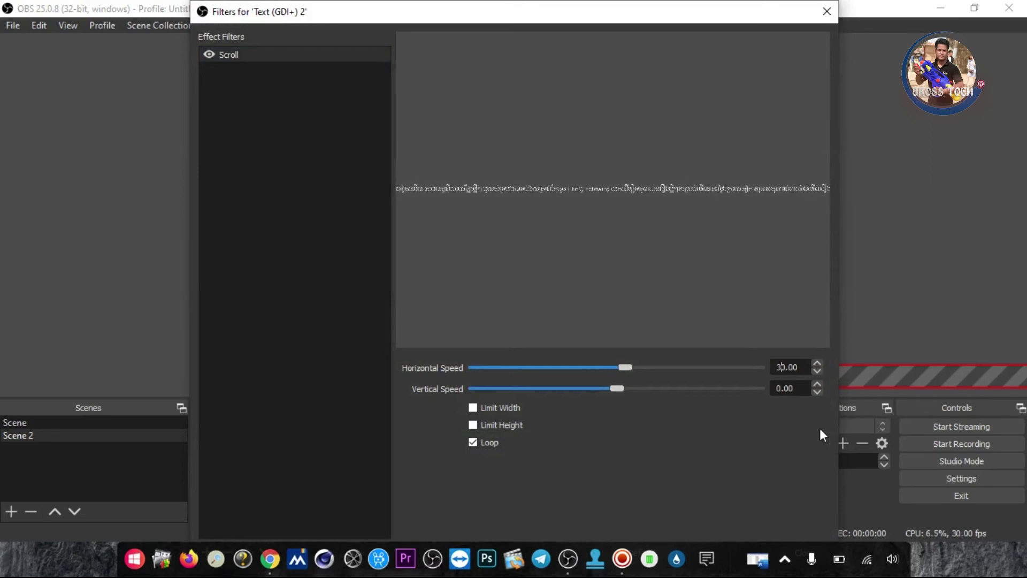
{"action": "left_click", "coordinate": [827, 12]}
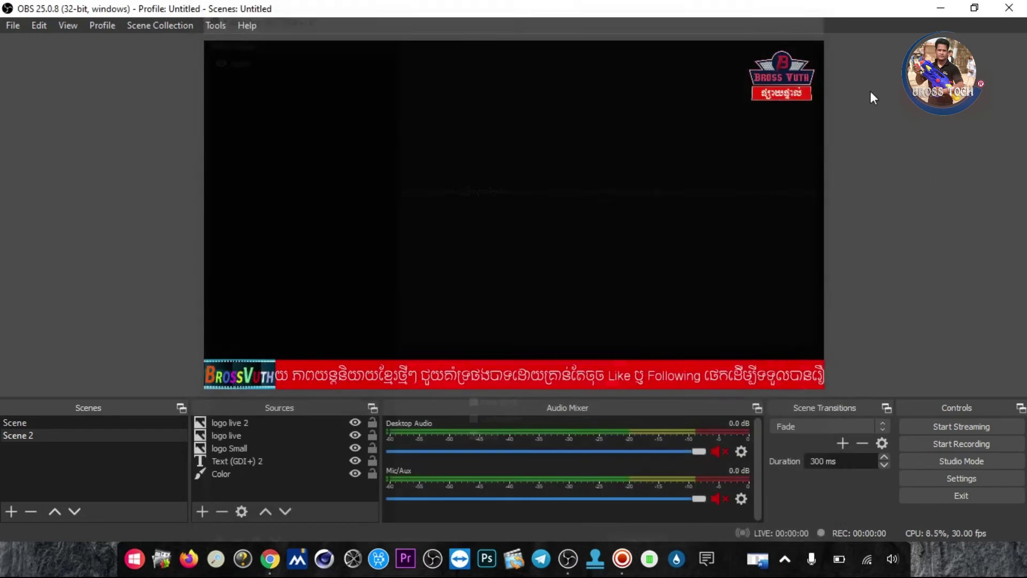
Step: Set the horizontal speed of the ticker text's Scroll filter to 50, close the filters and deselect the source
{"action": "left_click", "coordinate": [252, 461]}
{"action": "right_click", "coordinate": [284, 457]}
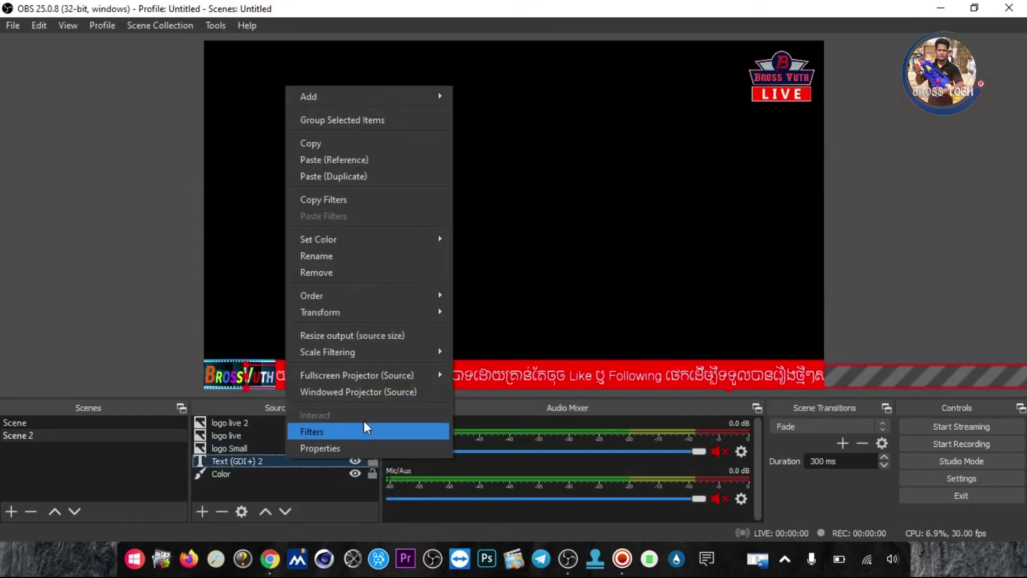
{"action": "left_click", "coordinate": [332, 431]}
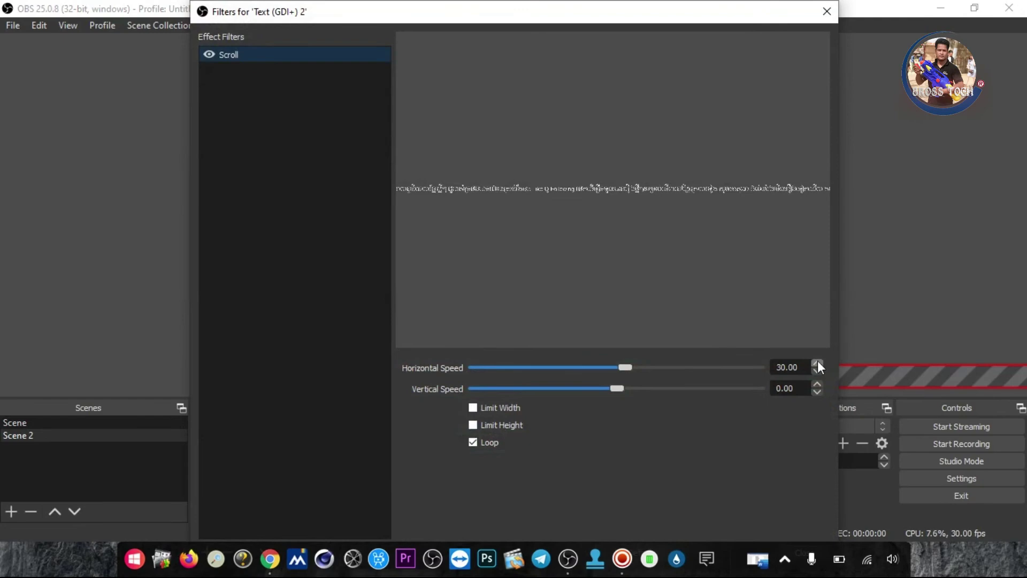
{"action": "left_click", "coordinate": [781, 367]}
{"action": "key", "text": "BackSpace"}
{"action": "type", "text": "5"}
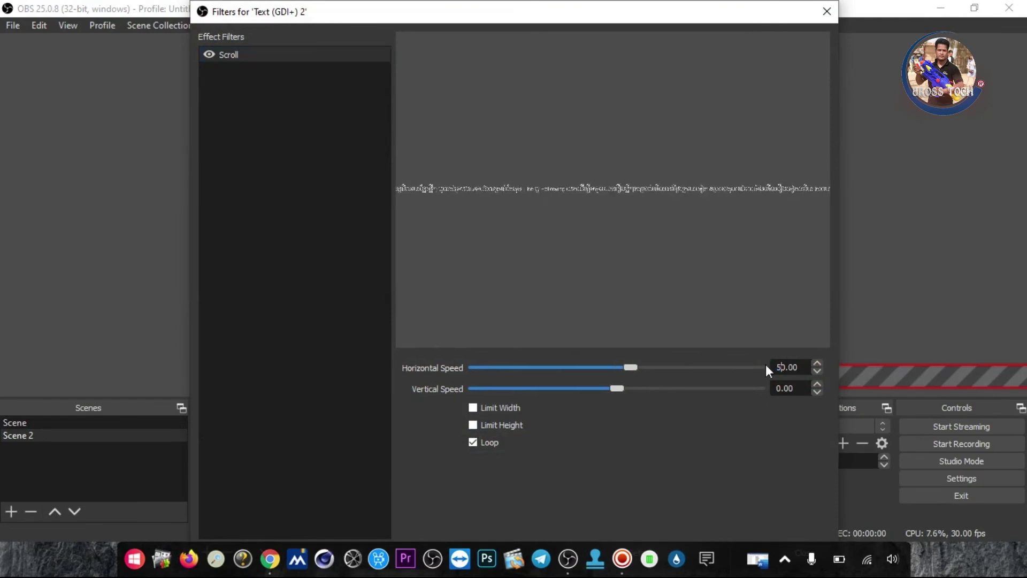
{"action": "mouse_move", "coordinate": [695, 7]}
{"action": "left_mouse_down"}
{"action": "mouse_move", "coordinate": [696, 71]}
{"action": "mouse_move", "coordinate": [695, 18]}
{"action": "left_mouse_up"}
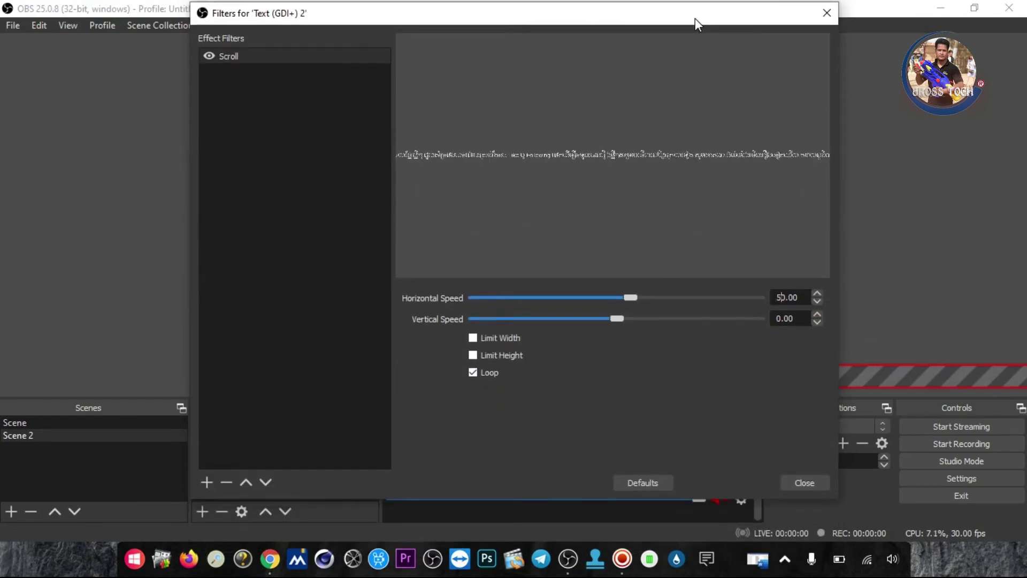
{"action": "left_click", "coordinate": [791, 482]}
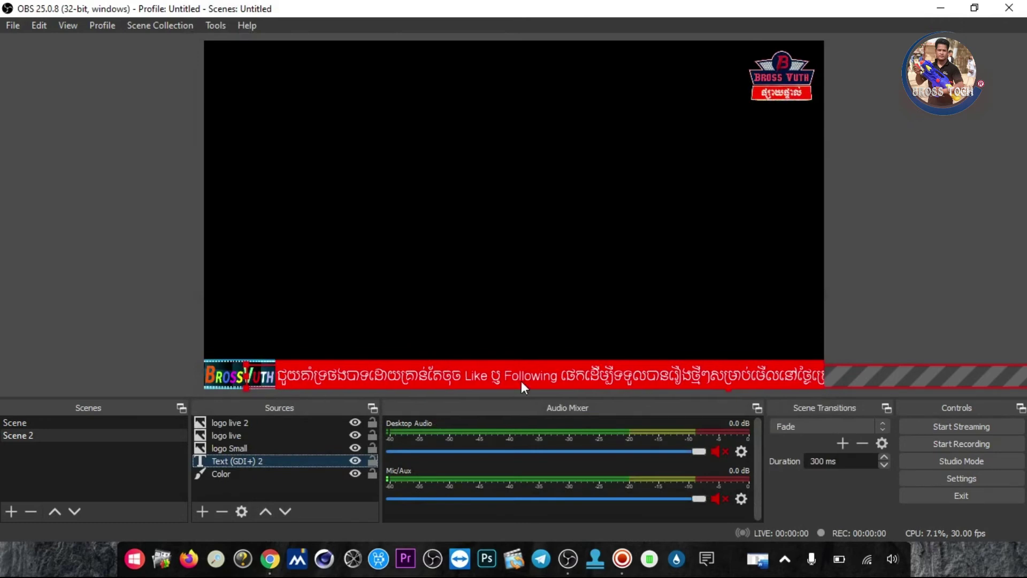
{"action": "left_click", "coordinate": [919, 258]}
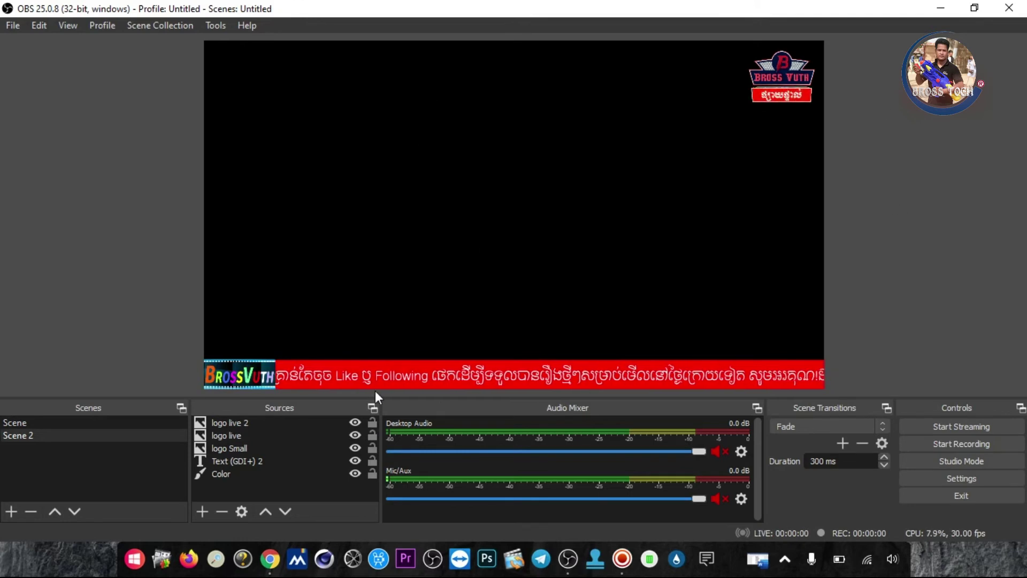
Step: Try to add a new Image source named "Background" to Scene 2
{"action": "left_click", "coordinate": [251, 436]}
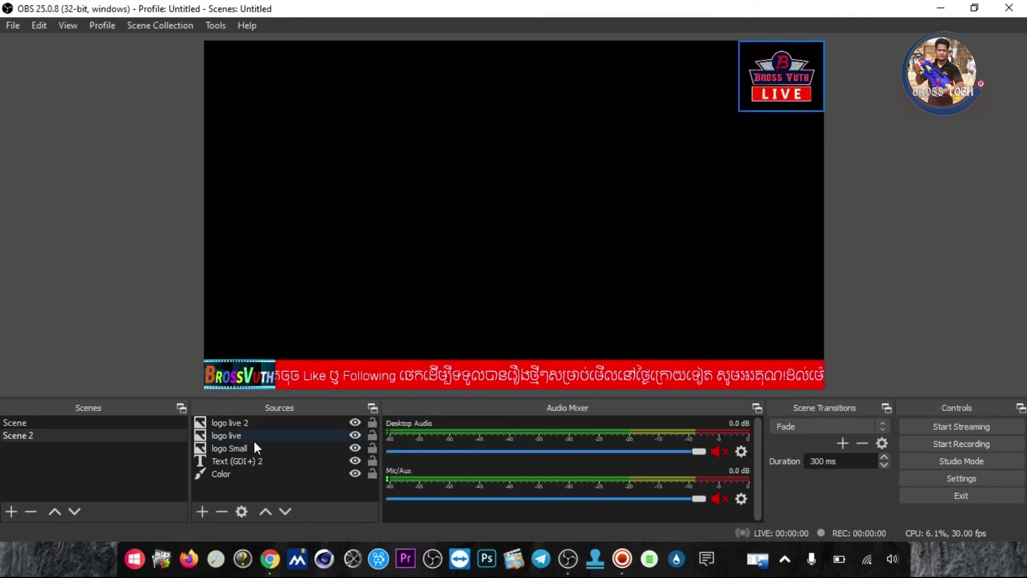
{"action": "left_click", "coordinate": [203, 511]}
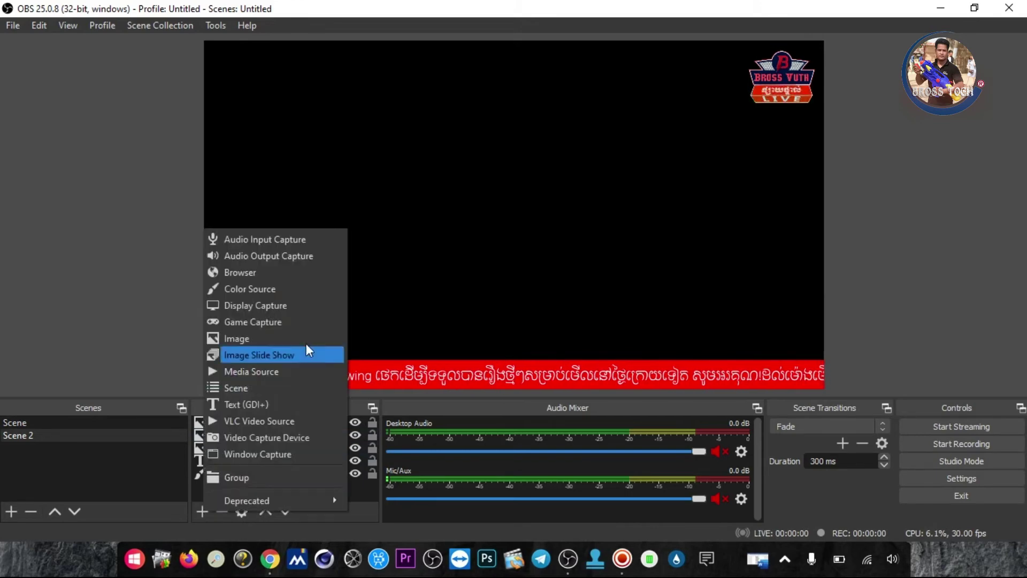
{"action": "left_click", "coordinate": [231, 342]}
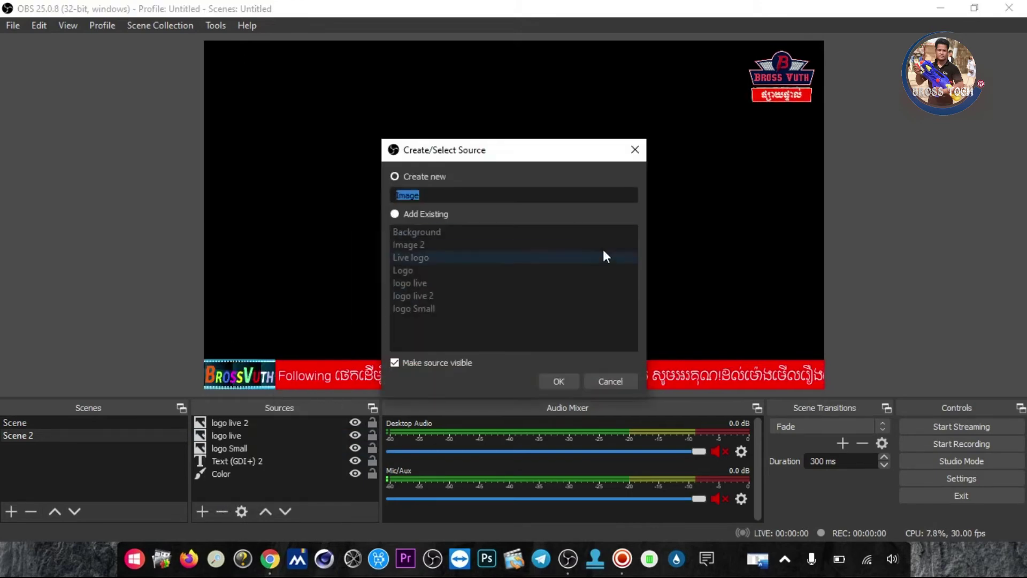
{"action": "type", "text": "r"}
{"action": "key", "text": "BackSpace"}
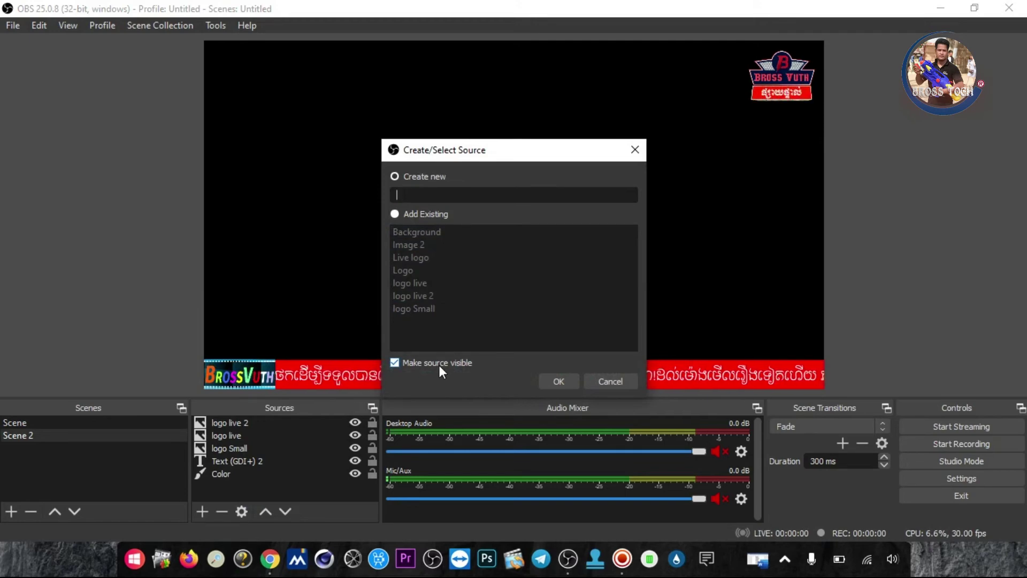
{"action": "type", "text": "Back"}
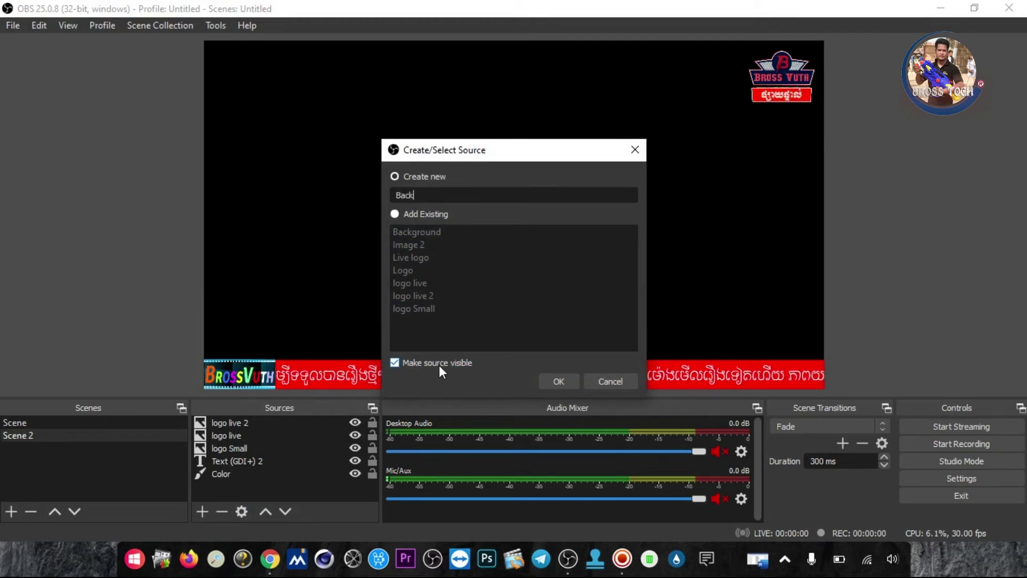
{"action": "type", "text": "ground"}
{"action": "key", "text": "Return"}
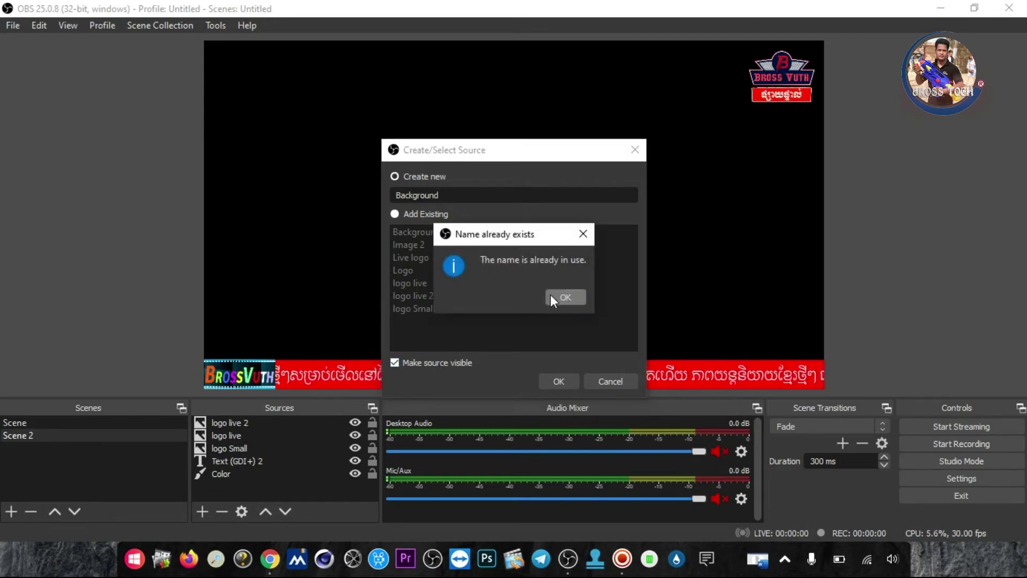
{"action": "left_click", "coordinate": [554, 296]}
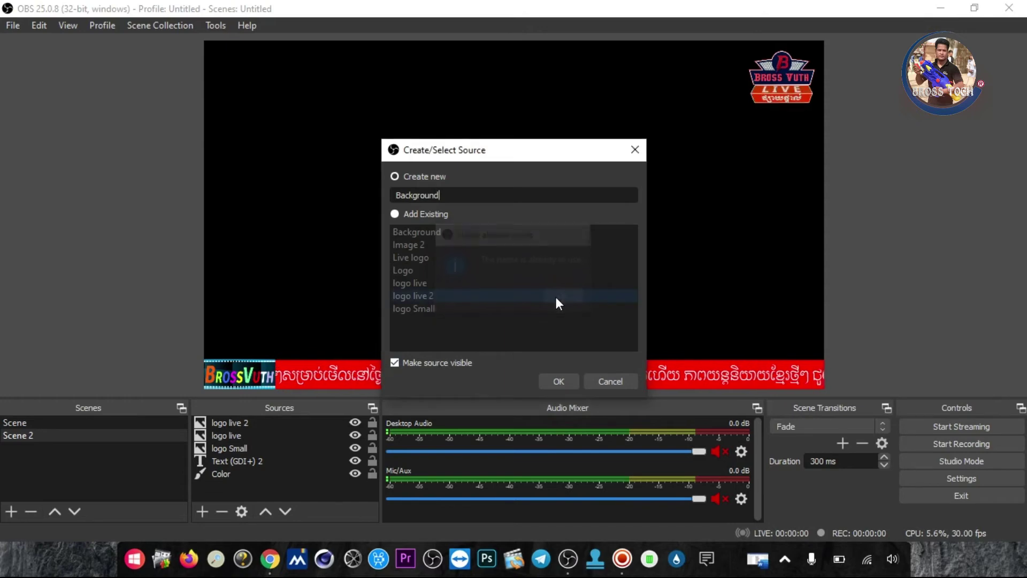
Step: Retry creating the "Background" image source with the make-visible option switched on and off
{"action": "left_click", "coordinate": [554, 381]}
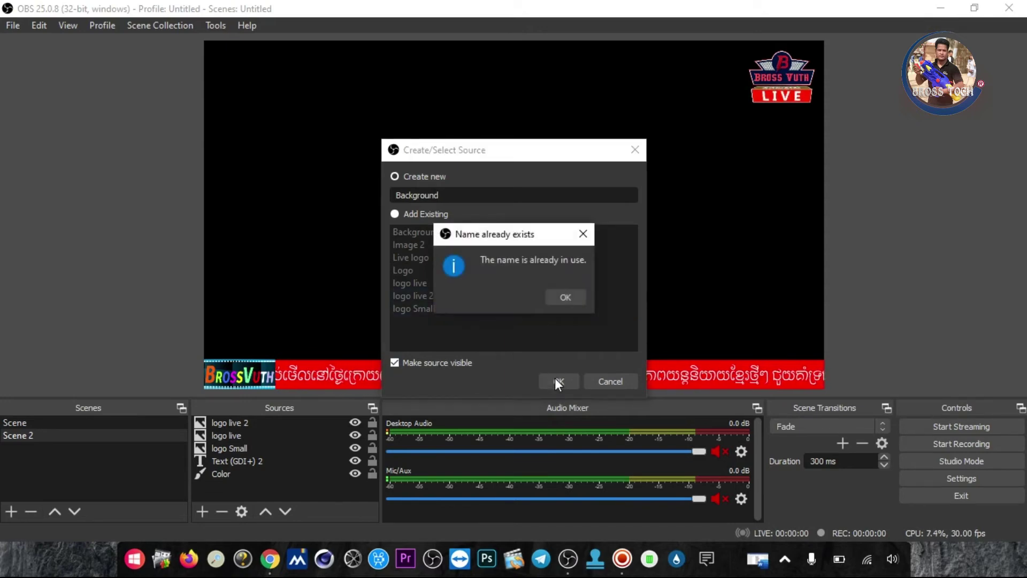
{"action": "left_click", "coordinate": [582, 236]}
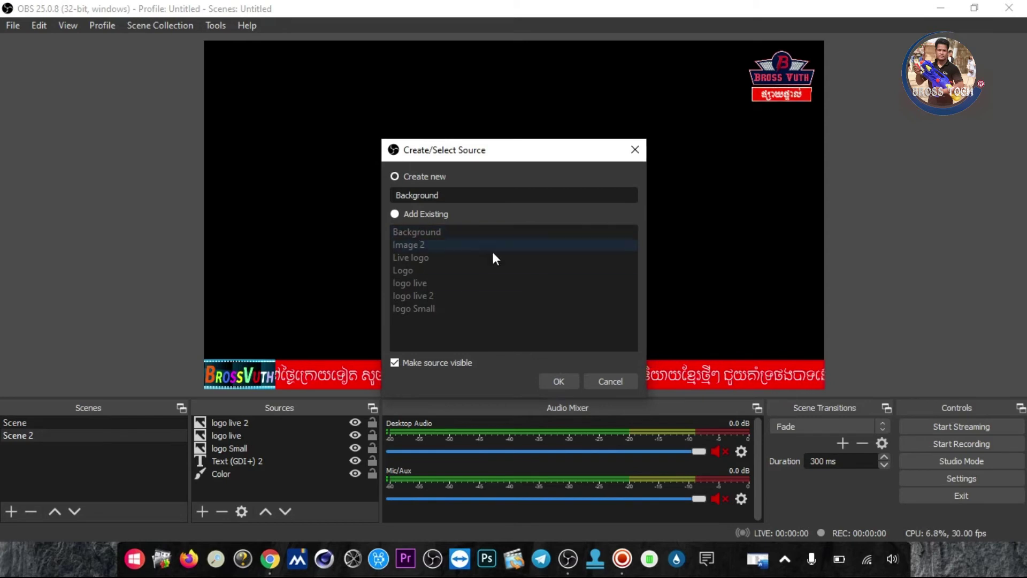
{"action": "left_click", "coordinate": [394, 363]}
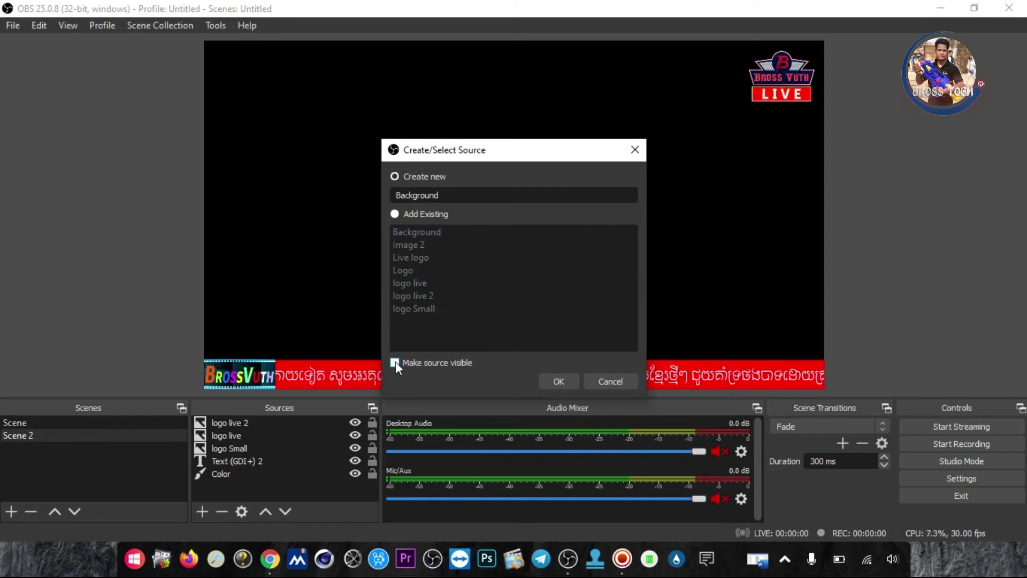
{"action": "left_click", "coordinate": [425, 367]}
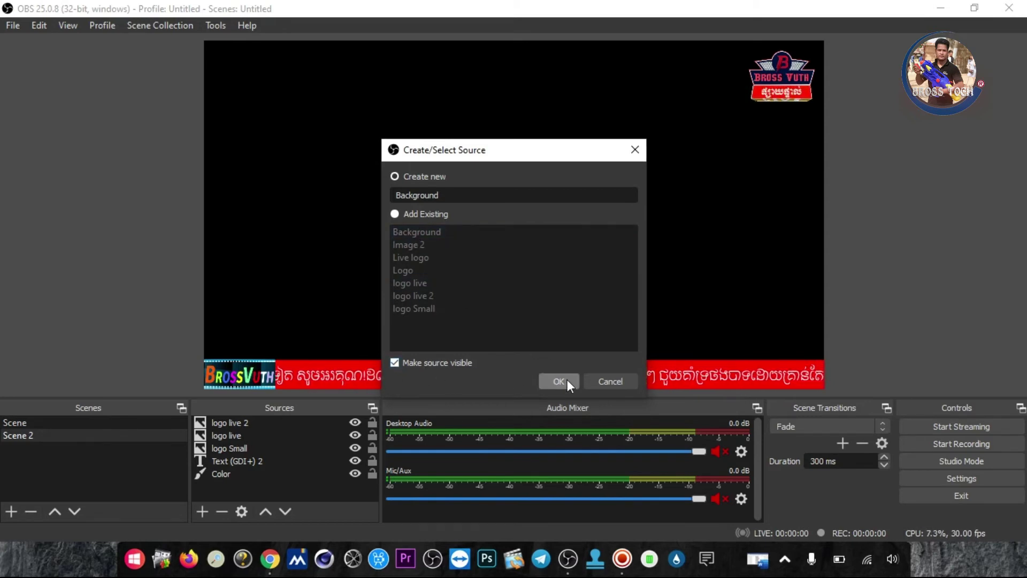
{"action": "left_click", "coordinate": [567, 380]}
{"action": "left_click", "coordinate": [559, 299]}
{"action": "left_click", "coordinate": [428, 367]}
{"action": "left_click", "coordinate": [557, 381]}
{"action": "left_click", "coordinate": [560, 299]}
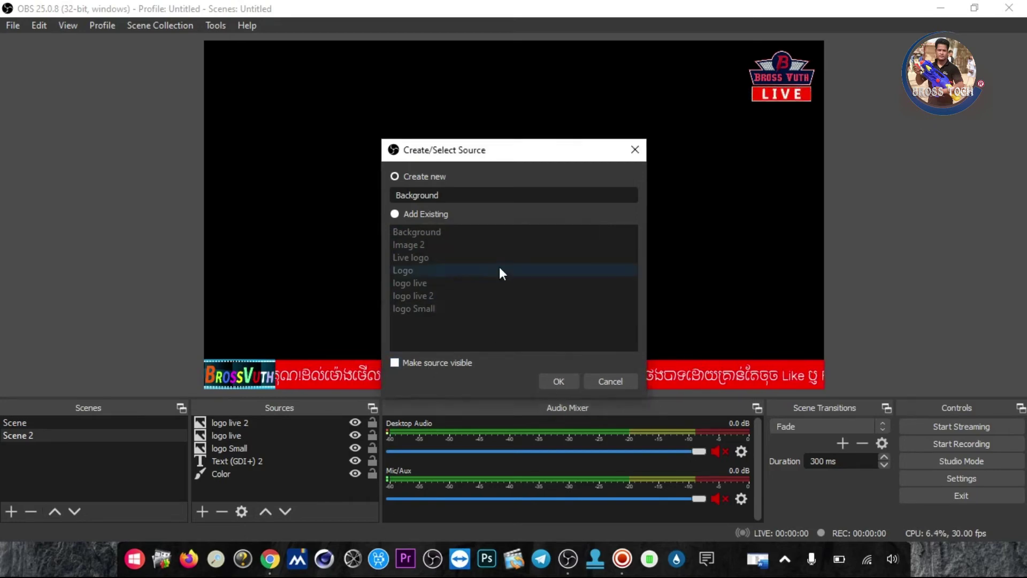
Step: Change the new image source's name to "Background1" and create it with the make-visible option off
{"action": "left_click", "coordinate": [454, 192]}
{"action": "type", "text": "1"}
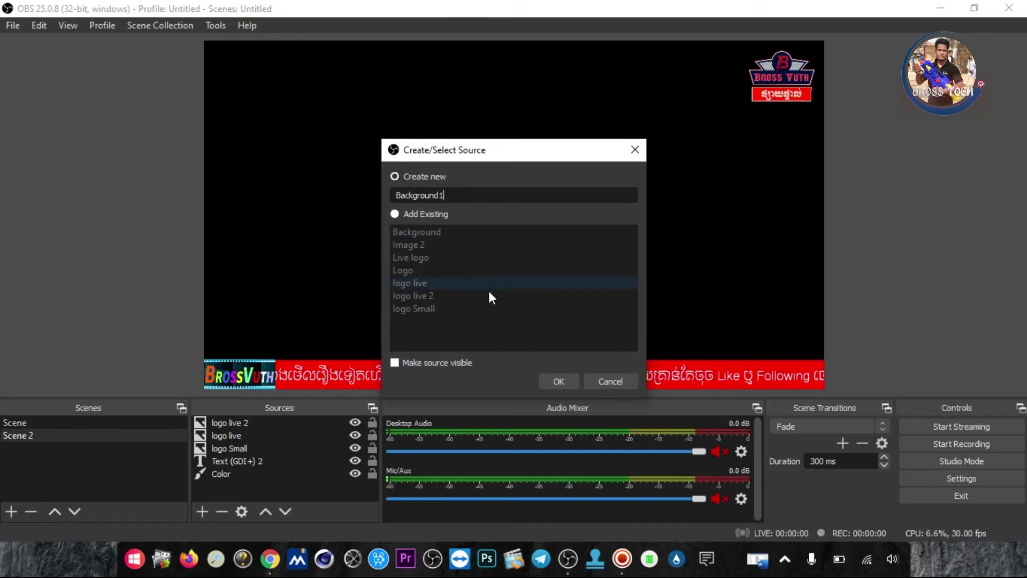
{"action": "left_click", "coordinate": [550, 381]}
Step: Load GDmpC7.jpg from the Desktop as the Background1 image and confirm the source properties
{"action": "left_click", "coordinate": [742, 370]}
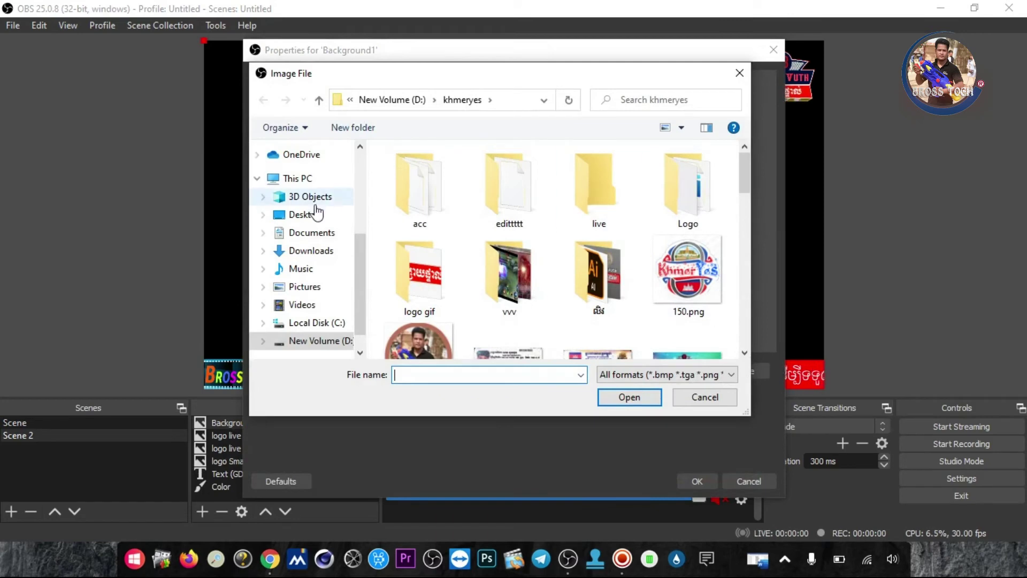
{"action": "left_click", "coordinate": [305, 214]}
{"action": "left_click_drag", "start_coordinate": [742, 185], "coordinate": [741, 271]}
{"action": "left_click", "coordinate": [597, 222]}
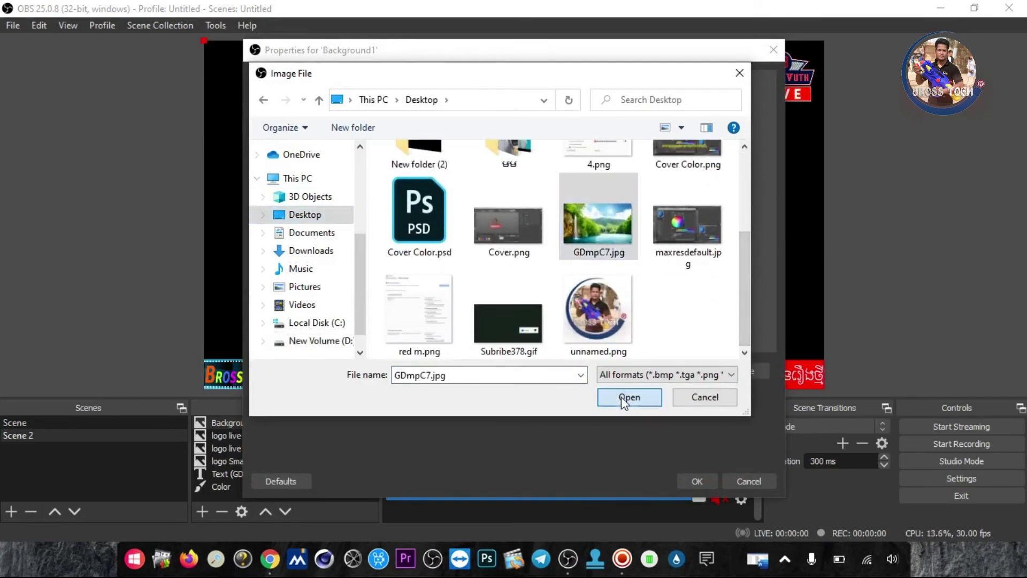
{"action": "left_click", "coordinate": [623, 399]}
{"action": "left_click", "coordinate": [695, 480]}
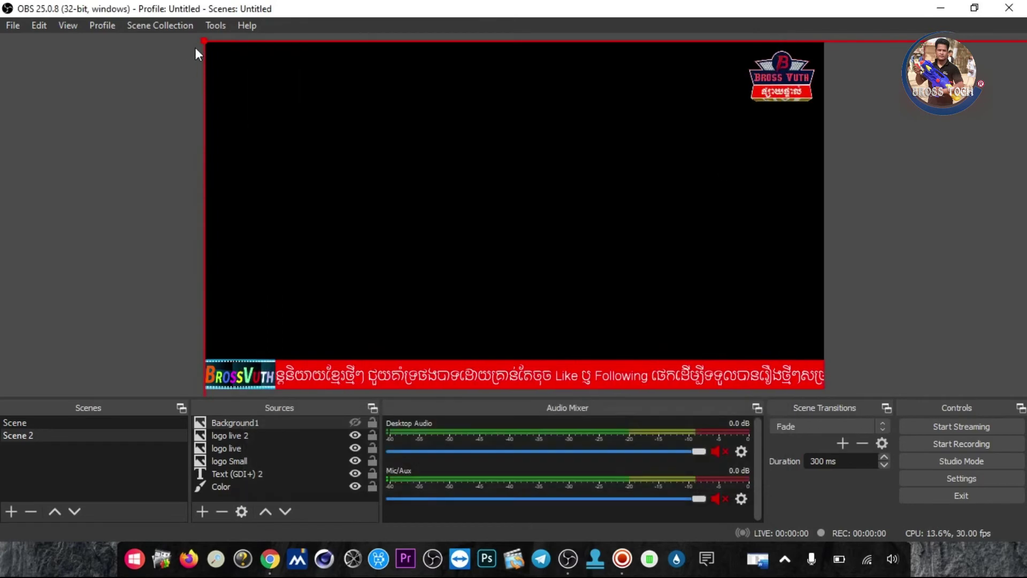
Step: Scale the Background1 image down to about the canvas width and make the source visible
{"action": "left_click_drag", "start_coordinate": [205, 41], "coordinate": [398, 69]}
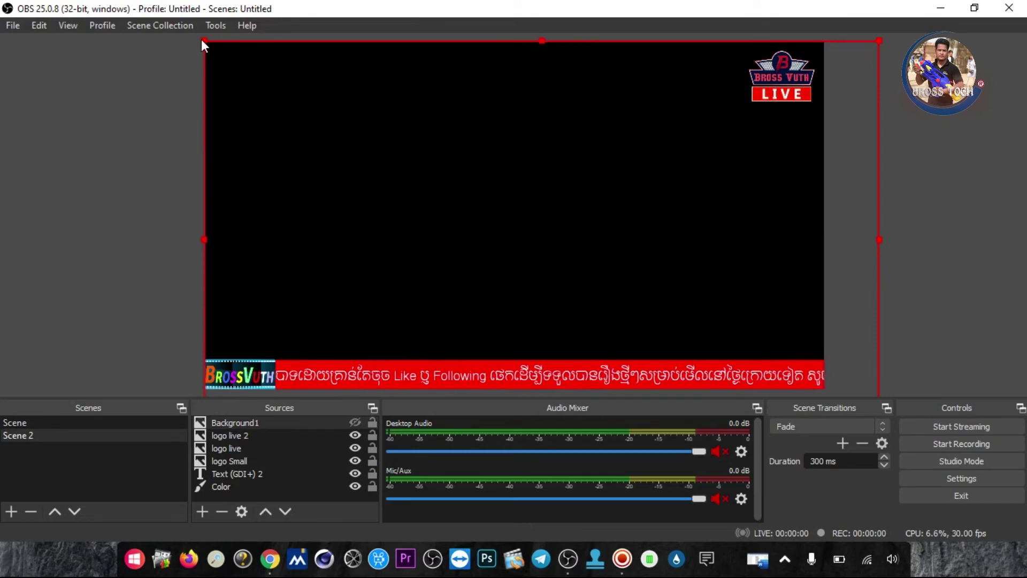
{"action": "left_click_drag", "start_coordinate": [202, 39], "coordinate": [217, 86]}
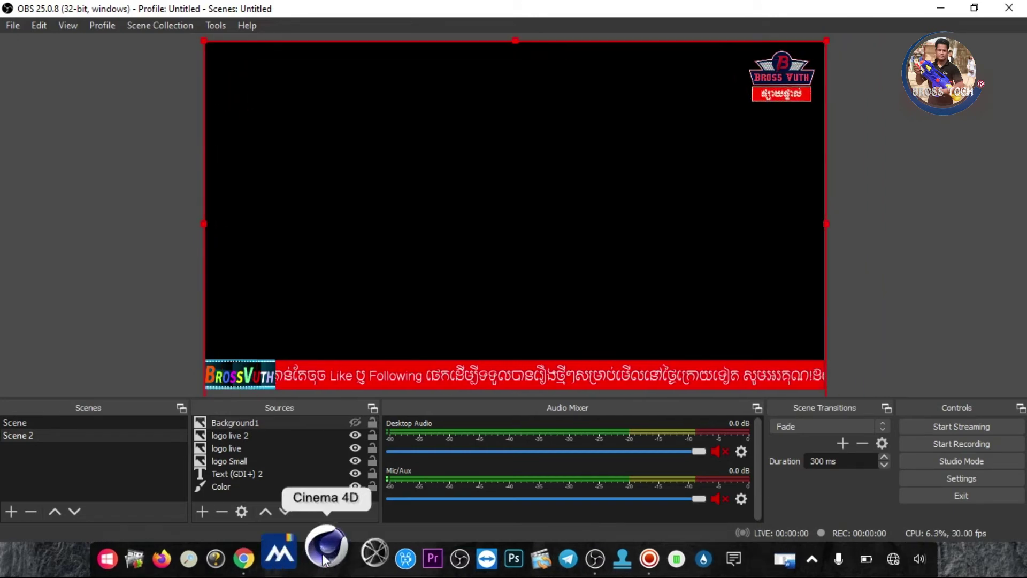
{"action": "left_click", "coordinate": [355, 422]}
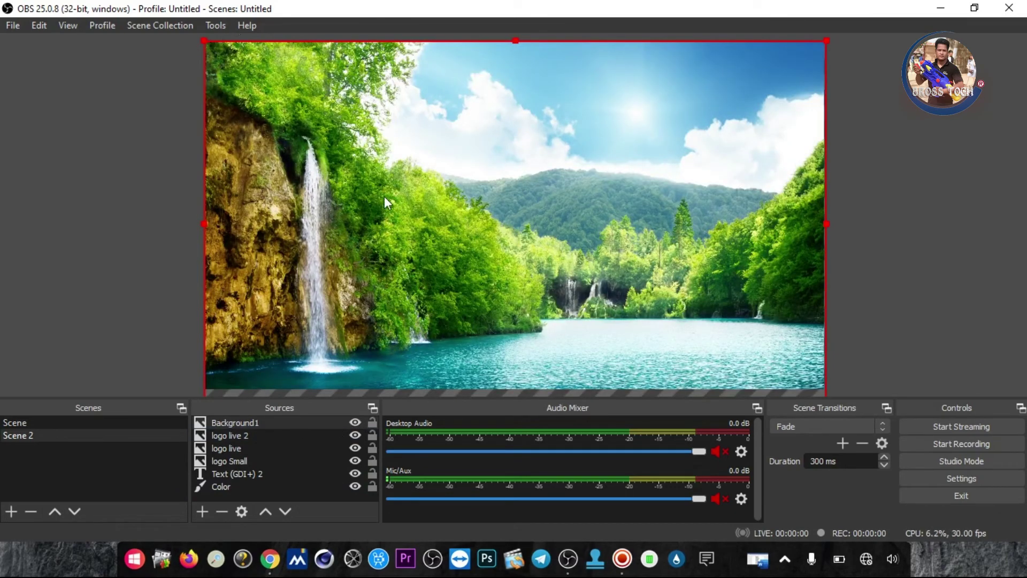
Step: Move Background1 below the Color source at the end of the source list and deselect it
{"action": "left_click_drag", "start_coordinate": [229, 424], "coordinate": [270, 493]}
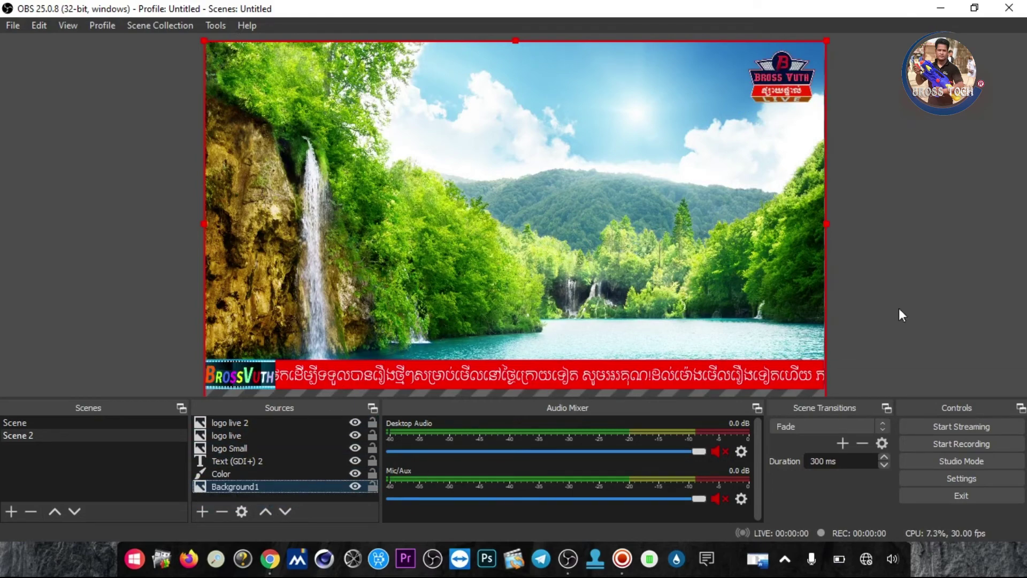
{"action": "left_click", "coordinate": [904, 168]}
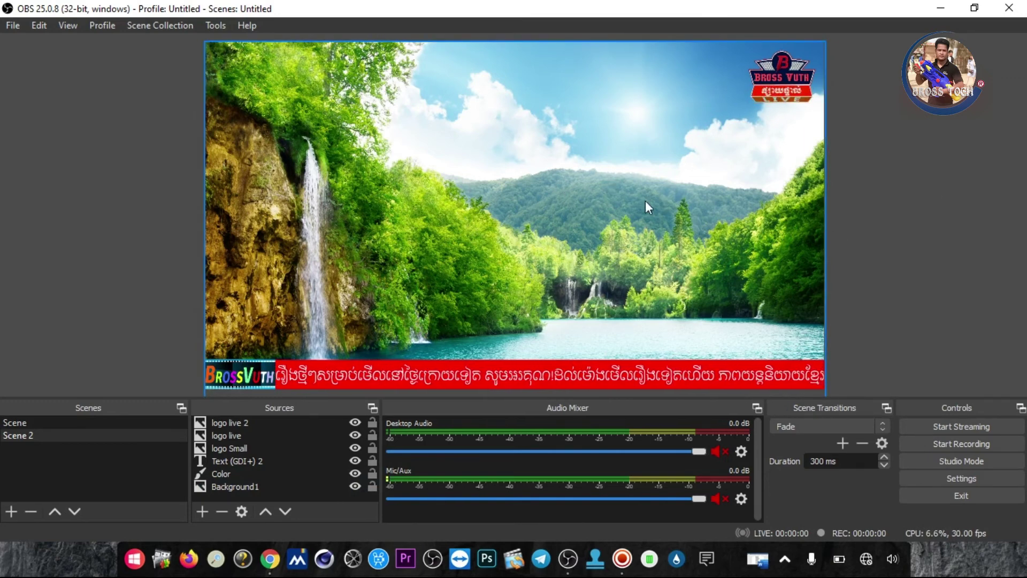
Step: Add a Media Source with its default name that plays the local file ss (1).webm from the Desktop subfolder
{"action": "left_click", "coordinate": [204, 510]}
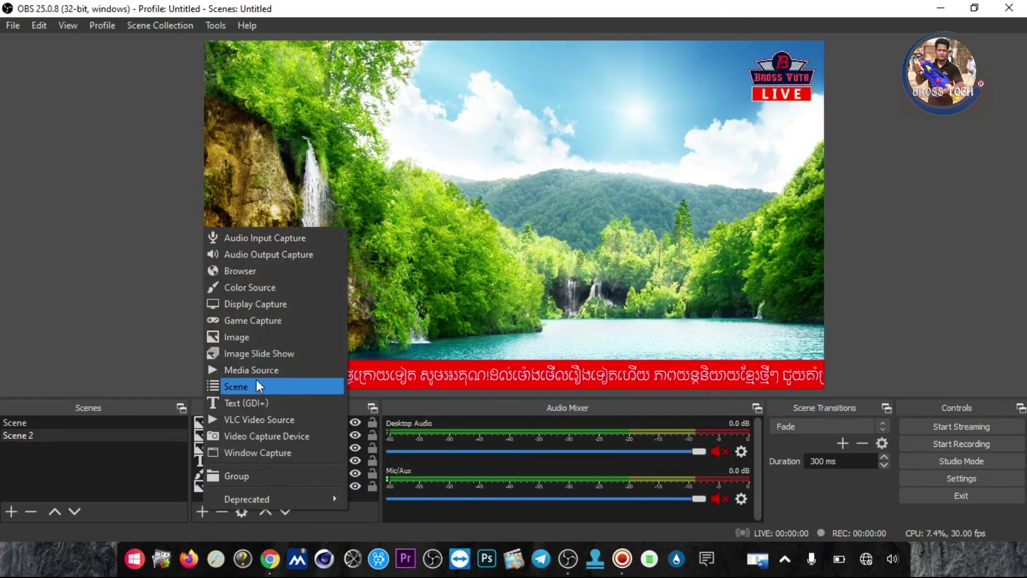
{"action": "left_click", "coordinate": [230, 369]}
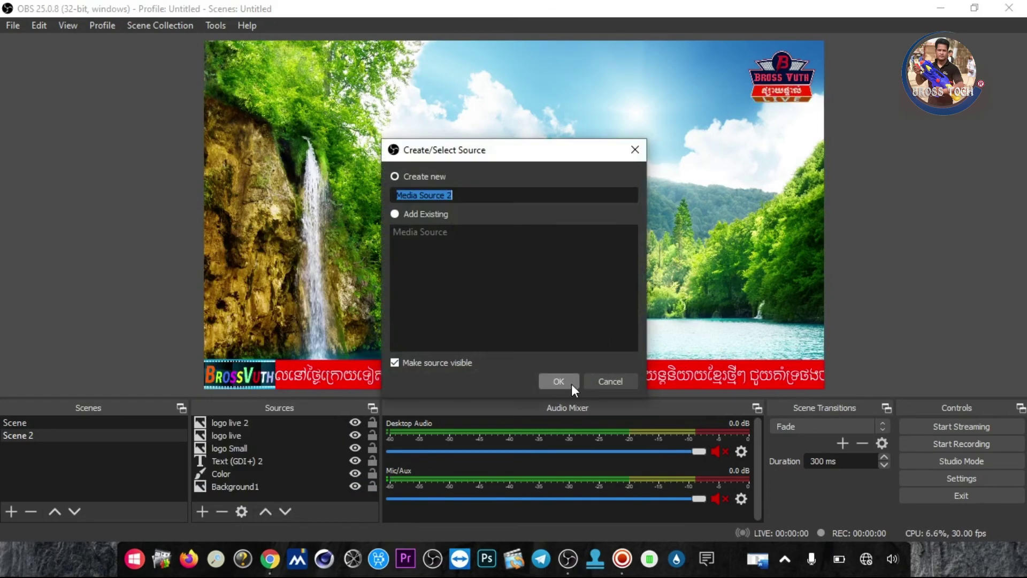
{"action": "left_click", "coordinate": [559, 381]}
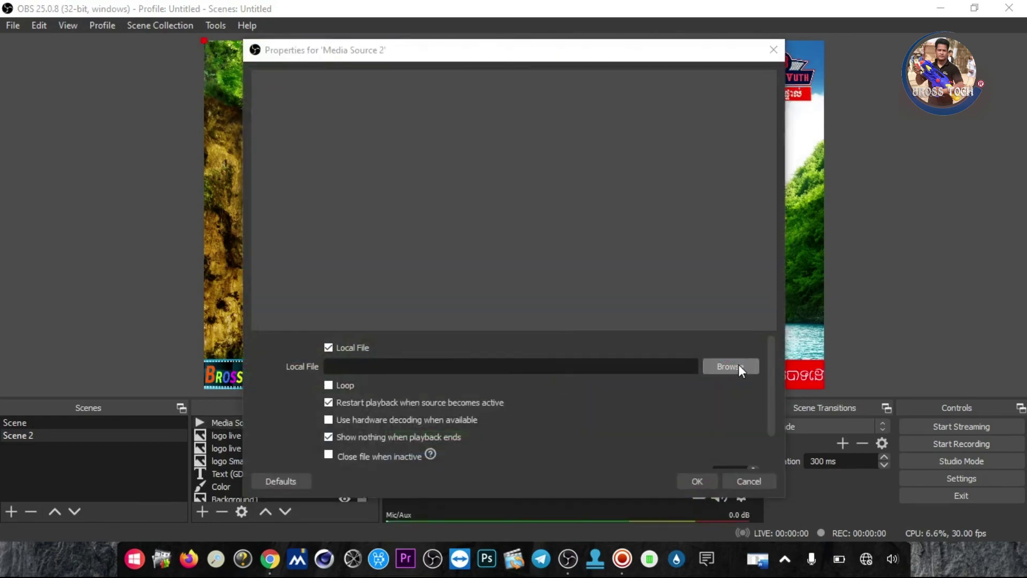
{"action": "left_click", "coordinate": [737, 366]}
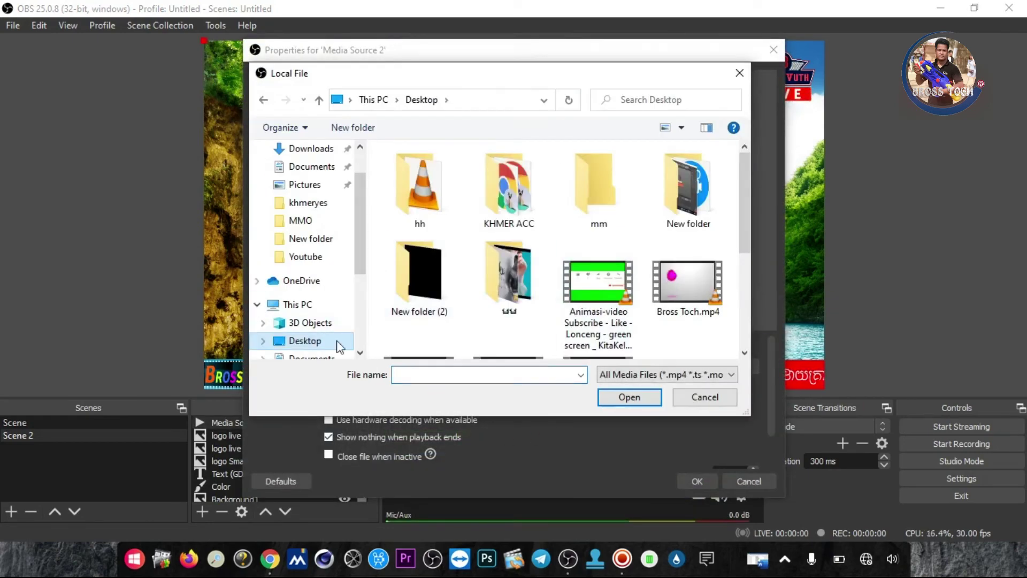
{"action": "left_click_drag", "start_coordinate": [745, 196], "coordinate": [746, 219]}
{"action": "double_click", "coordinate": [521, 257]}
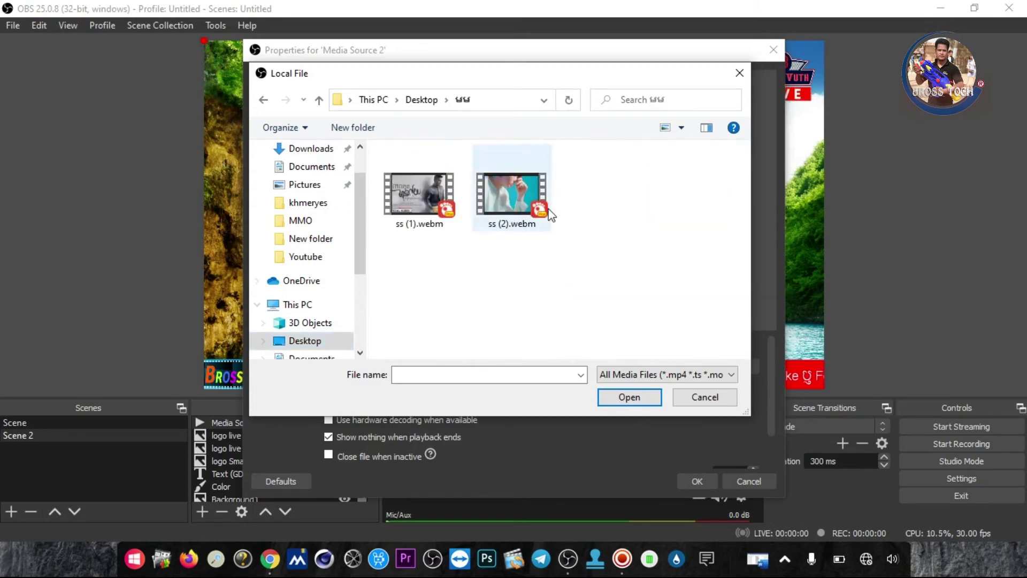
{"action": "left_click", "coordinate": [612, 395]}
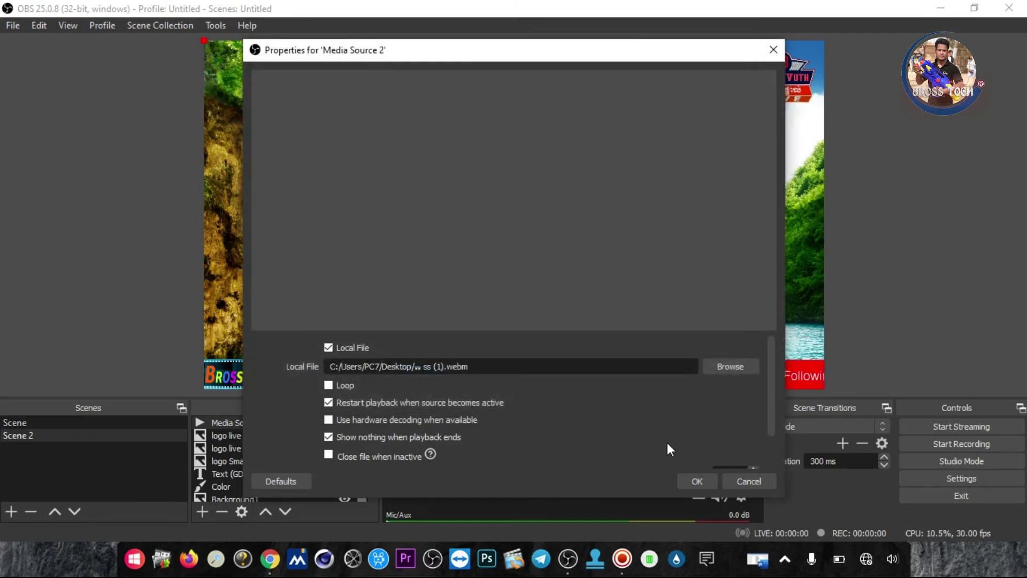
{"action": "left_click", "coordinate": [693, 482]}
Step: Scale the media source's video to fill the canvas and place it between Color and Background1 in the source order
{"action": "left_click_drag", "start_coordinate": [618, 271], "coordinate": [821, 381]}
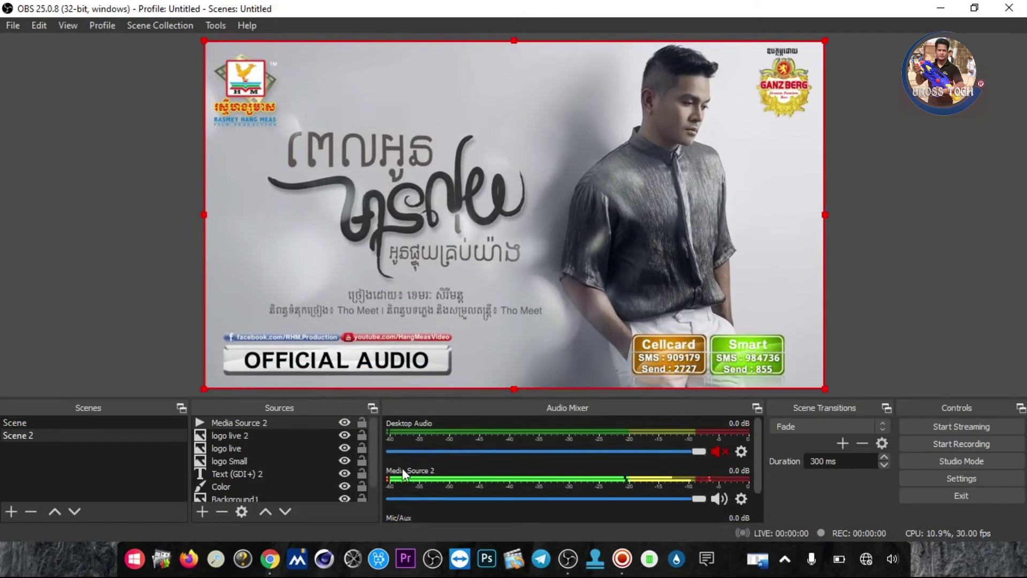
{"action": "left_click_drag", "start_coordinate": [274, 425], "coordinate": [278, 490]}
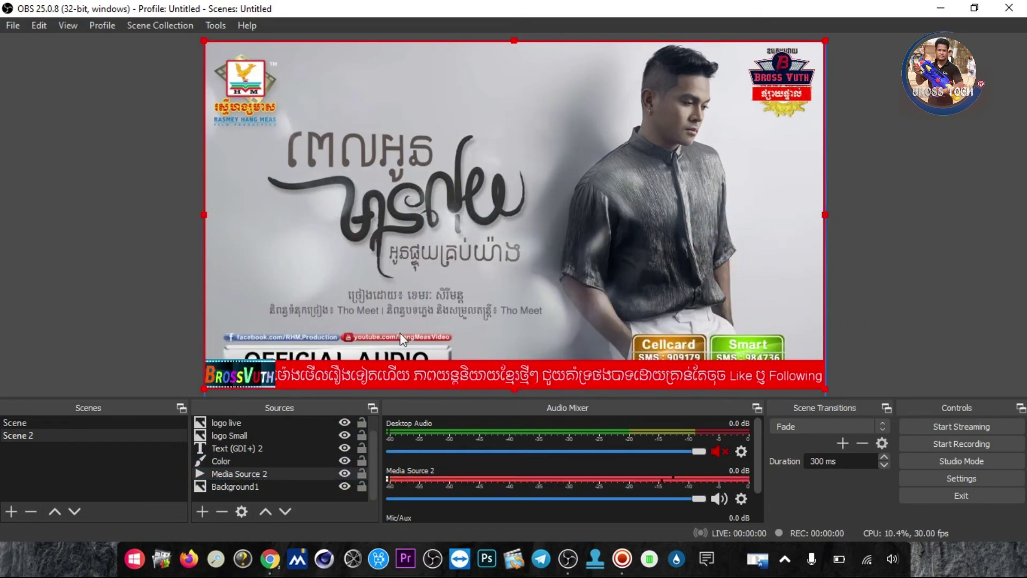
Step: Switch to the Facebook Page in Chrome, open its Creator Studio and start setting up a live video
{"action": "left_click", "coordinate": [280, 533]}
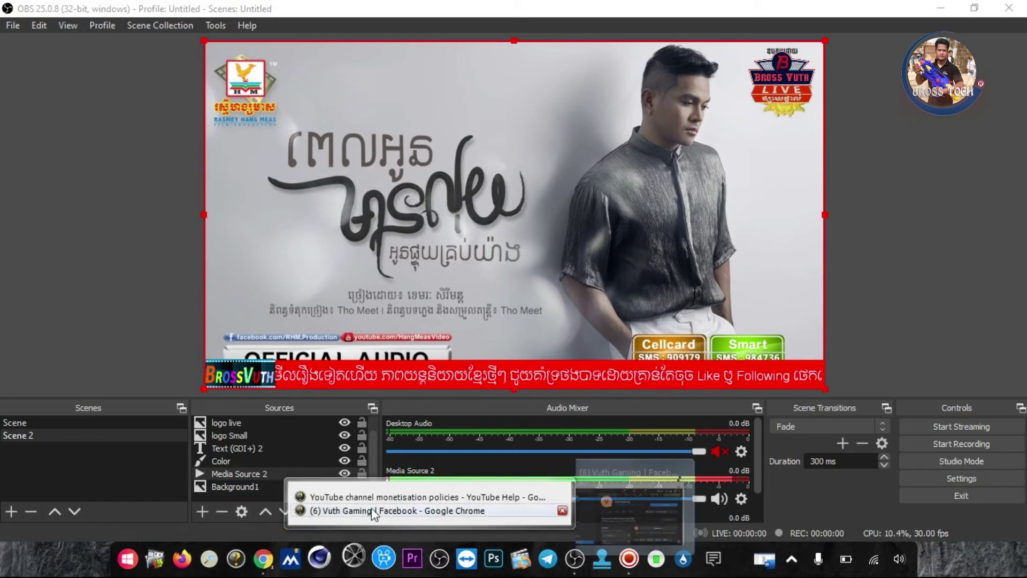
{"action": "left_click", "coordinate": [345, 510]}
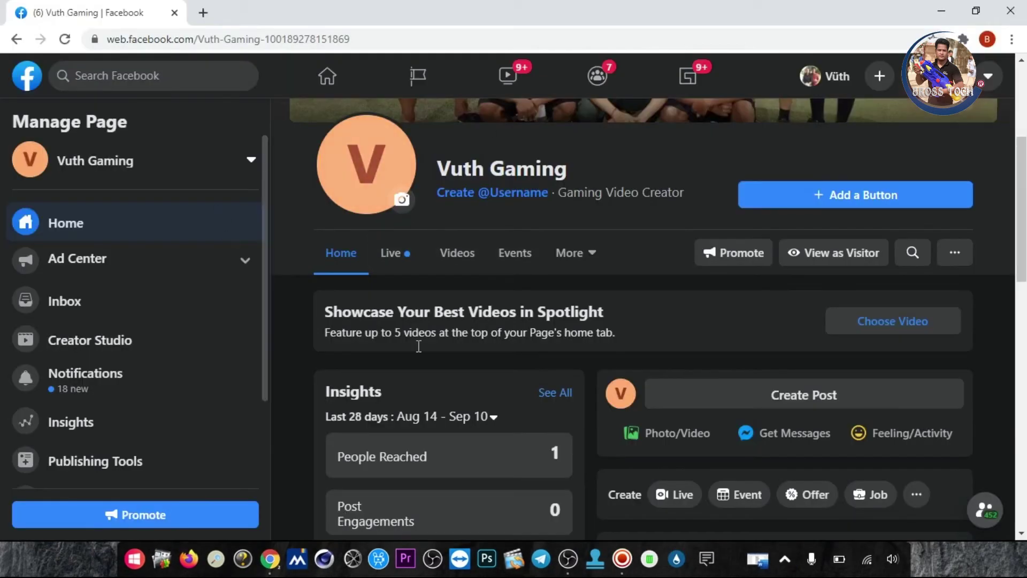
{"action": "left_click", "coordinate": [56, 348]}
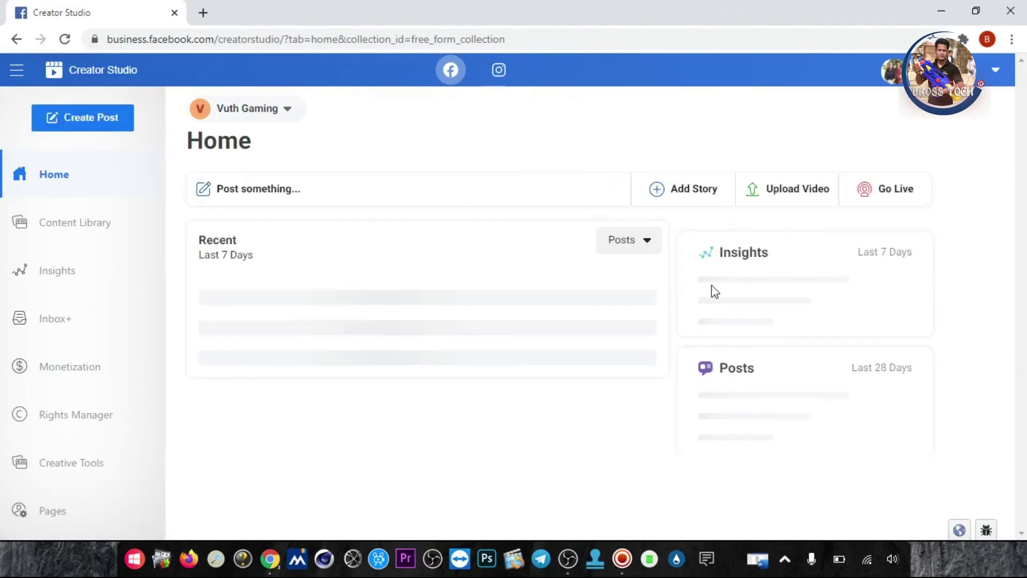
{"action": "left_click", "coordinate": [883, 192]}
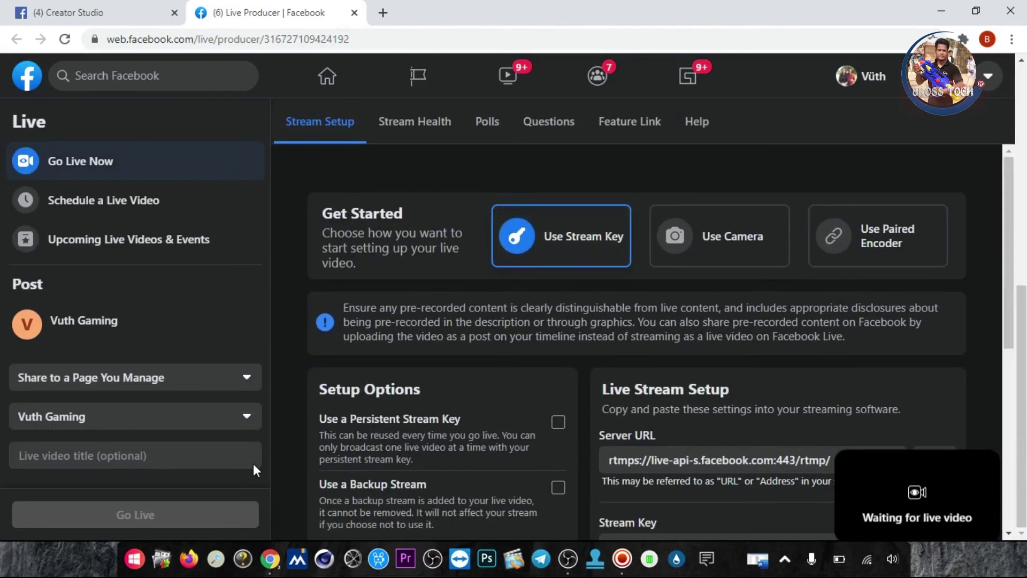
Step: Enter Test live as both the title and the description of the Page's live video
{"action": "left_click", "coordinate": [200, 456]}
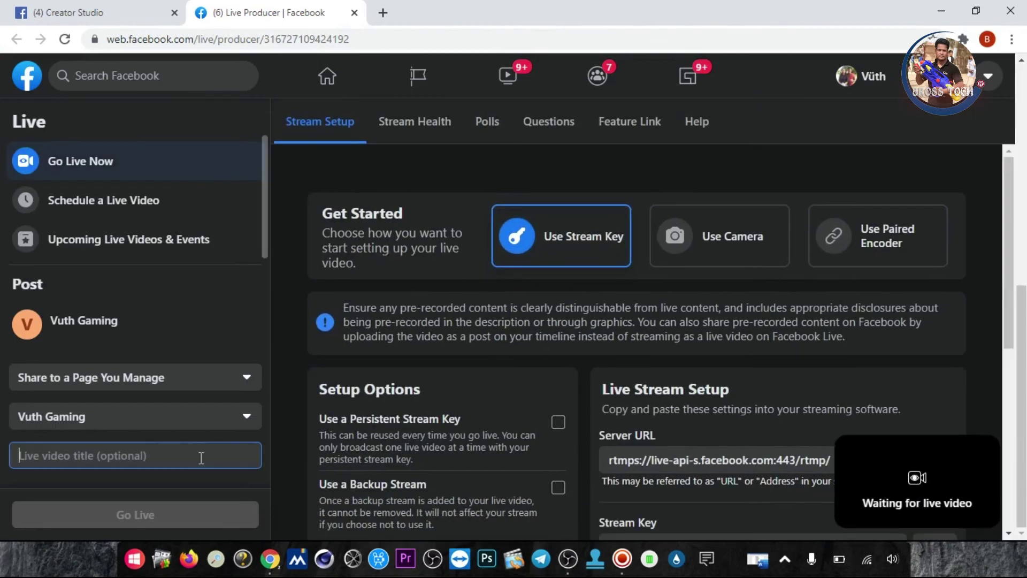
{"action": "type", "text": "Test"}
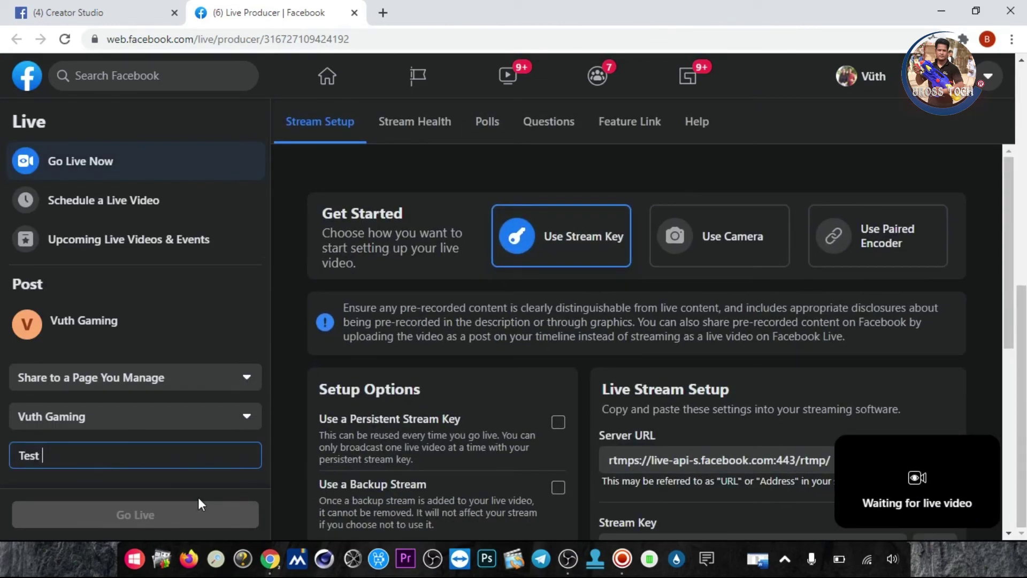
{"action": "type", "text": " live"}
{"action": "scroll", "coordinate": [185, 466], "scroll_direction": "down", "scroll_amount": 3}
{"action": "type", "text": "T"}
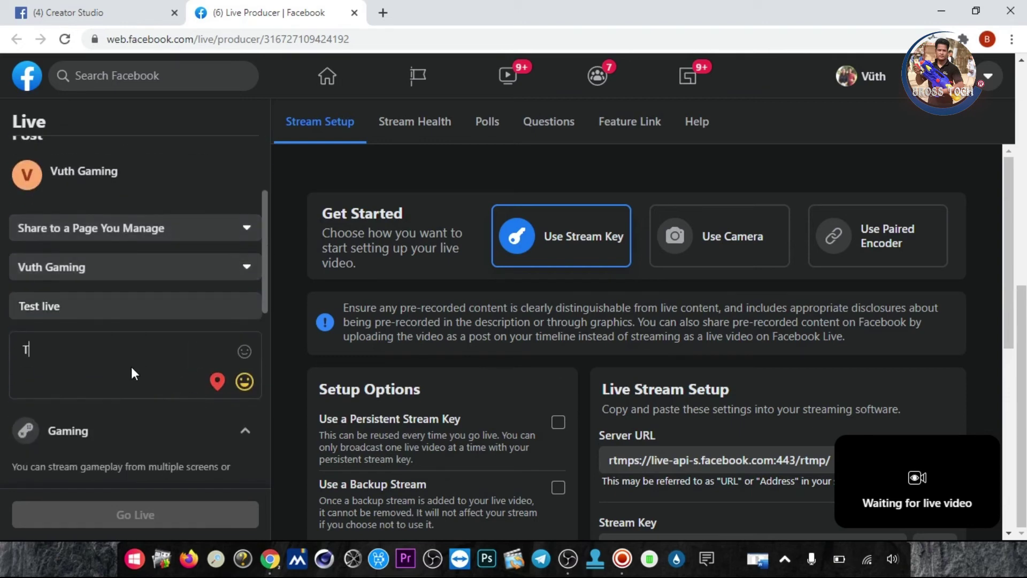
{"action": "type", "text": "est live"}
Step: Copy the stream key from the Live Stream Setup, switch to OBS and save it as the Facebook Live stream key in the stream settings
{"action": "scroll", "coordinate": [872, 364], "scroll_direction": "down", "scroll_amount": 3}
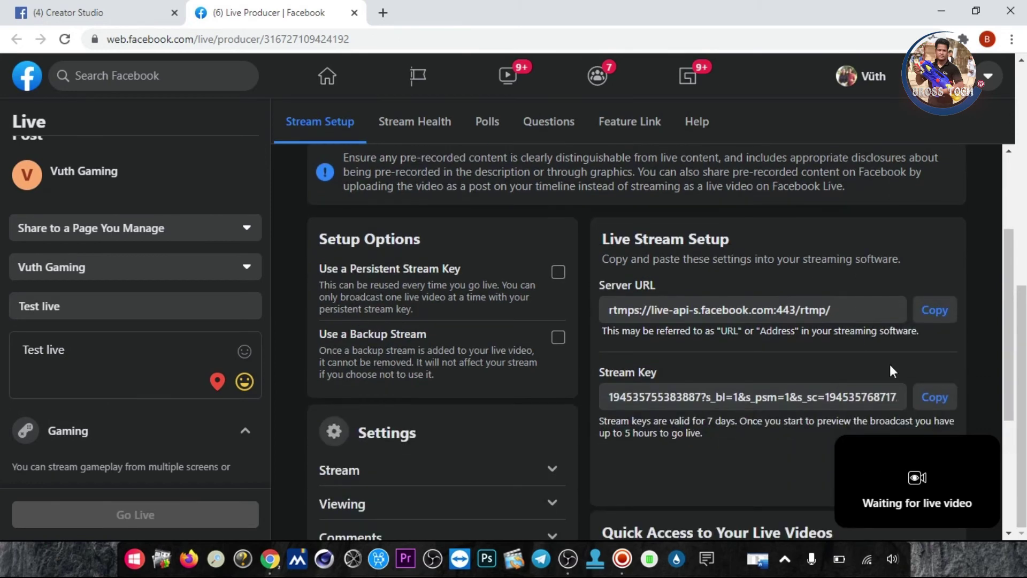
{"action": "left_click", "coordinate": [931, 398]}
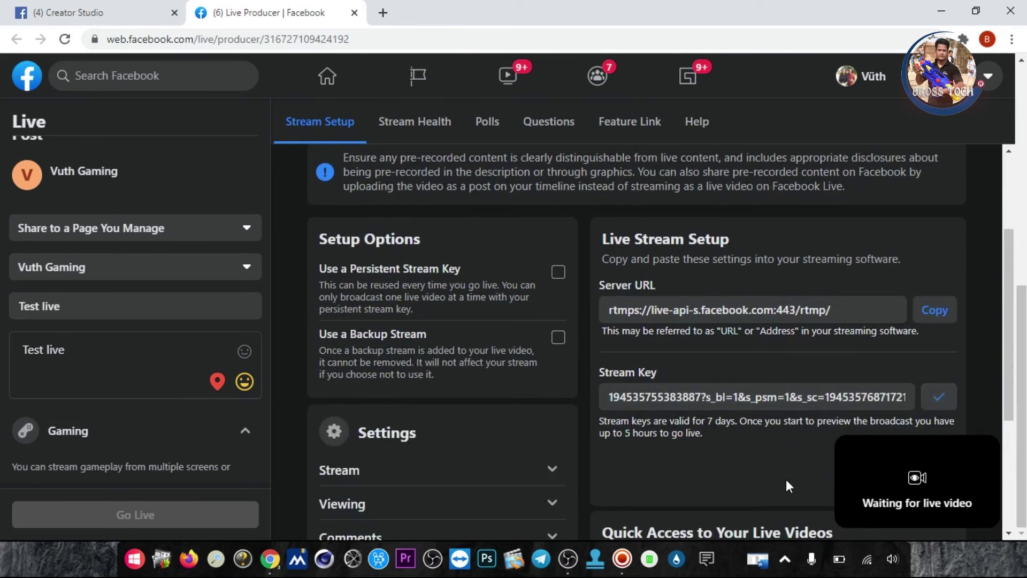
{"action": "left_click", "coordinate": [568, 558]}
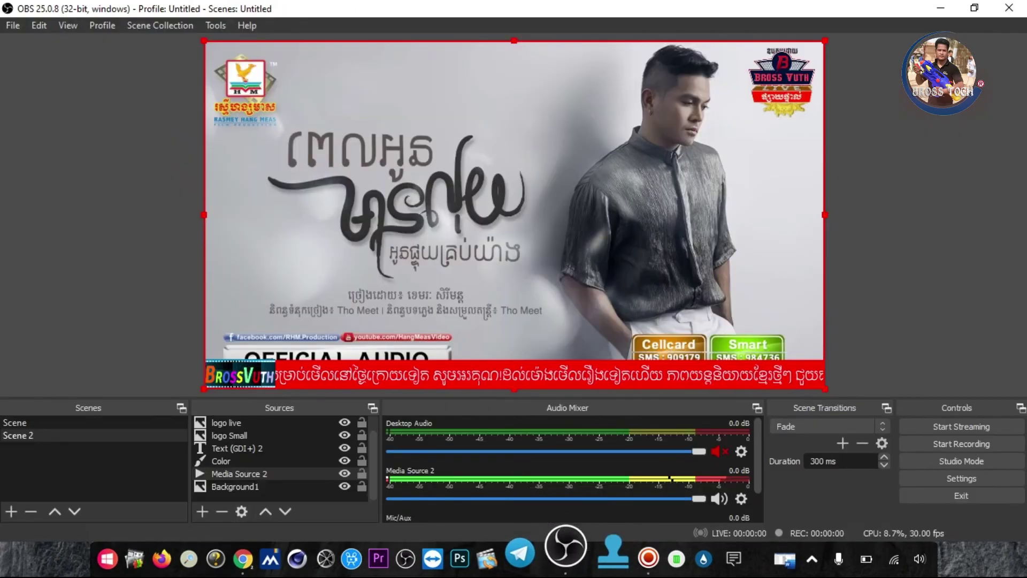
{"action": "left_click", "coordinate": [962, 480]}
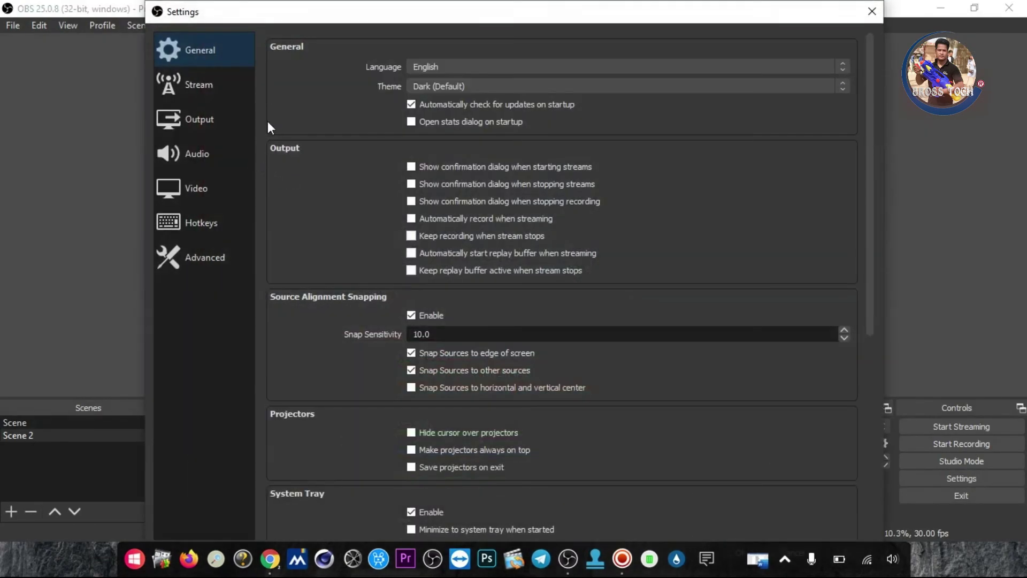
{"action": "left_click", "coordinate": [203, 85]}
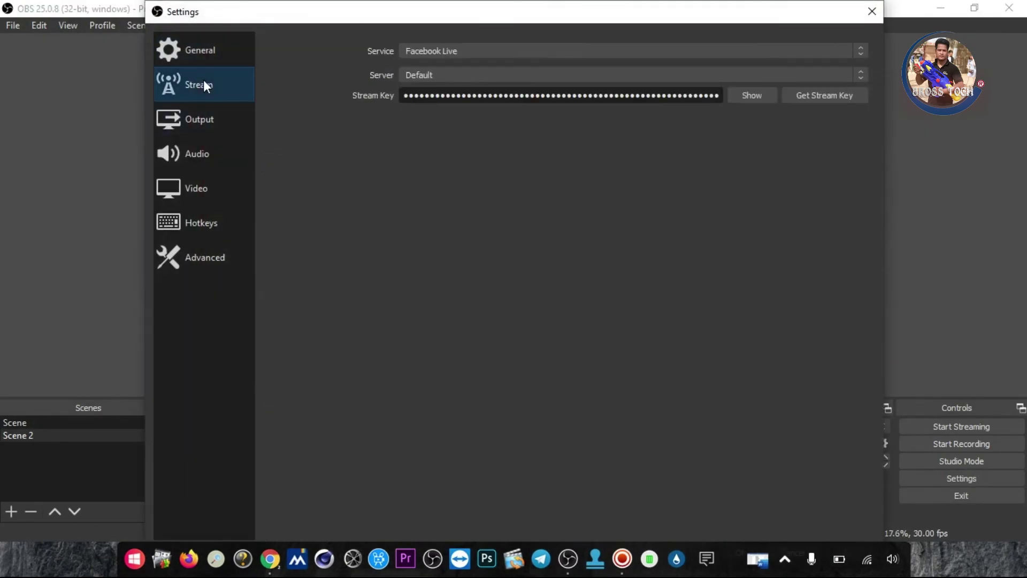
{"action": "right_click", "coordinate": [510, 94]}
{"action": "left_click", "coordinate": [530, 177]}
{"action": "left_click_drag", "start_coordinate": [573, 13], "coordinate": [566, 41]}
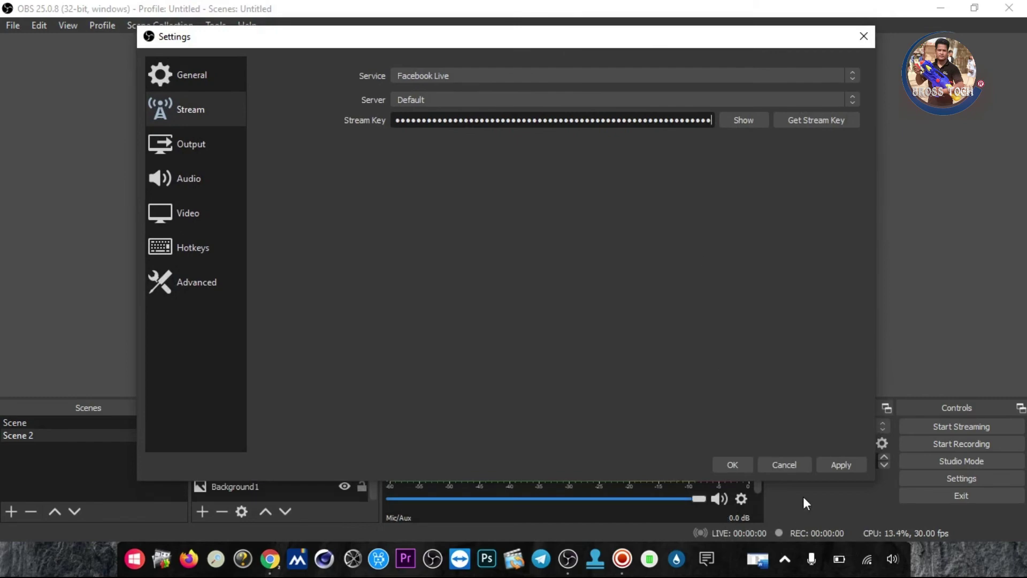
{"action": "left_click", "coordinate": [759, 464]}
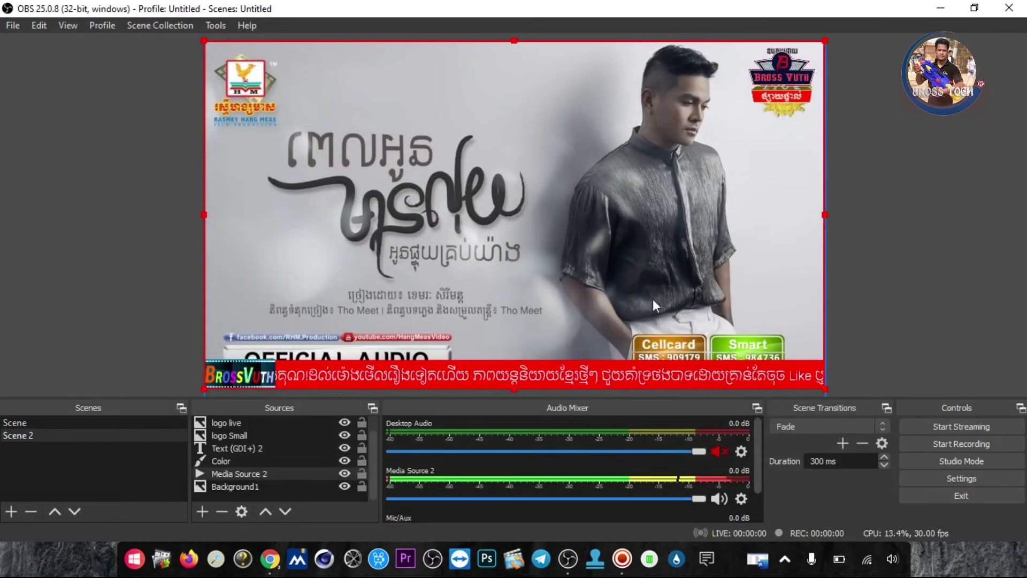
Step: Choose ss (1).webm again as the local file of Media Source 2 and accept its properties
{"action": "double_click", "coordinate": [258, 472]}
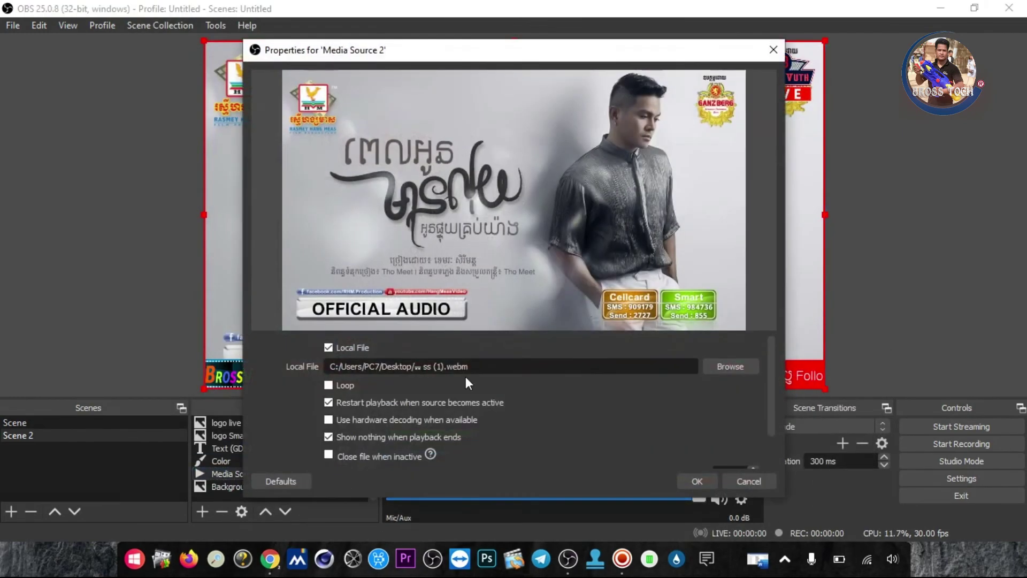
{"action": "left_click", "coordinate": [730, 363]}
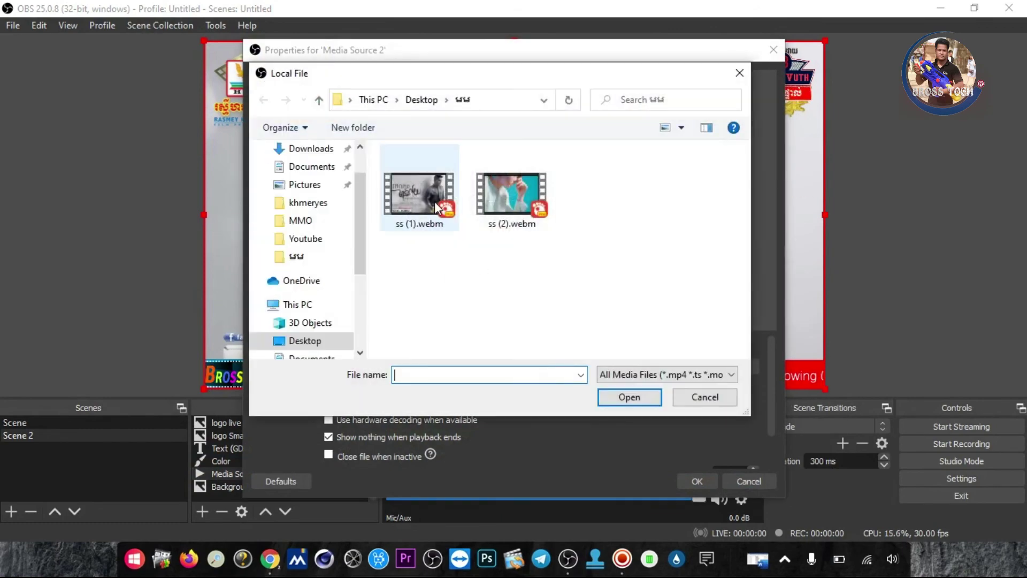
{"action": "left_click", "coordinate": [615, 402]}
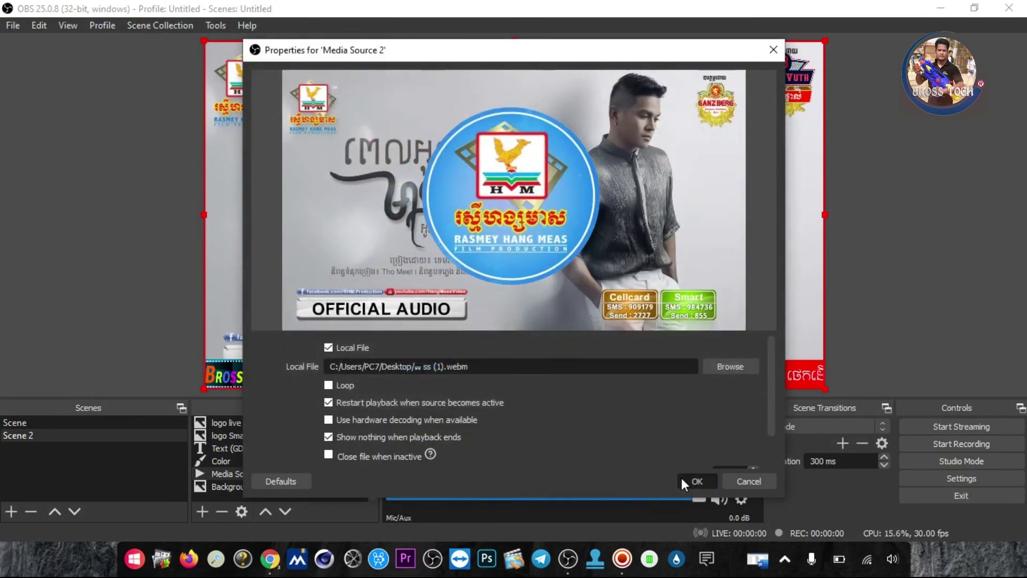
{"action": "left_click", "coordinate": [682, 477]}
Step: Start streaming from OBS, then switch to Live Producer in Chrome and go live without tagging a game
{"action": "left_click", "coordinate": [921, 427]}
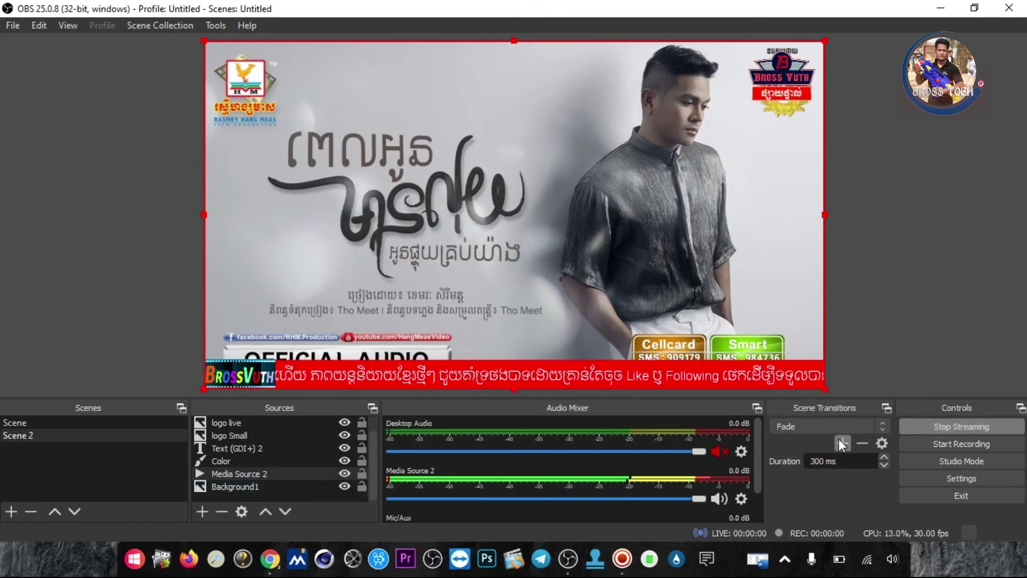
{"action": "left_click", "coordinate": [270, 557]}
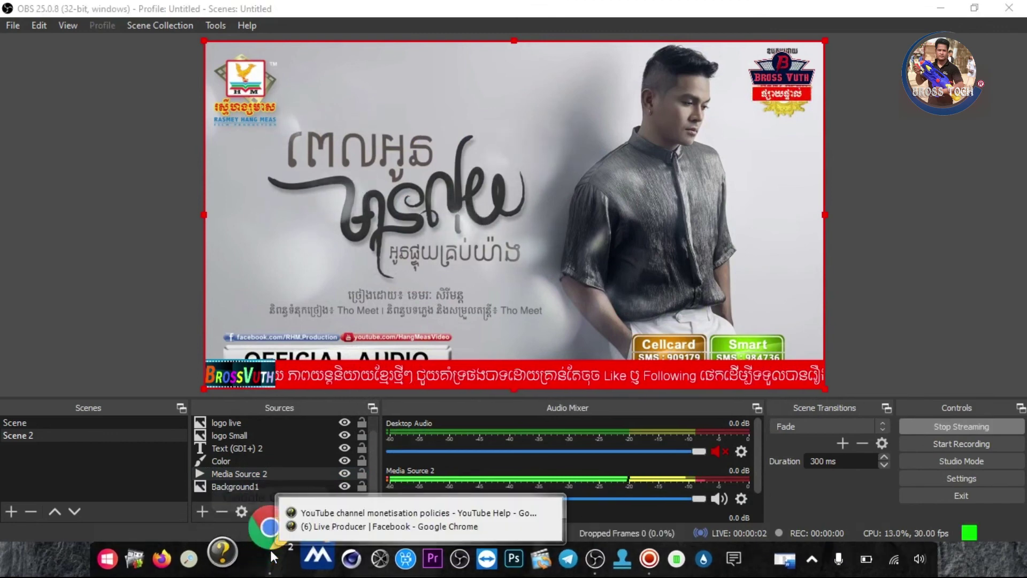
{"action": "left_click", "coordinate": [332, 525]}
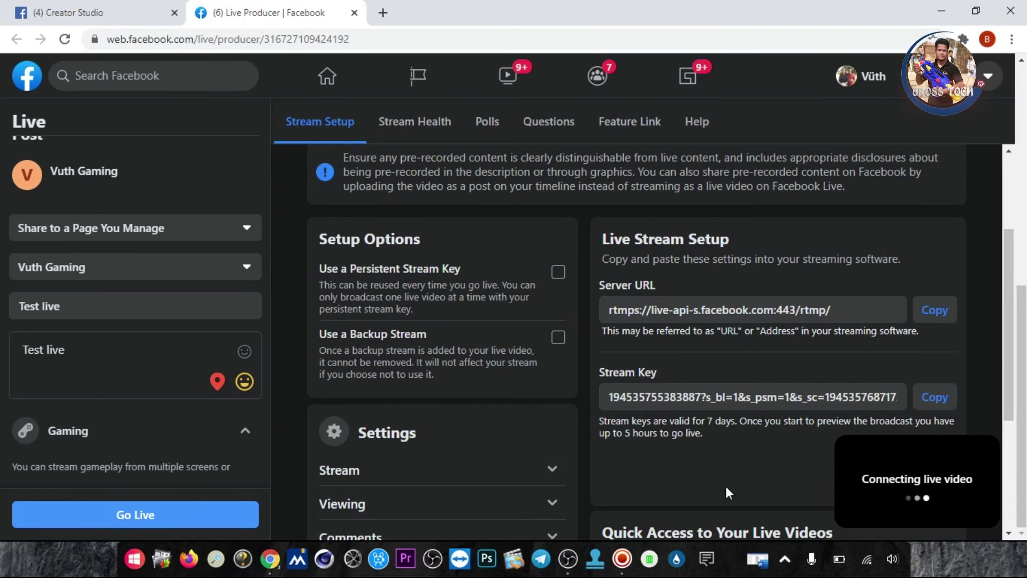
{"action": "mouse_move", "coordinate": [911, 480]}
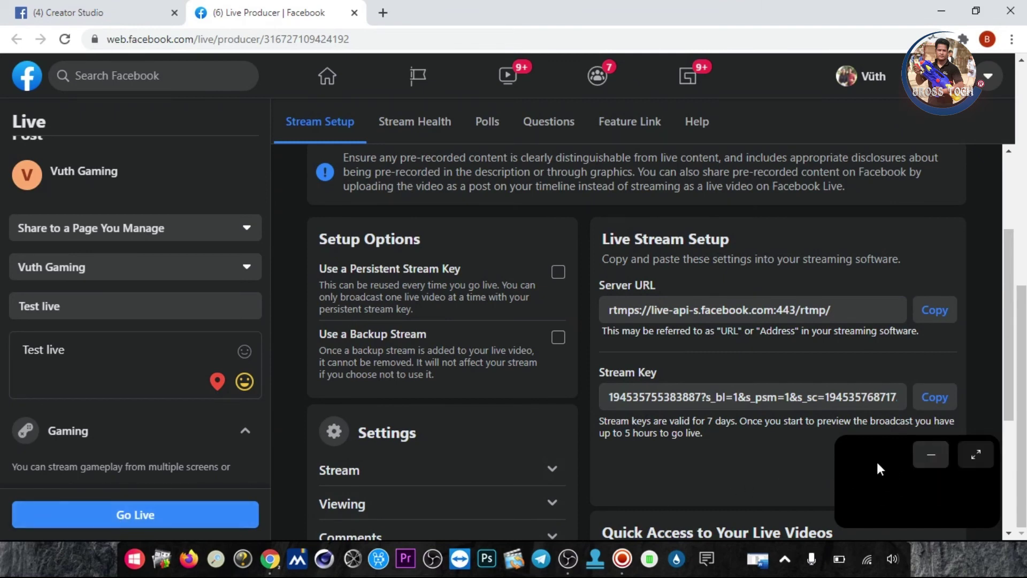
{"action": "left_click", "coordinate": [208, 518]}
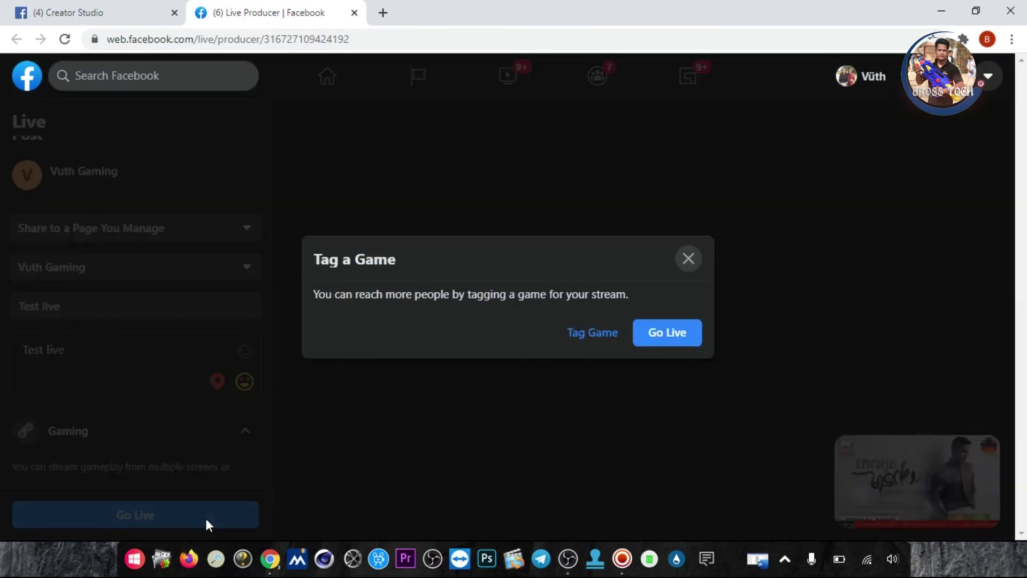
{"action": "left_click", "coordinate": [668, 337]}
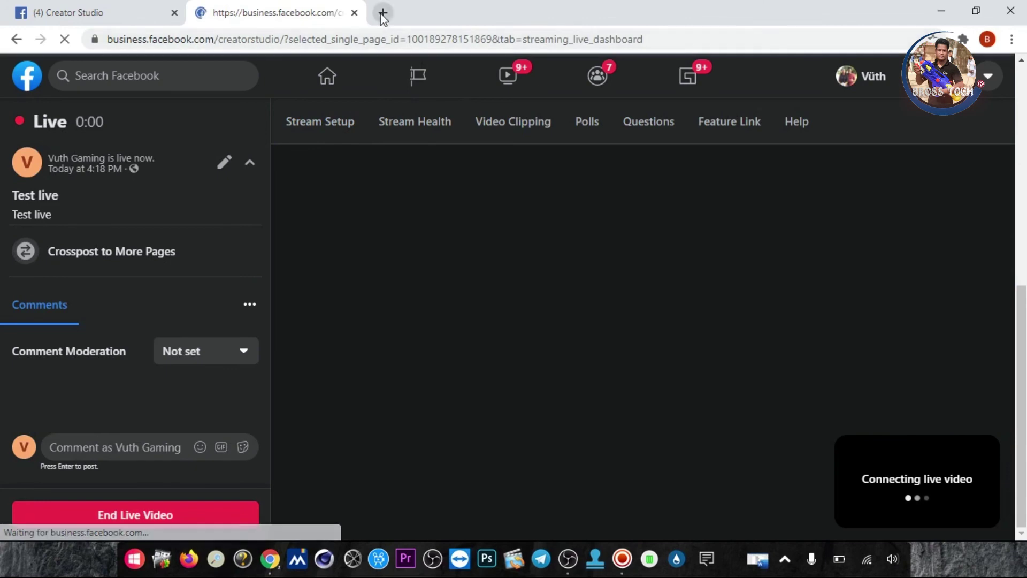
Step: Open the Facebook Page in a new tab, check the running Test live broadcast in the expanded player, and close the tab
{"action": "left_click", "coordinate": [383, 13]}
{"action": "left_click", "coordinate": [388, 392]}
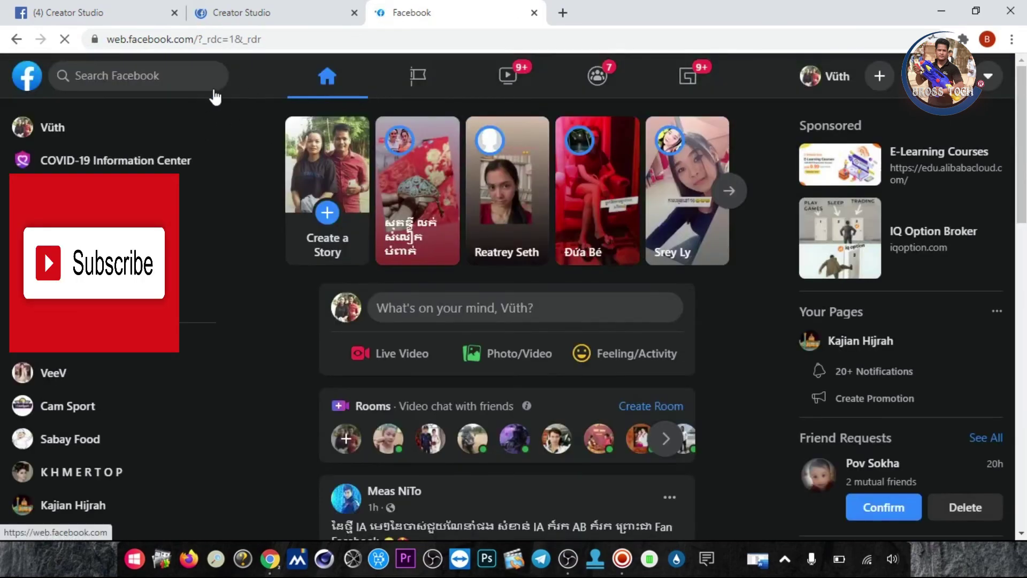
{"action": "left_click", "coordinate": [184, 74]}
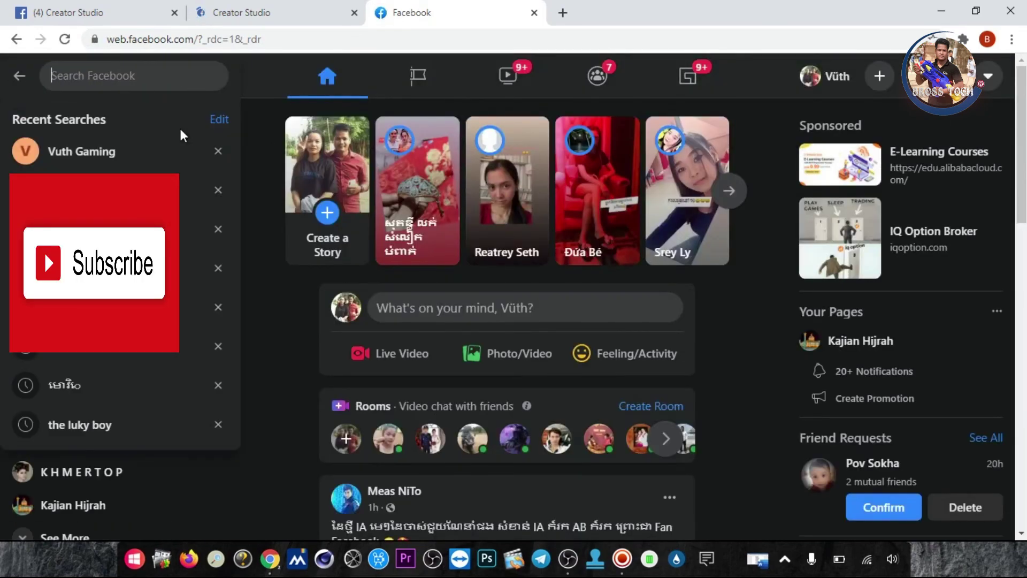
{"action": "left_click", "coordinate": [101, 154]}
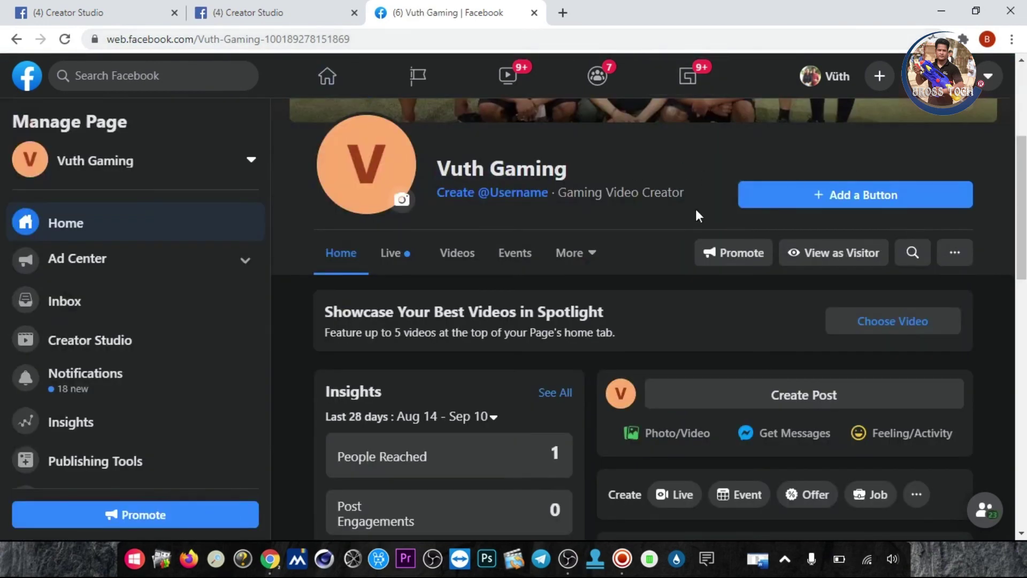
{"action": "scroll", "coordinate": [931, 315], "scroll_direction": "down", "scroll_amount": 6}
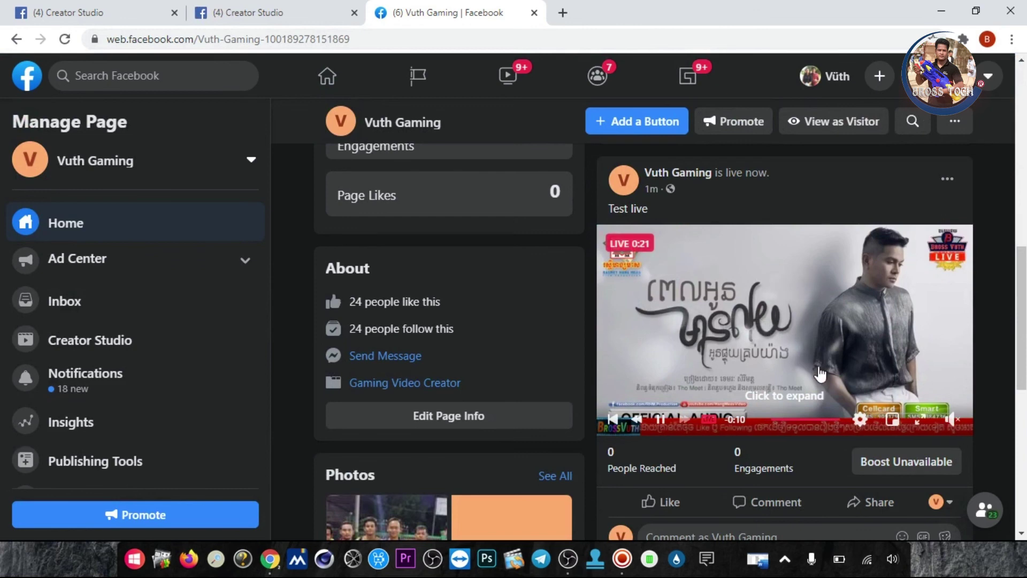
{"action": "left_click", "coordinate": [852, 328]}
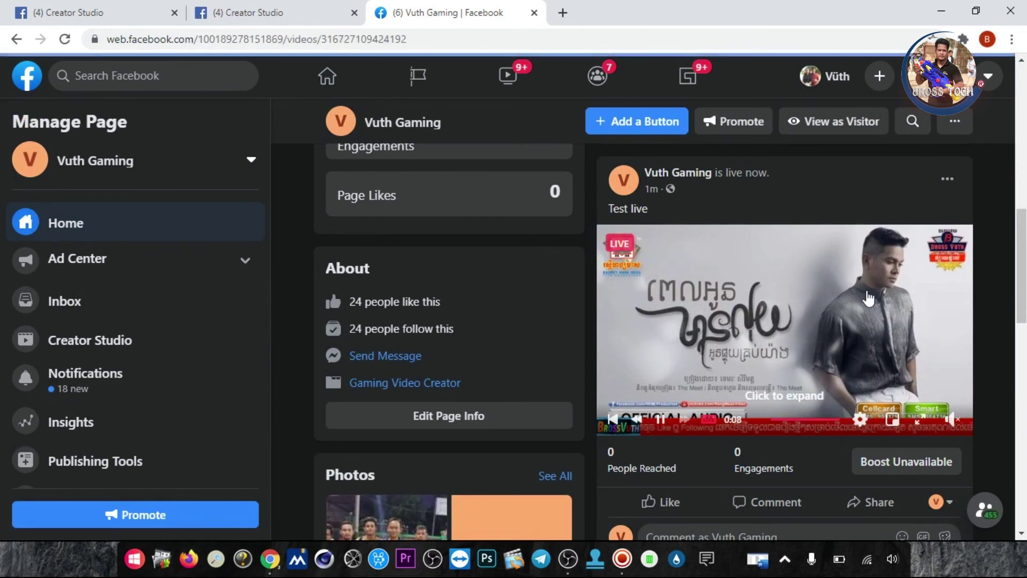
{"action": "left_click", "coordinate": [829, 291]}
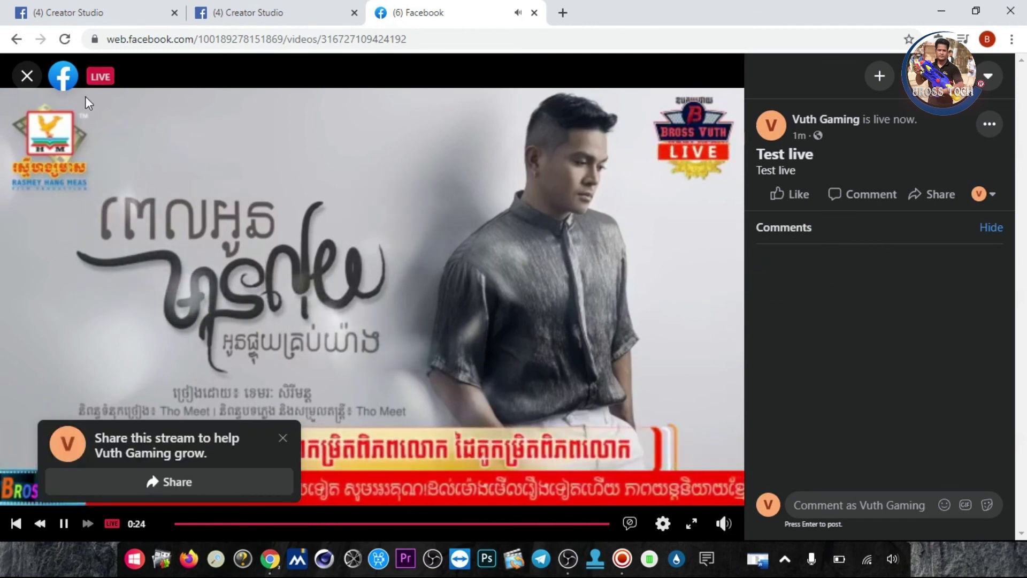
{"action": "left_click", "coordinate": [535, 13]}
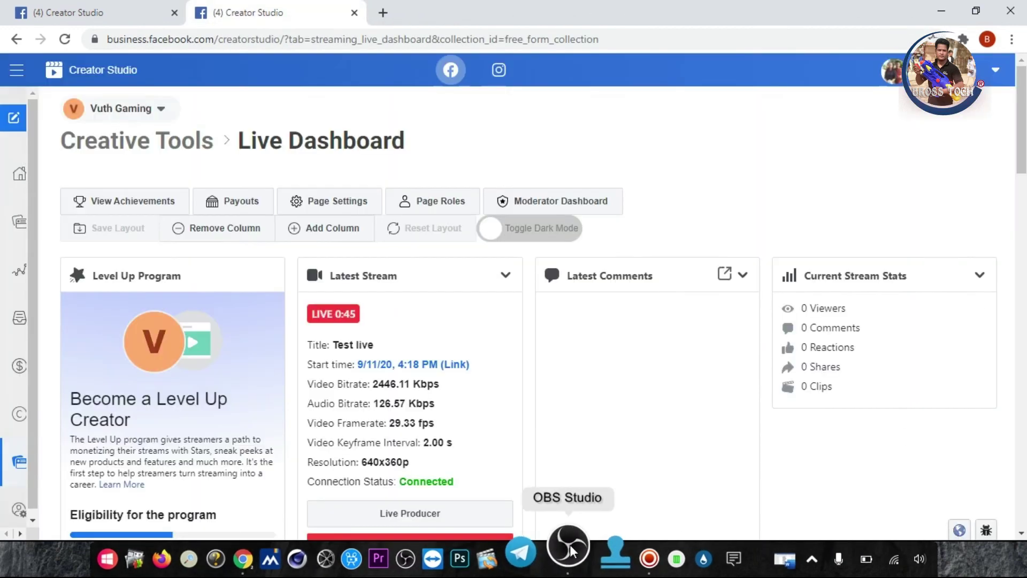
Step: Switch to OBS and stop the live stream
{"action": "left_click", "coordinate": [569, 551]}
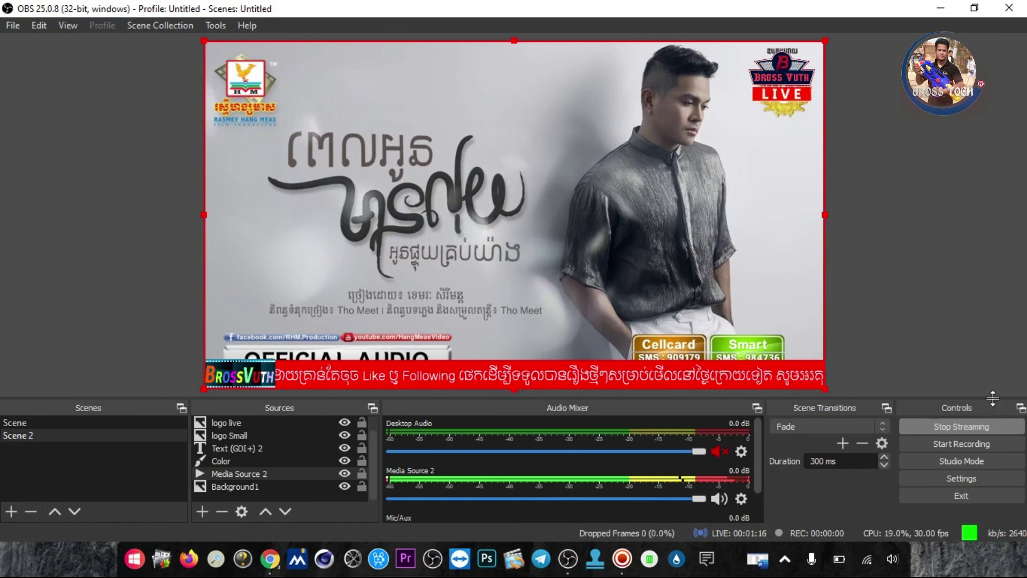
{"action": "left_click", "coordinate": [951, 426]}
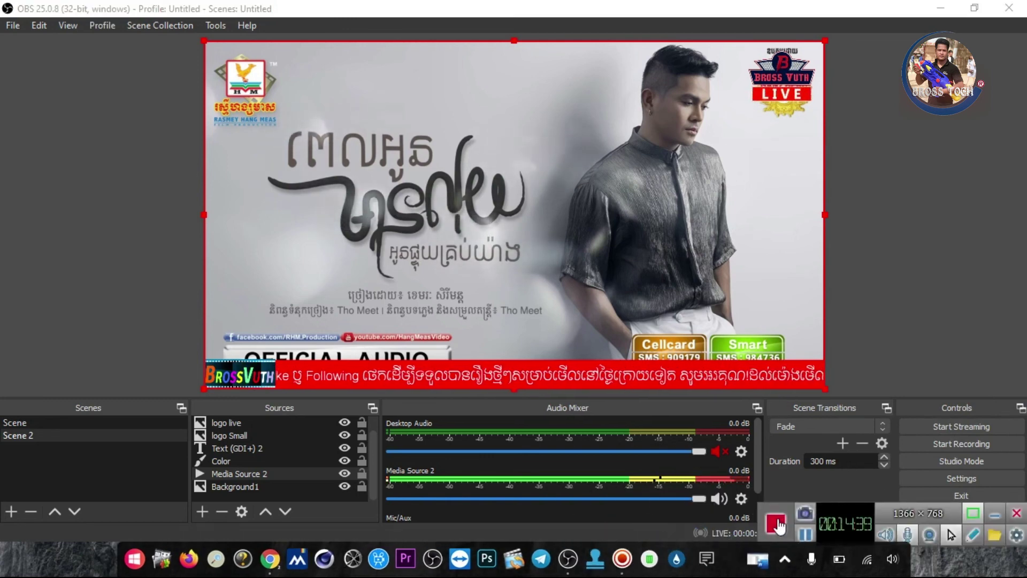
{"action": "left_click", "coordinate": [777, 523]}
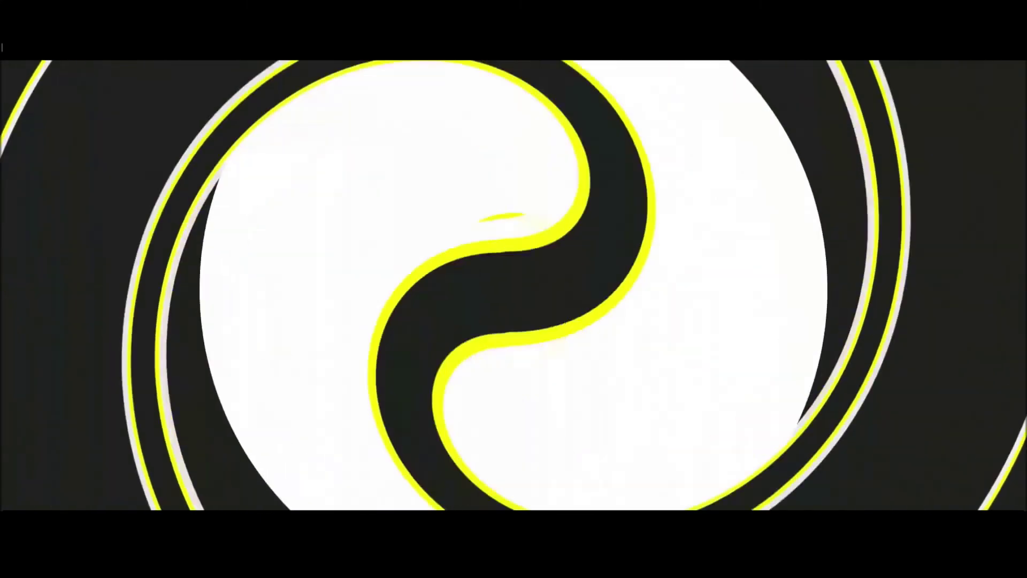